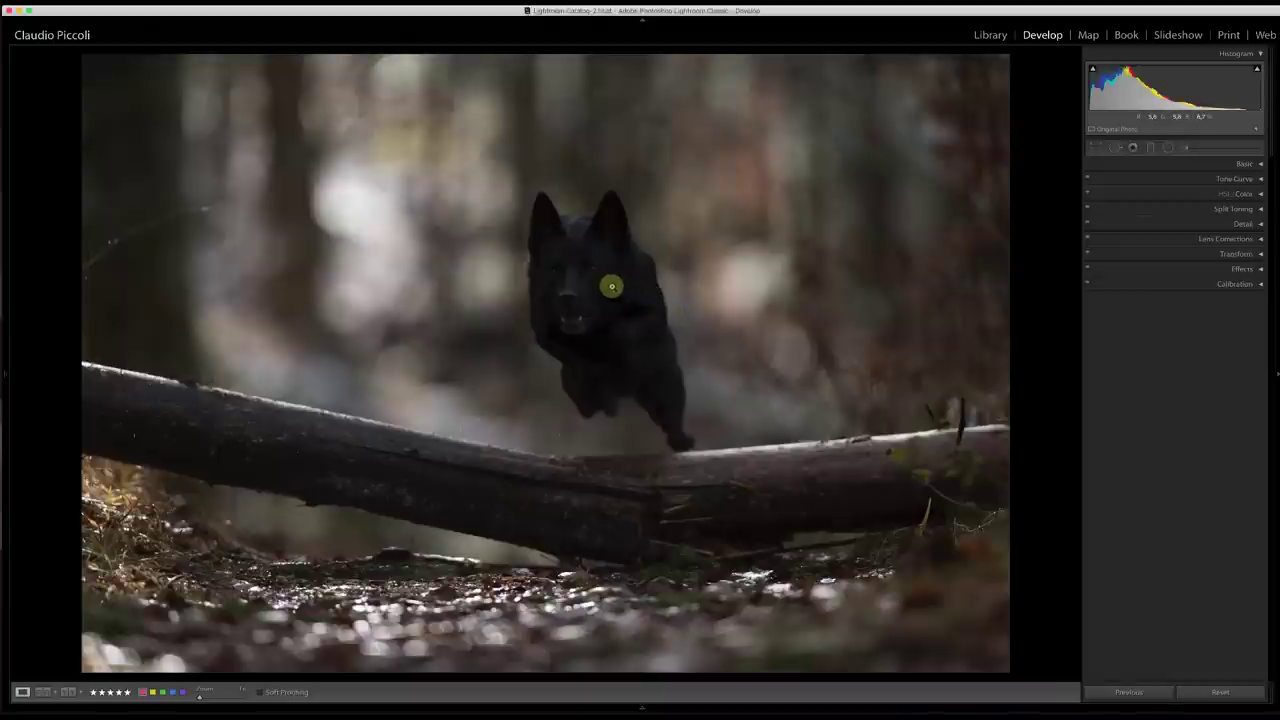
# Step: Set the photo's exposure to +0.60, shadows to +44 and blacks to −6 in the basic tone adjustments
pyautogui.click(1262, 163)
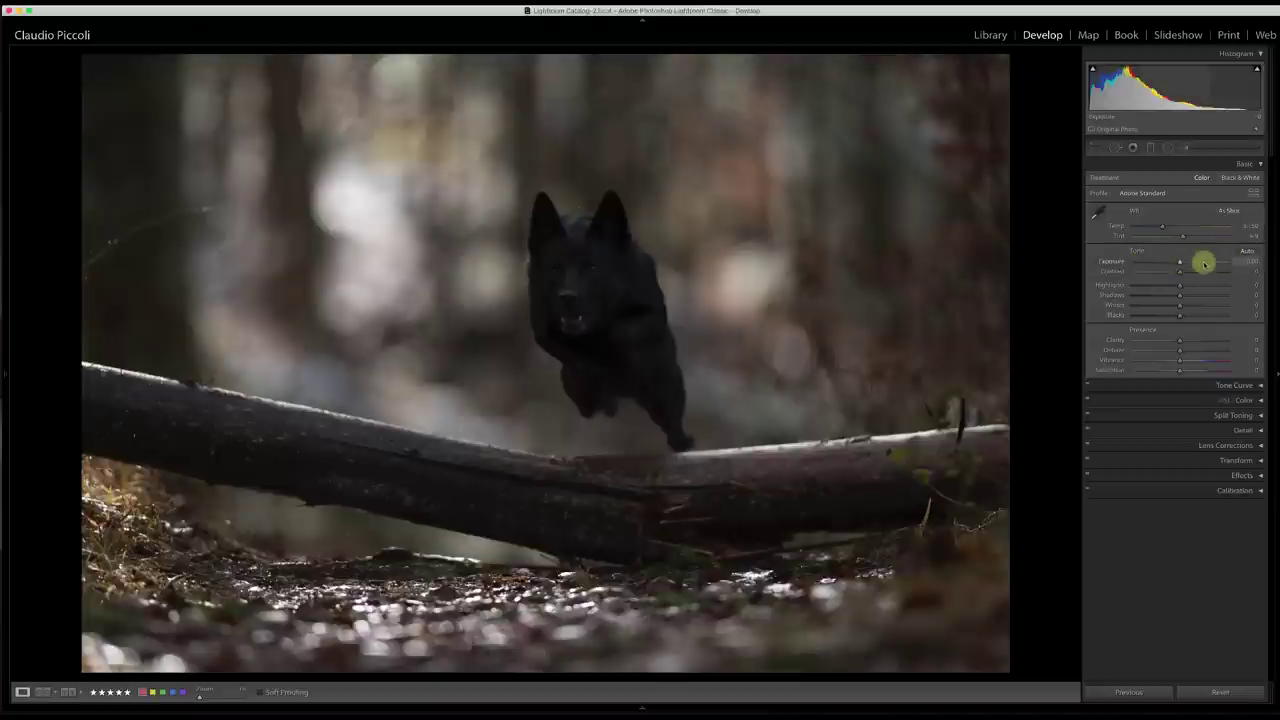
pyautogui.moveTo(1181, 261); pyautogui.dragTo(1187, 263)
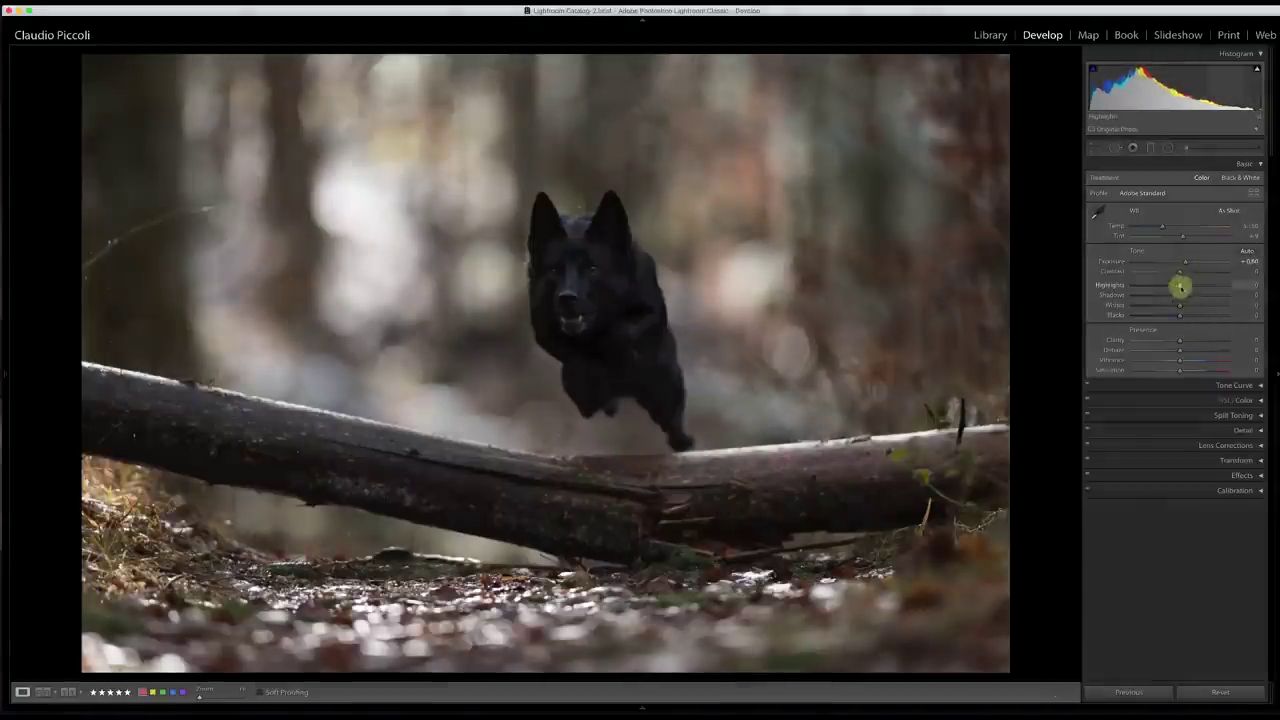
pyautogui.moveTo(1180, 272)
pyautogui.mouseDown()
pyautogui.moveTo(1200, 271)
pyautogui.moveTo(1179, 274)
pyautogui.mouseUp()
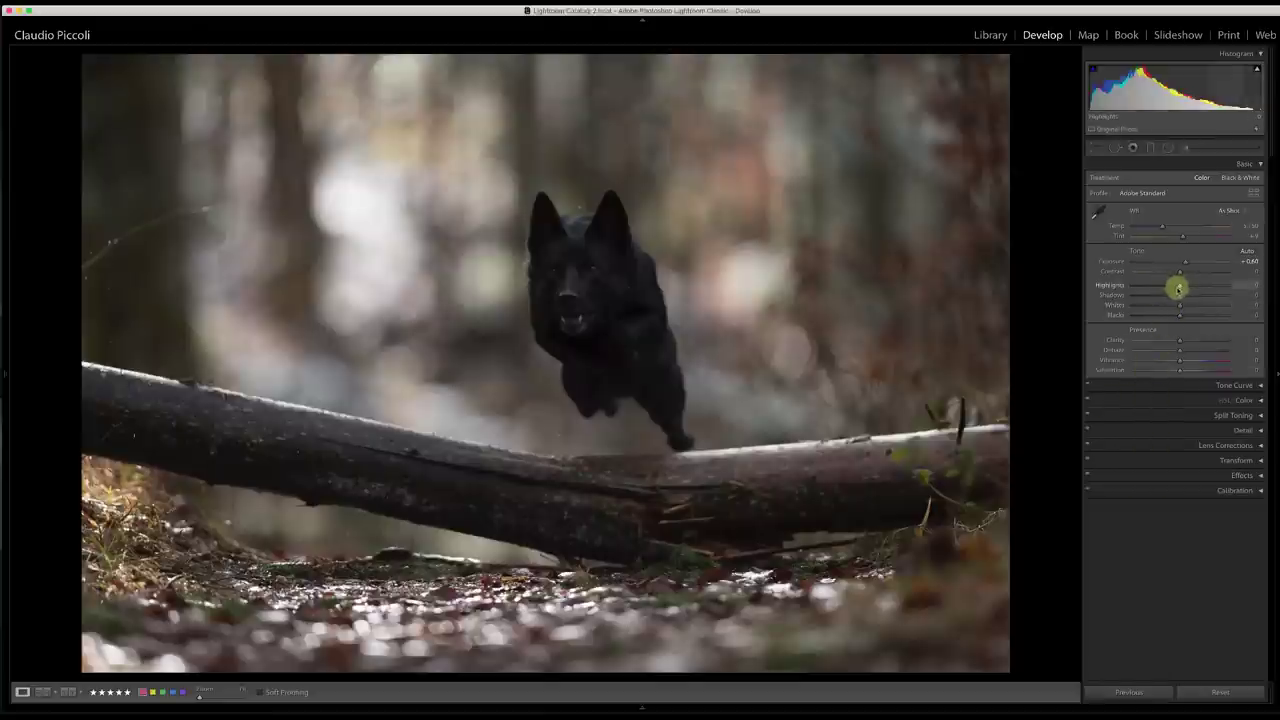
pyautogui.moveTo(1179, 295); pyautogui.dragTo(1194, 297)
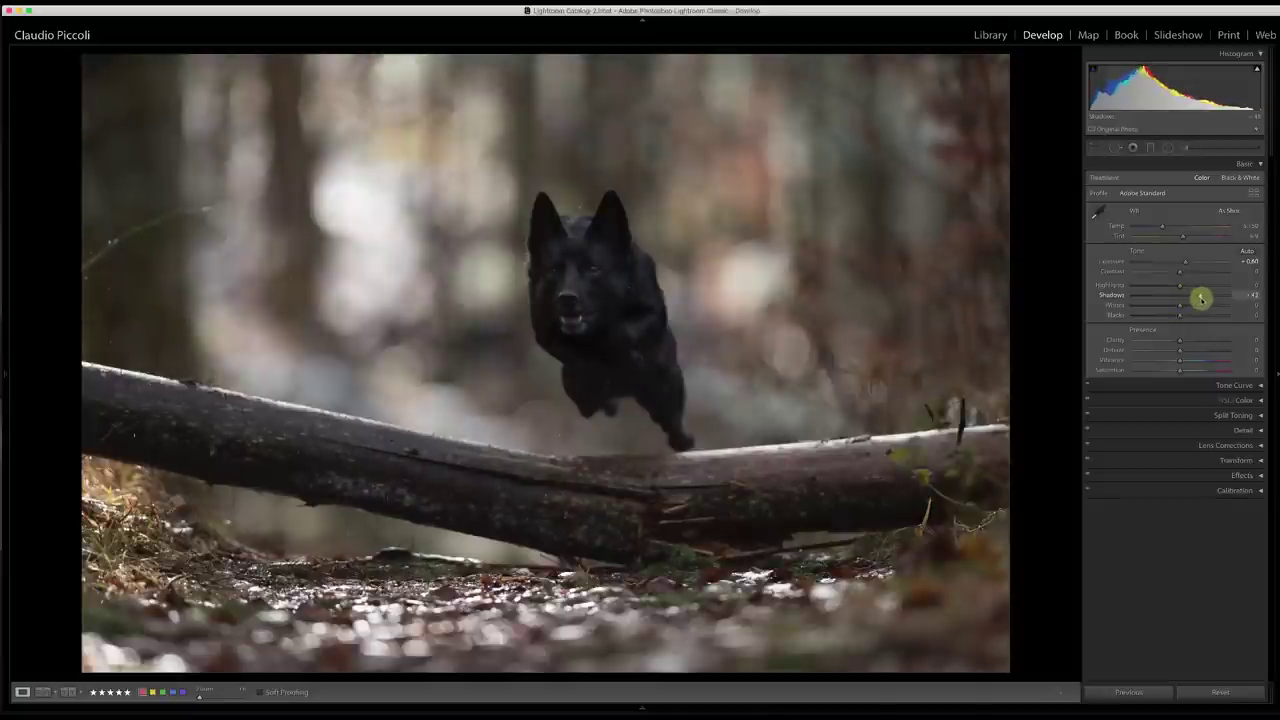
pyautogui.moveTo(1201, 297); pyautogui.dragTo(1202, 297)
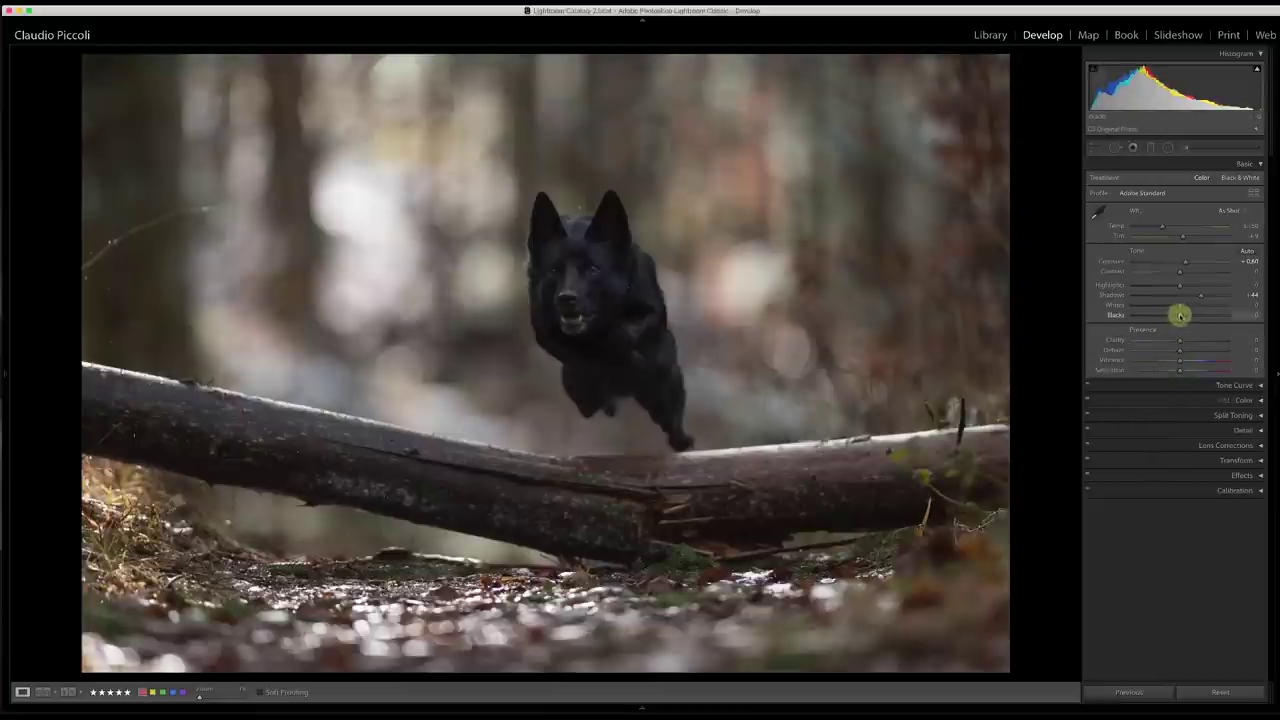
pyautogui.moveTo(1181, 316); pyautogui.dragTo(1178, 316)
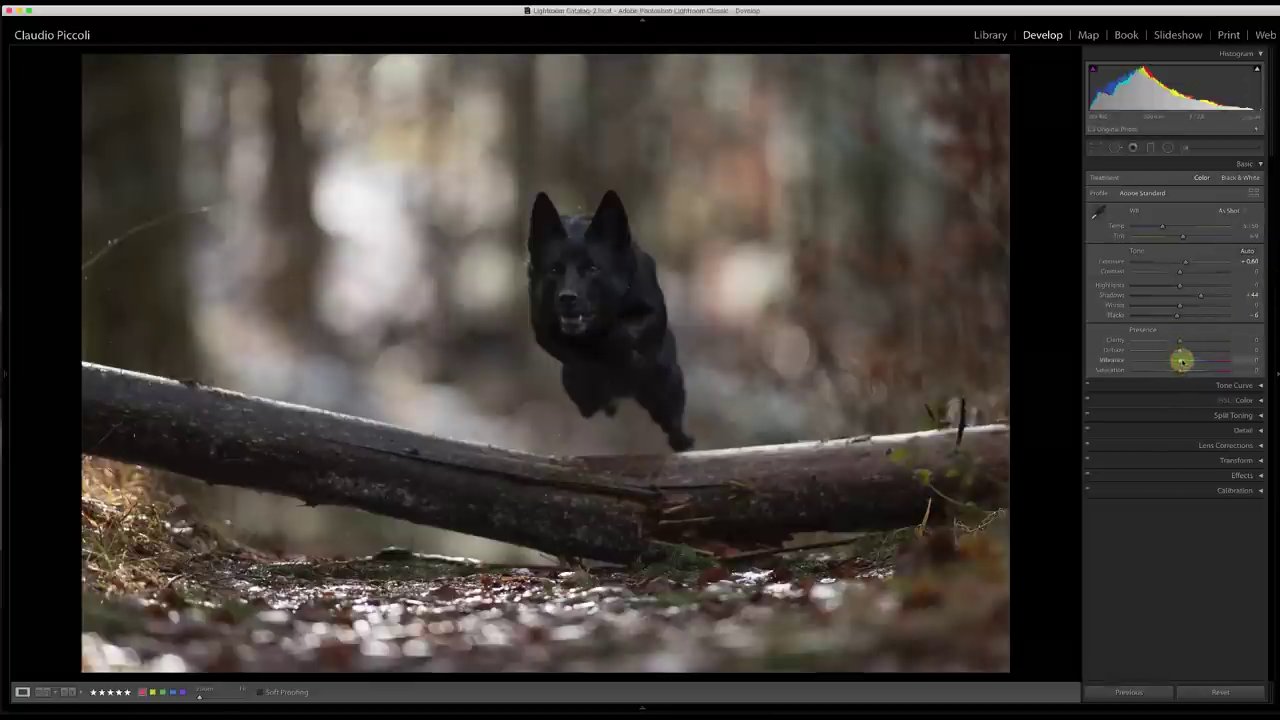
# Step: Boost the photo's colours by setting vibrance to +46 and saturation to +15
pyautogui.moveTo(1185, 361)
pyautogui.mouseDown()
pyautogui.moveTo(1203, 360)
pyautogui.moveTo(1171, 363)
pyautogui.moveTo(1207, 362)
pyautogui.mouseUp()
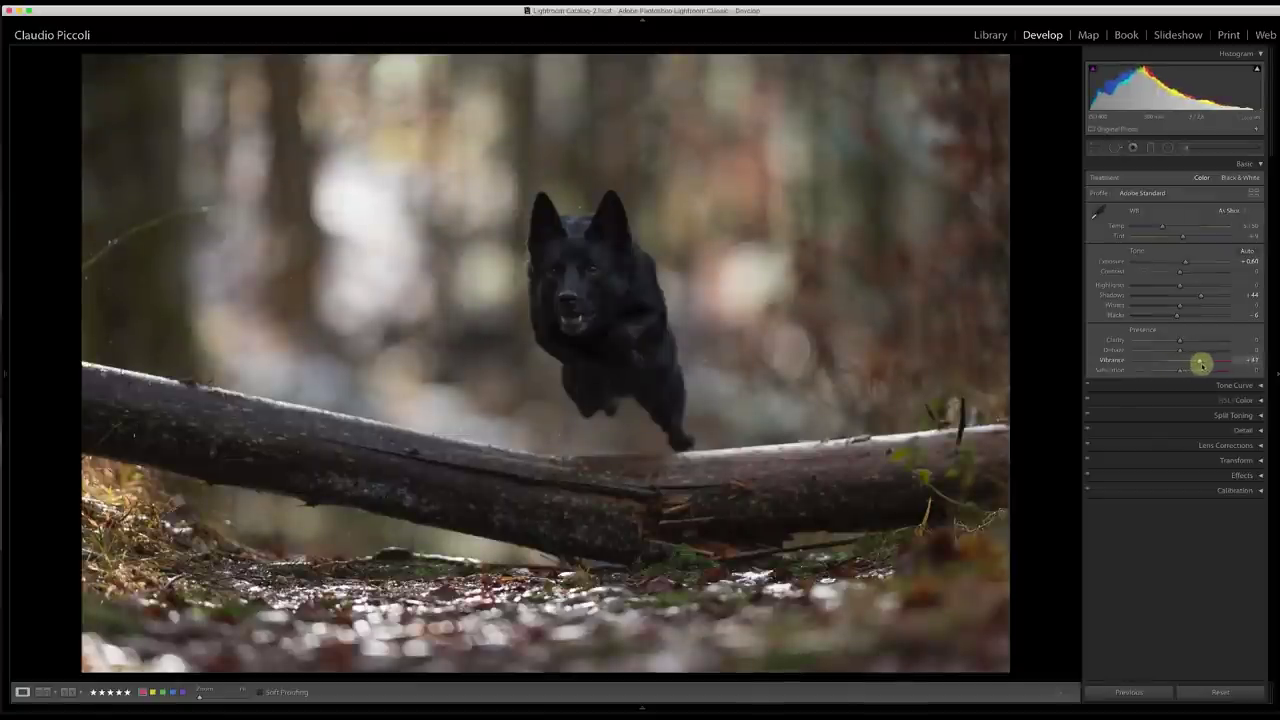
pyautogui.moveTo(1202, 364); pyautogui.dragTo(1204, 363)
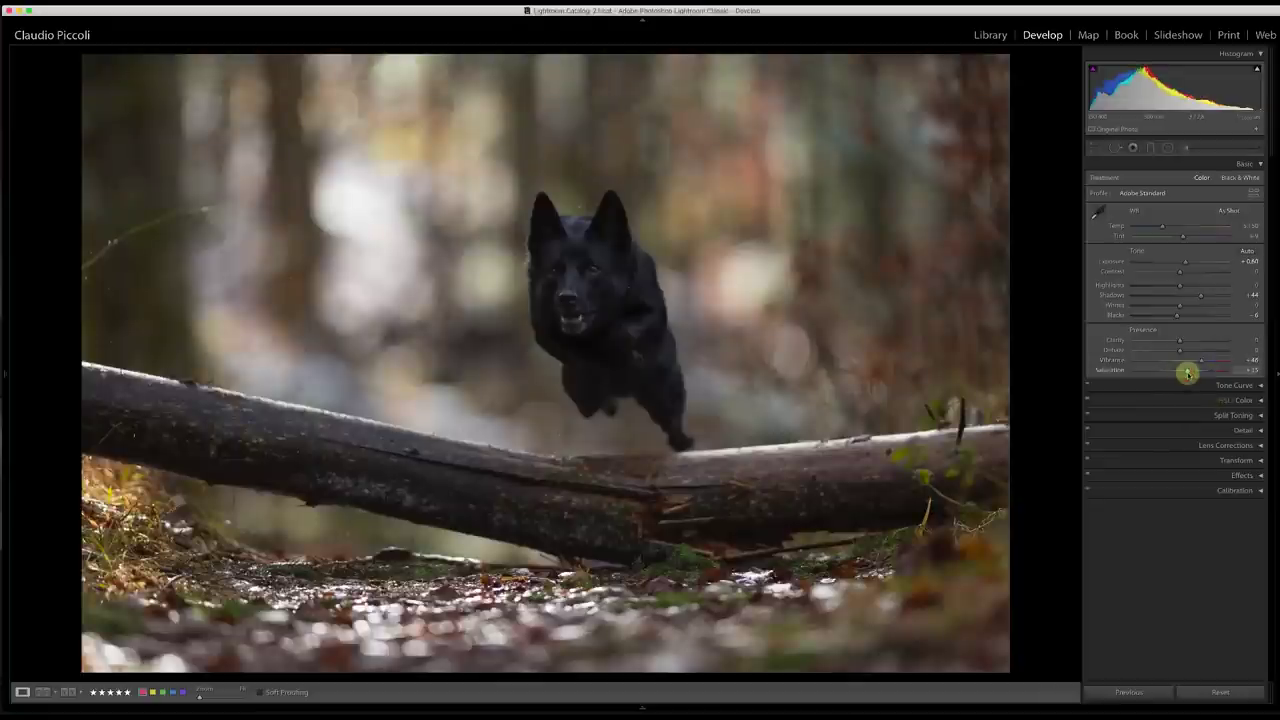
pyautogui.moveTo(1189, 372)
pyautogui.mouseDown()
pyautogui.moveTo(1123, 366)
pyautogui.moveTo(1192, 366)
pyautogui.mouseUp()
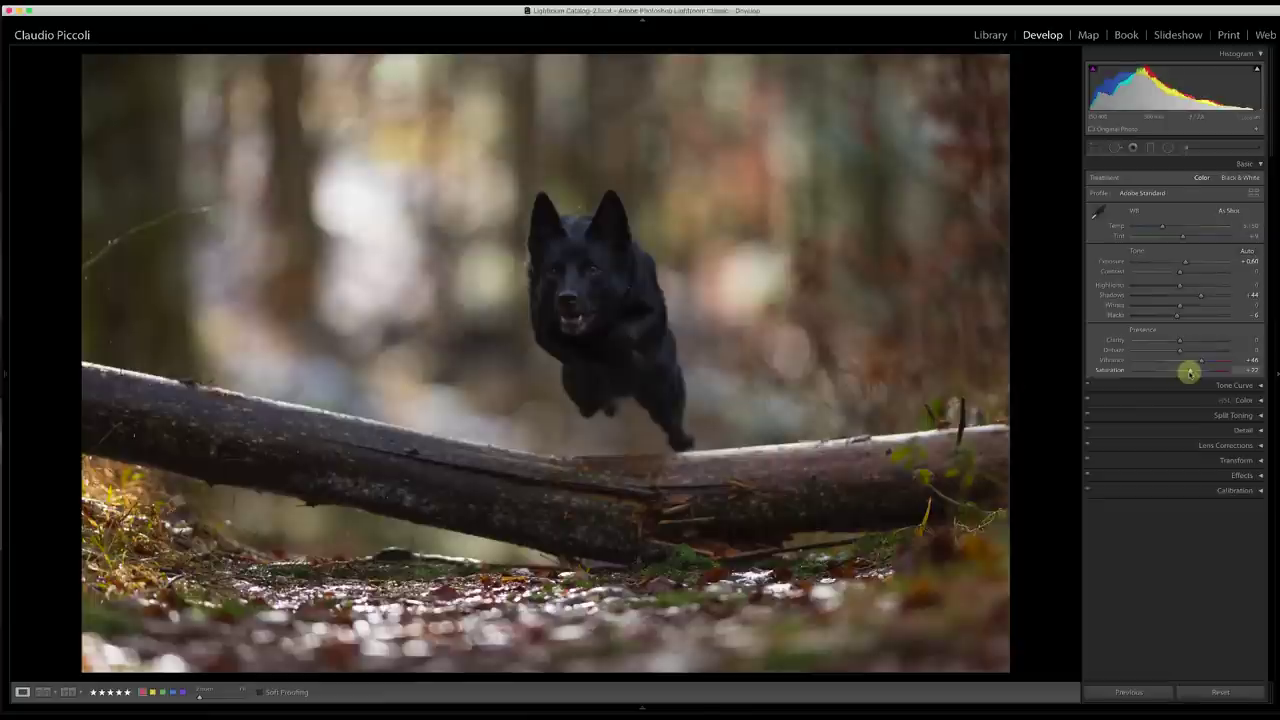
pyautogui.moveTo(1186, 373); pyautogui.dragTo(1184, 388)
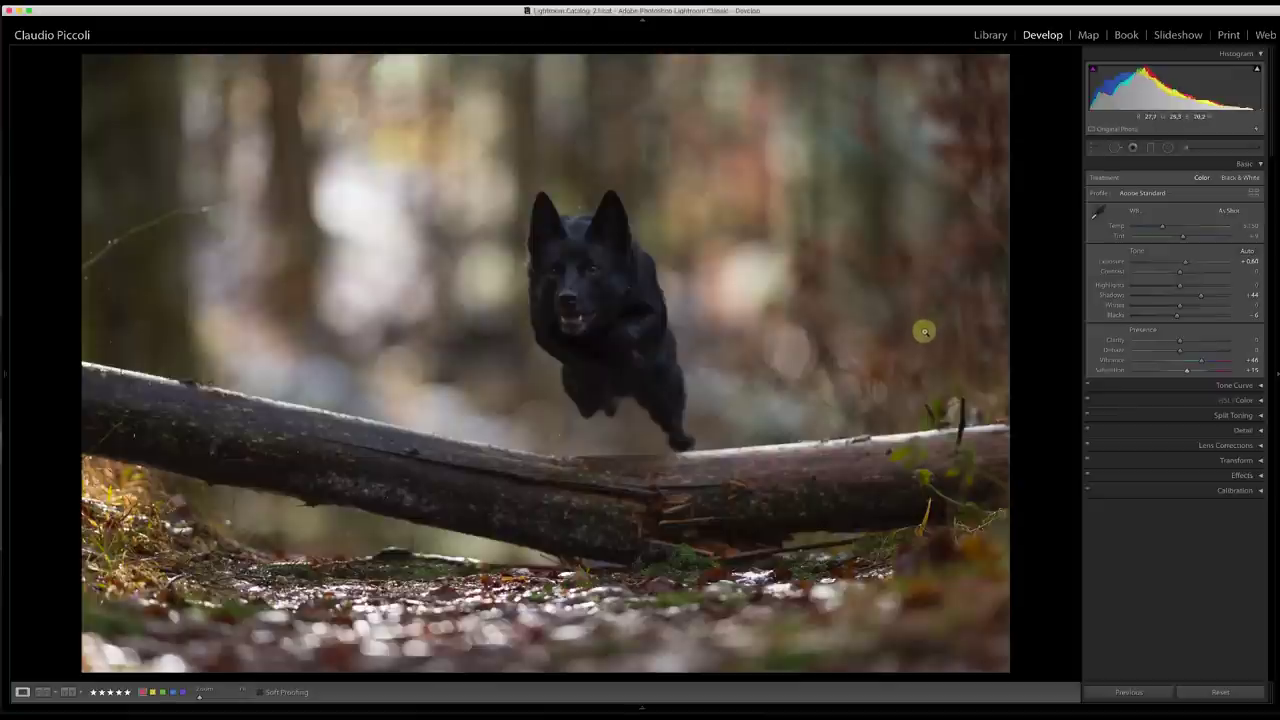
pyautogui.click(1260, 164)
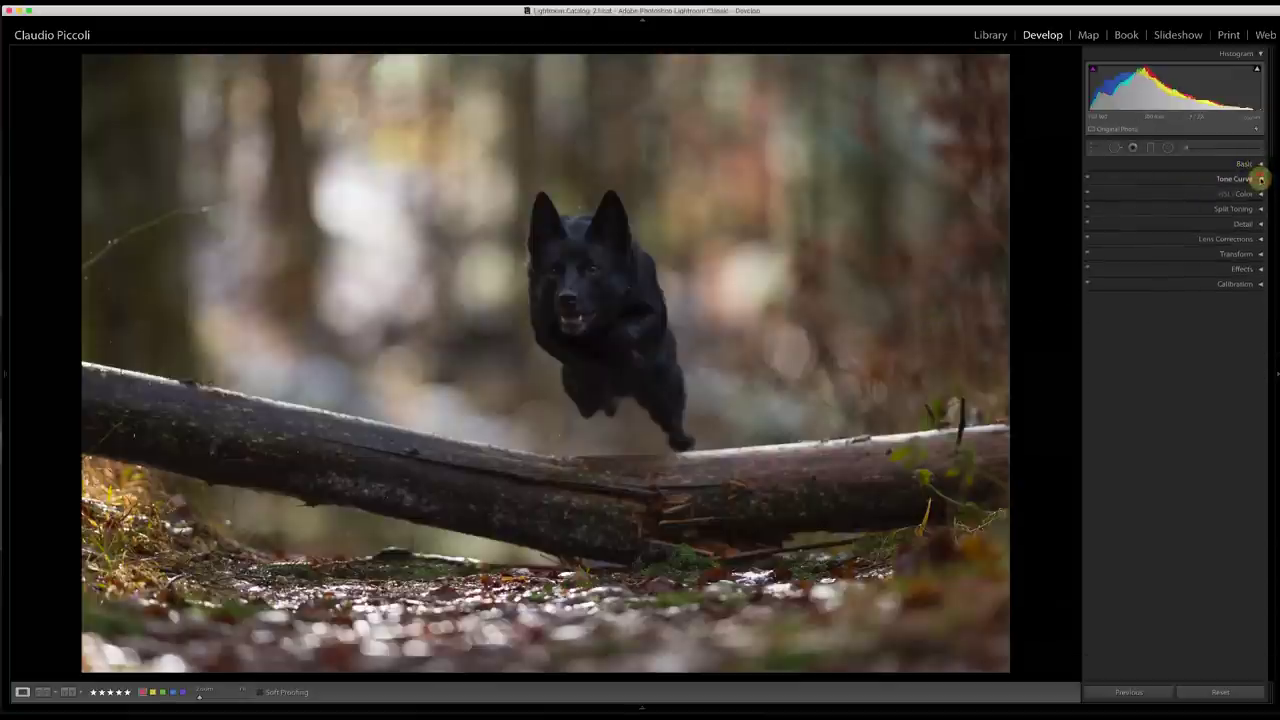
# Step: Shape the tone curve with highlights at −9, lights at +8 and shadows at −12
pyautogui.click(1261, 179)
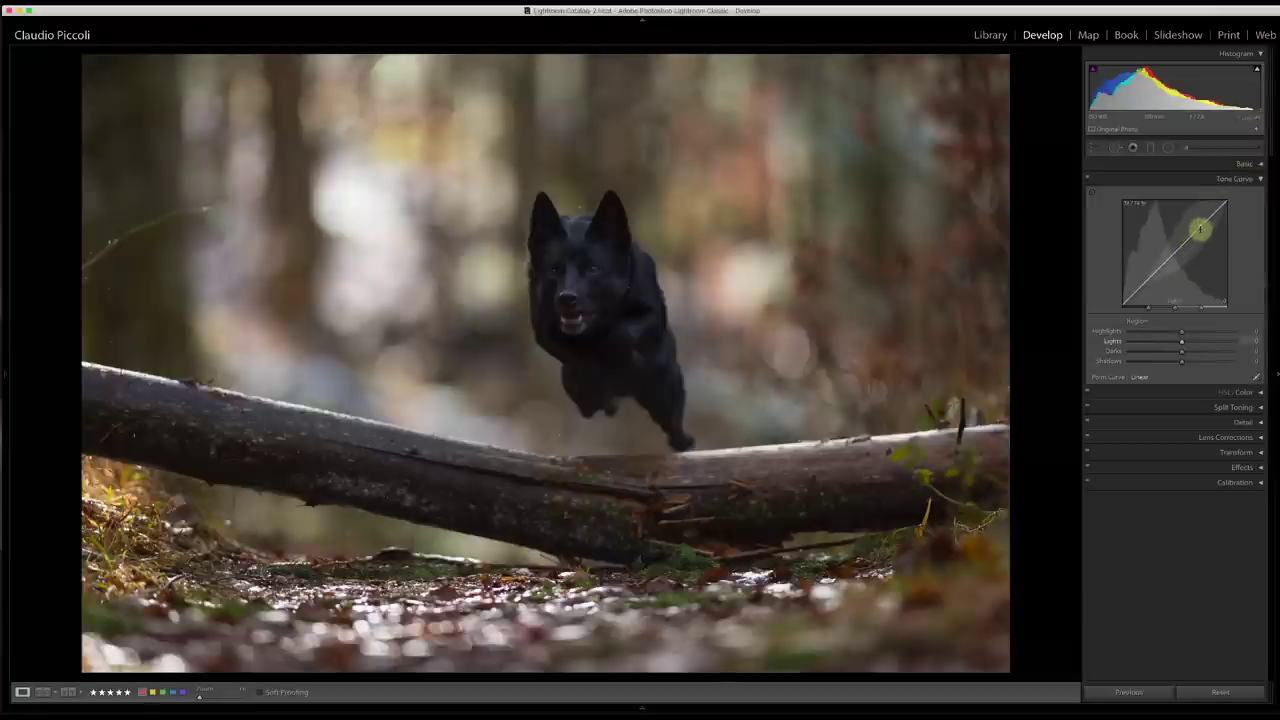
pyautogui.moveTo(1200, 229); pyautogui.dragTo(1204, 225)
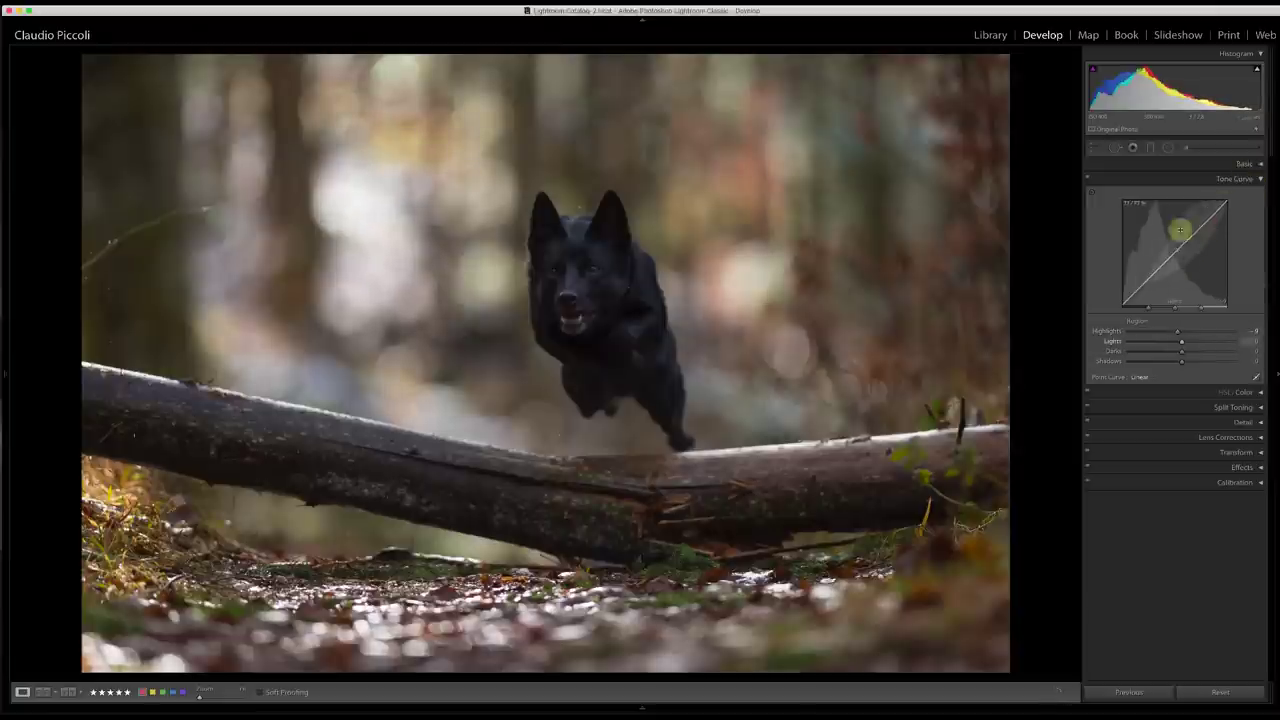
pyautogui.moveTo(1200, 217); pyautogui.dragTo(1200, 228)
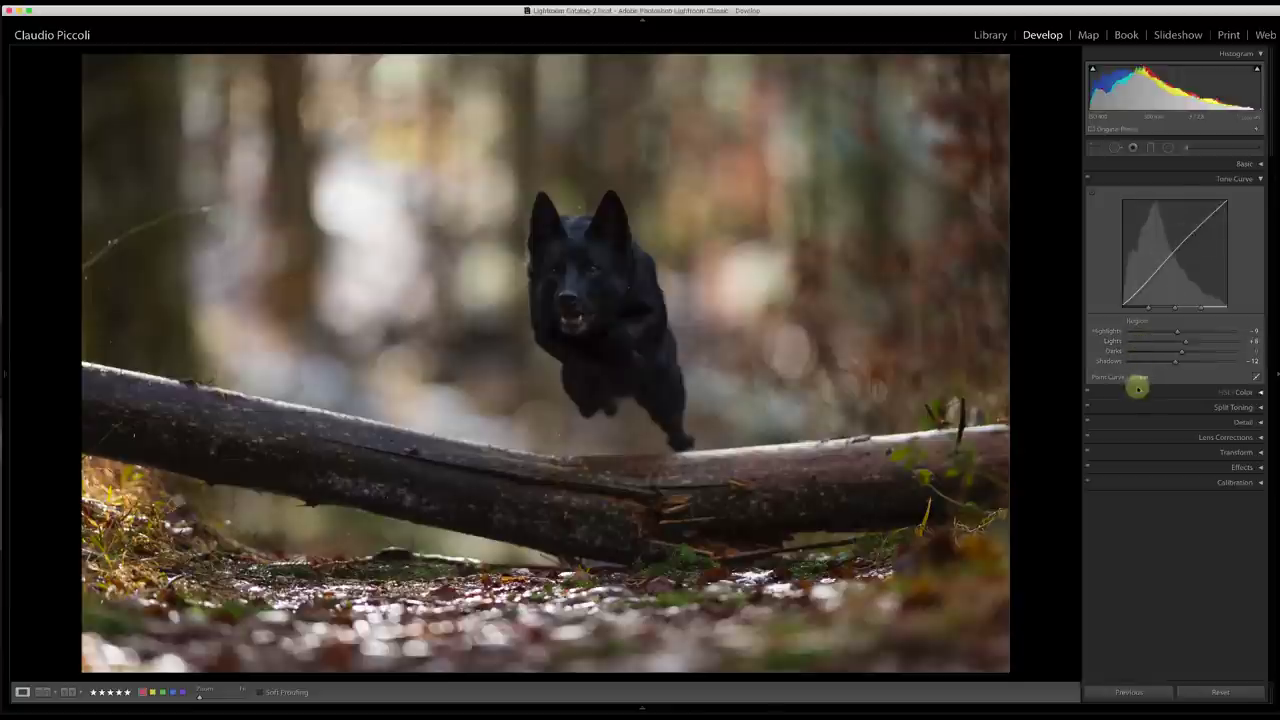
pyautogui.click(1250, 178)
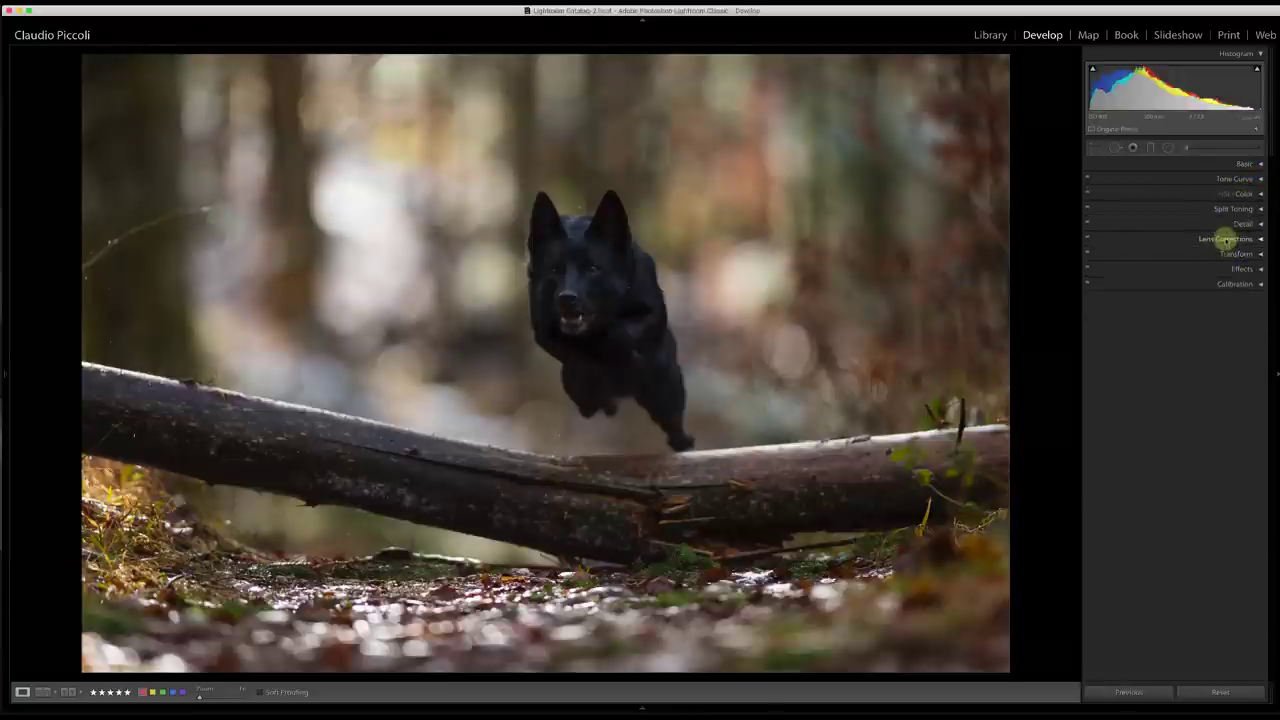
# Step: Crop the photo slightly tighter around the running dog, keeping the original aspect ratio
pyautogui.click(1097, 148)
pyautogui.moveTo(543, 51)
pyautogui.mouseDown()
pyautogui.moveTo(549, 103)
pyautogui.moveTo(554, 64)
pyautogui.mouseUp()
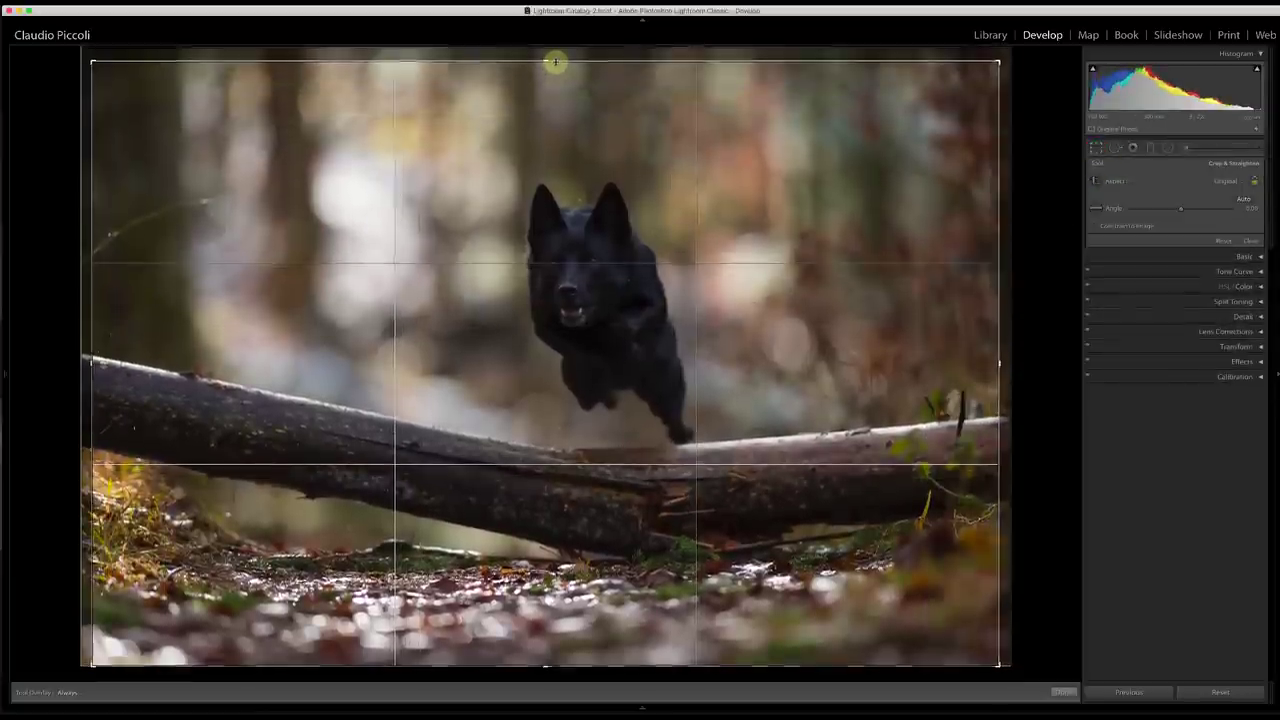
pyautogui.press('r')
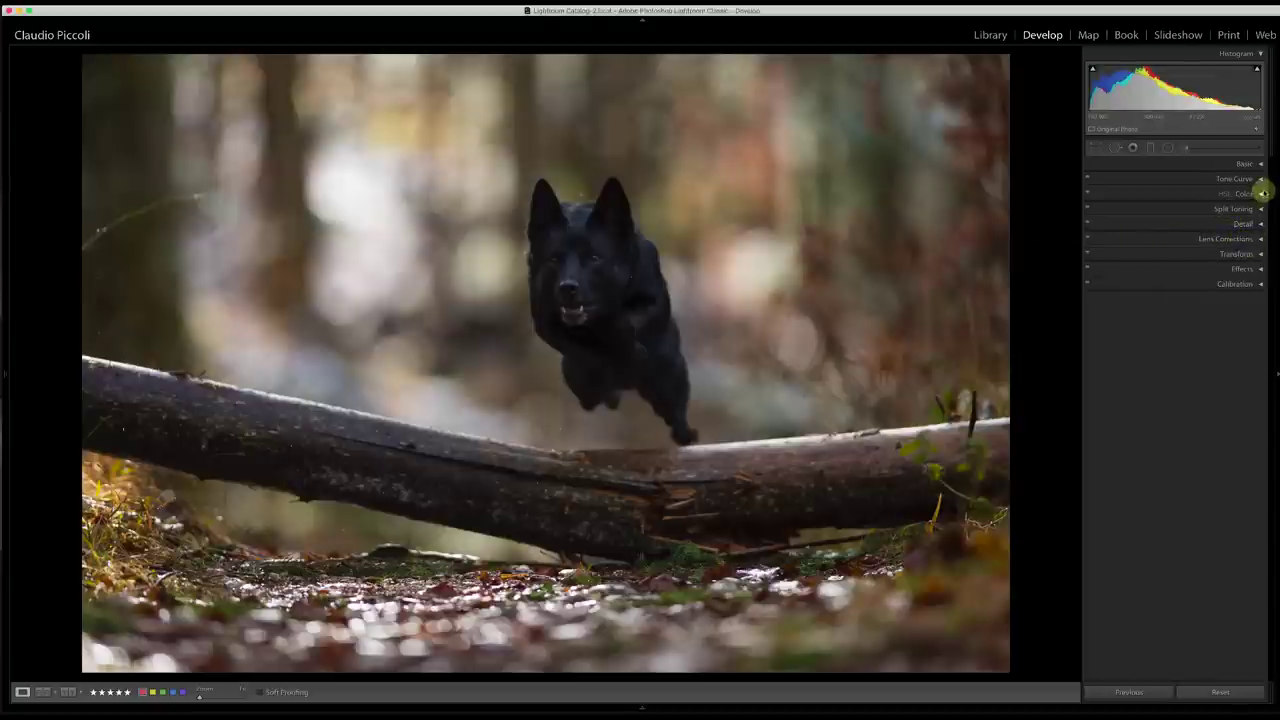
# Step: Set the yellow, green and aqua hues to −100, aqua saturation to −100 and aqua luminance to +82
pyautogui.click(1261, 192)
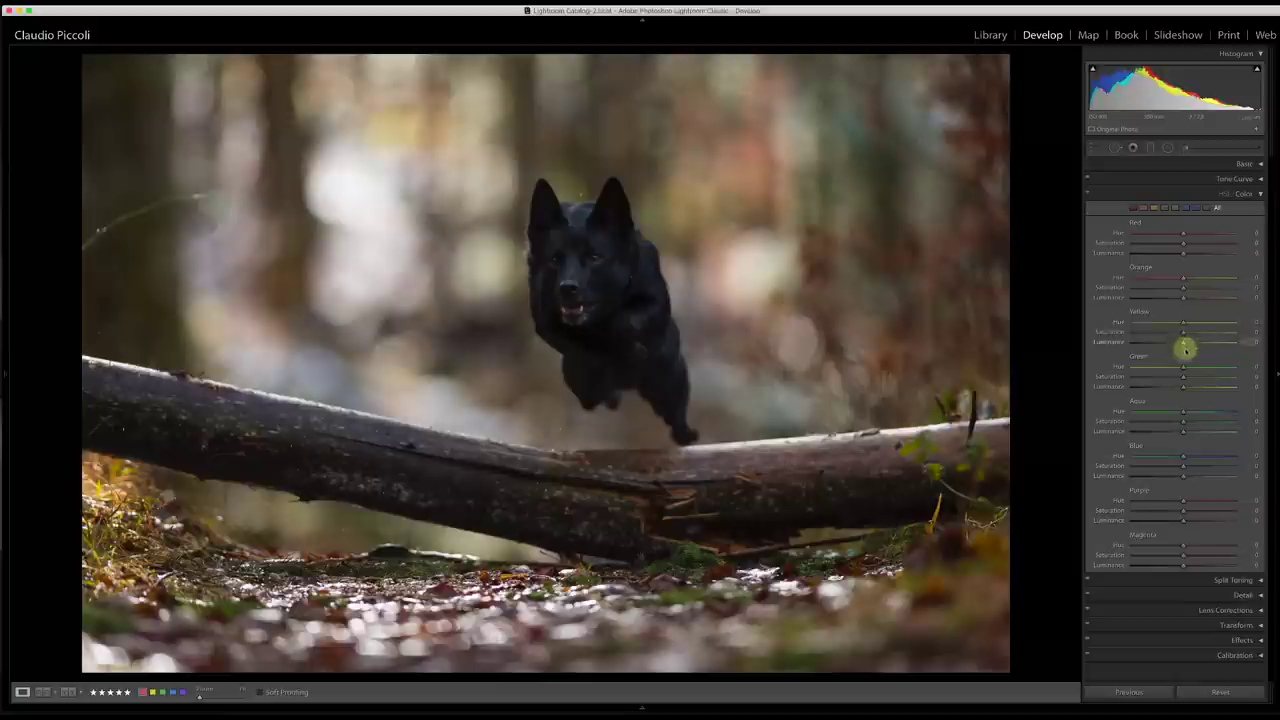
pyautogui.moveTo(1183, 369); pyautogui.dragTo(1112, 375)
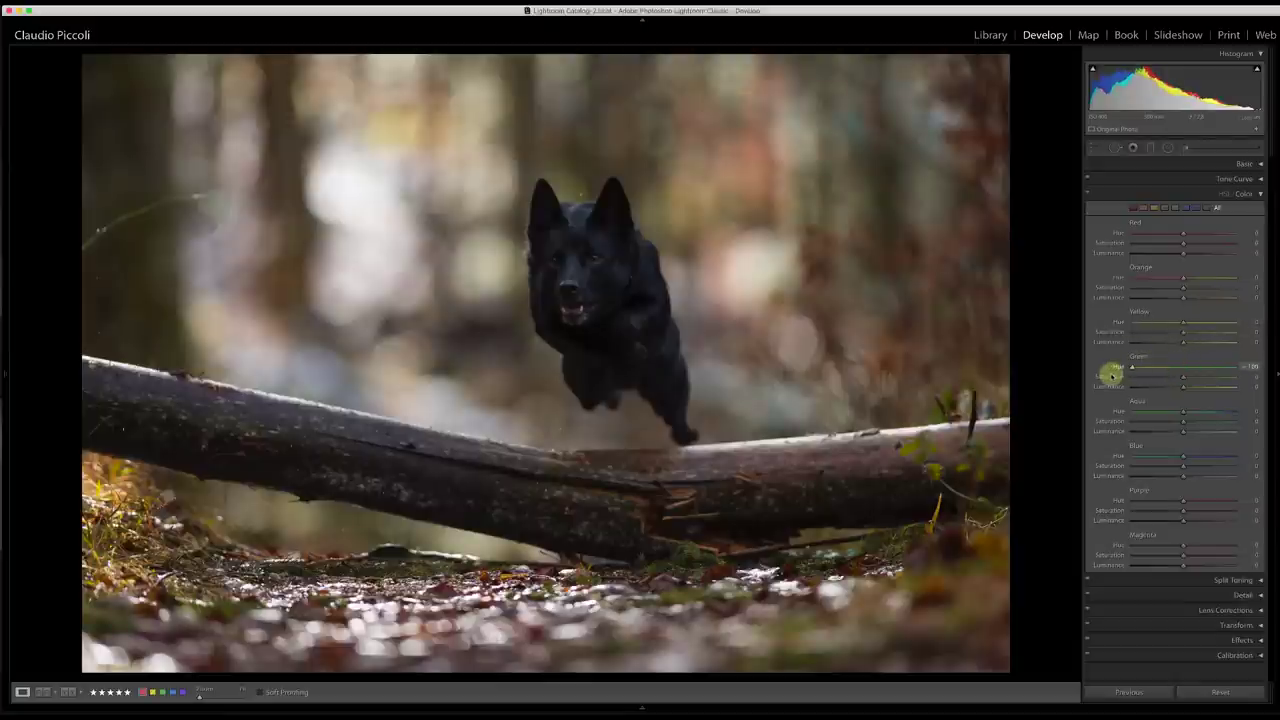
pyautogui.moveTo(1183, 322); pyautogui.dragTo(1121, 329)
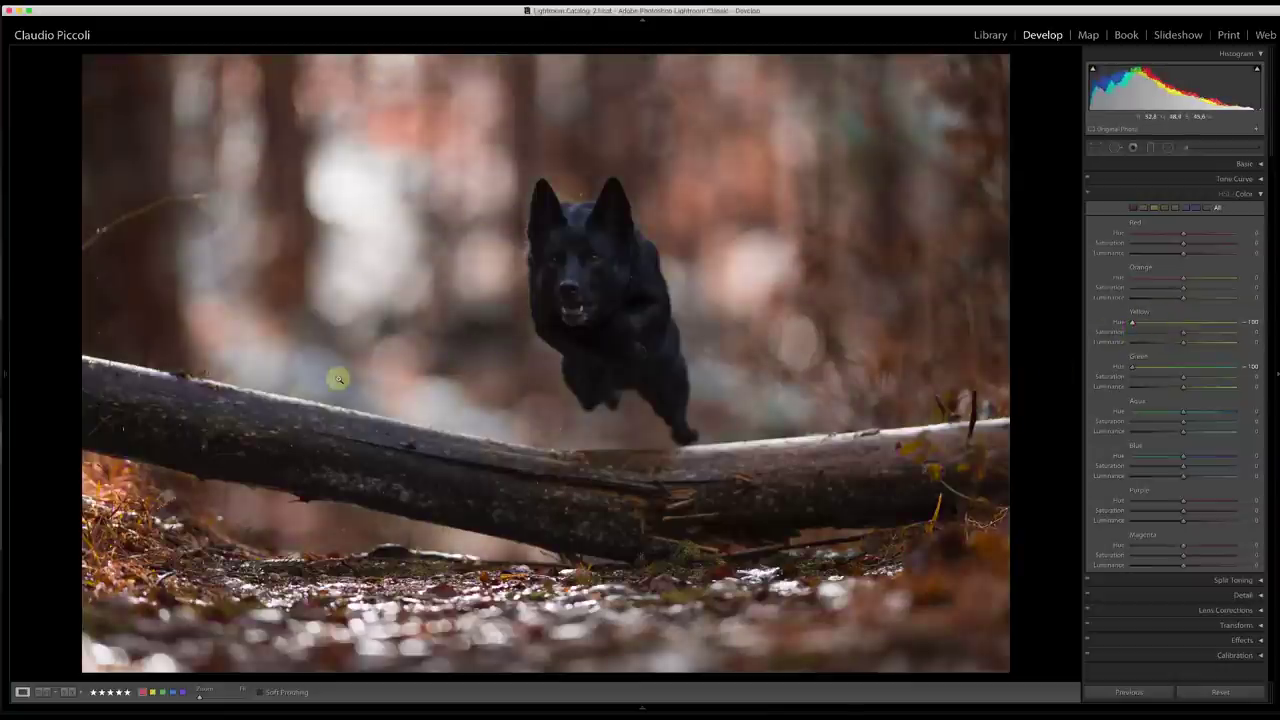
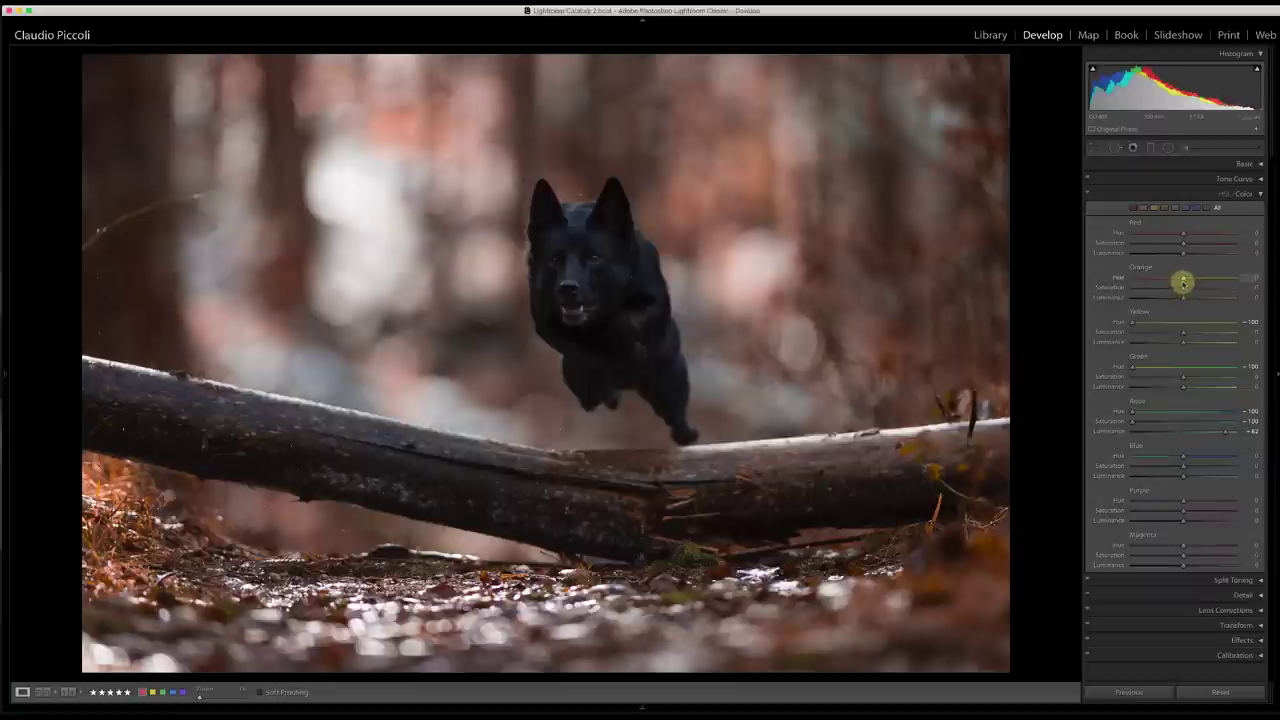
# Step: Set orange saturation to +25 and orange luminance to +26, and raise yellow luminance to about +40, leaving green luminance at 0
pyautogui.moveTo(1184, 290); pyautogui.dragTo(1199, 291)
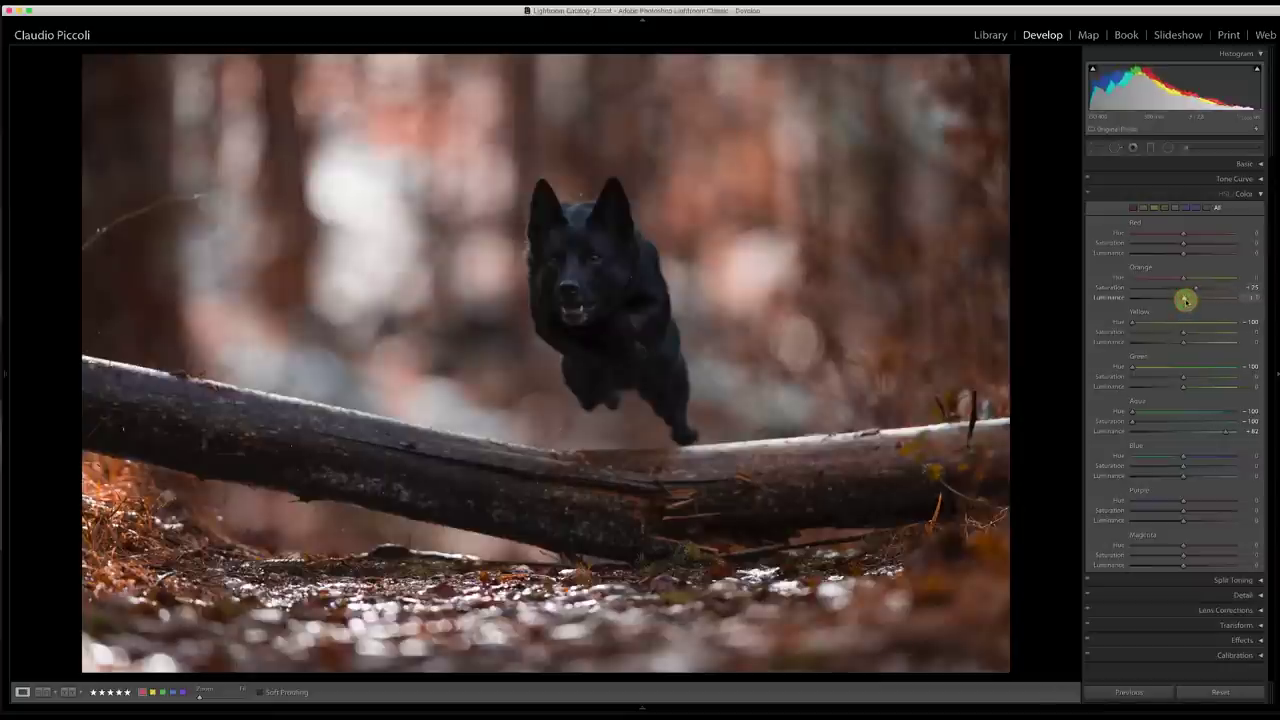
pyautogui.moveTo(1184, 300); pyautogui.dragTo(1198, 302)
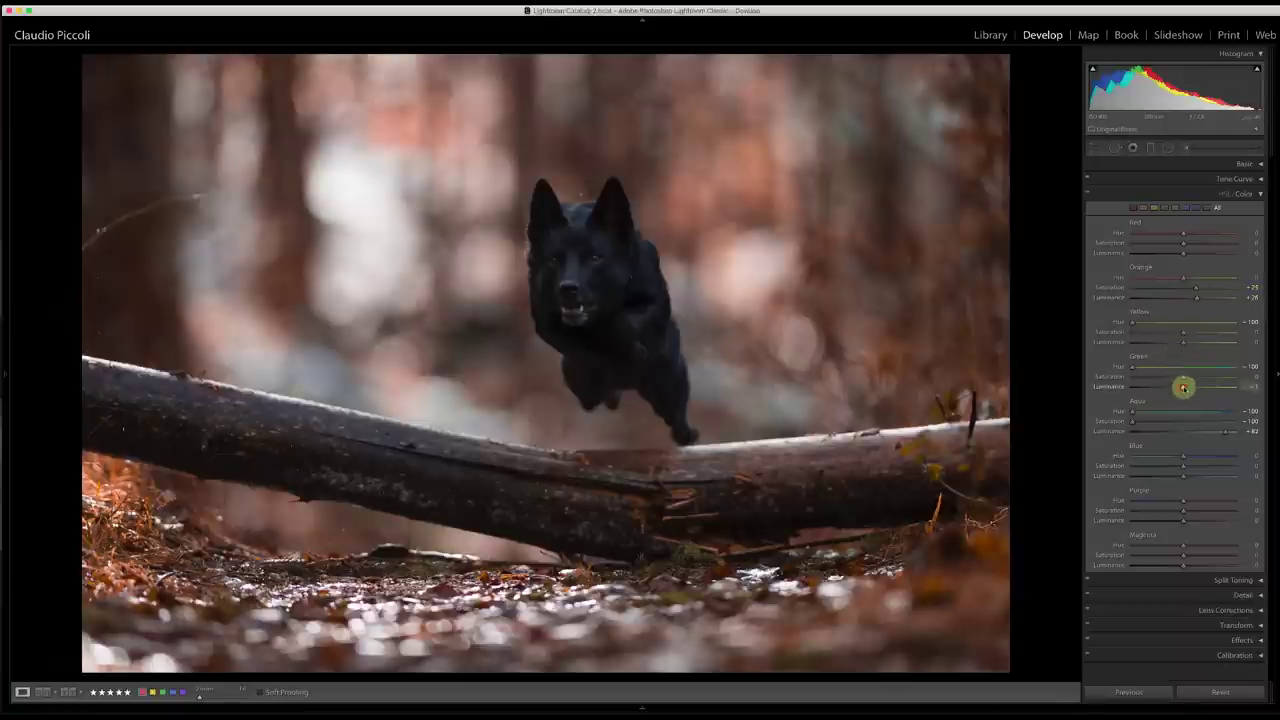
pyautogui.moveTo(1183, 387); pyautogui.dragTo(1202, 389)
pyautogui.moveTo(1186, 343); pyautogui.dragTo(1206, 343)
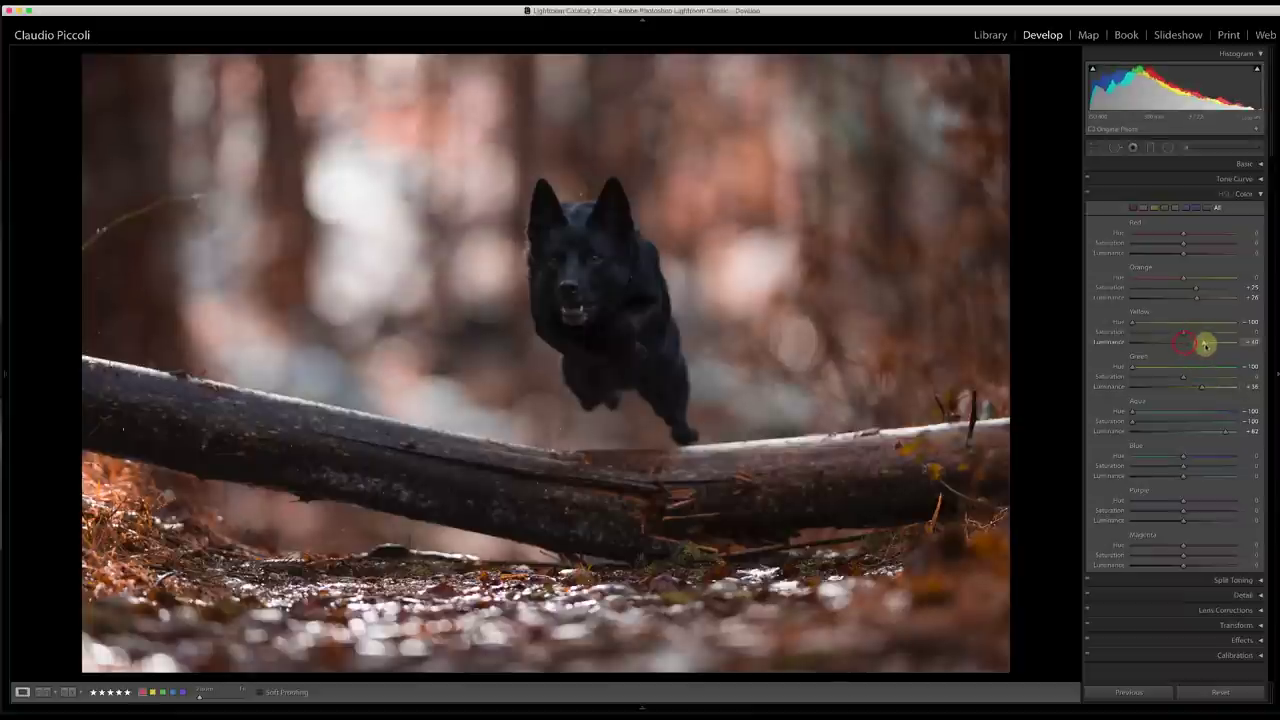
pyautogui.moveTo(1203, 387); pyautogui.dragTo(1183, 387)
pyautogui.moveTo(1183, 331)
pyautogui.mouseDown()
pyautogui.moveTo(1208, 334)
pyautogui.moveTo(1191, 333)
pyautogui.mouseUp()
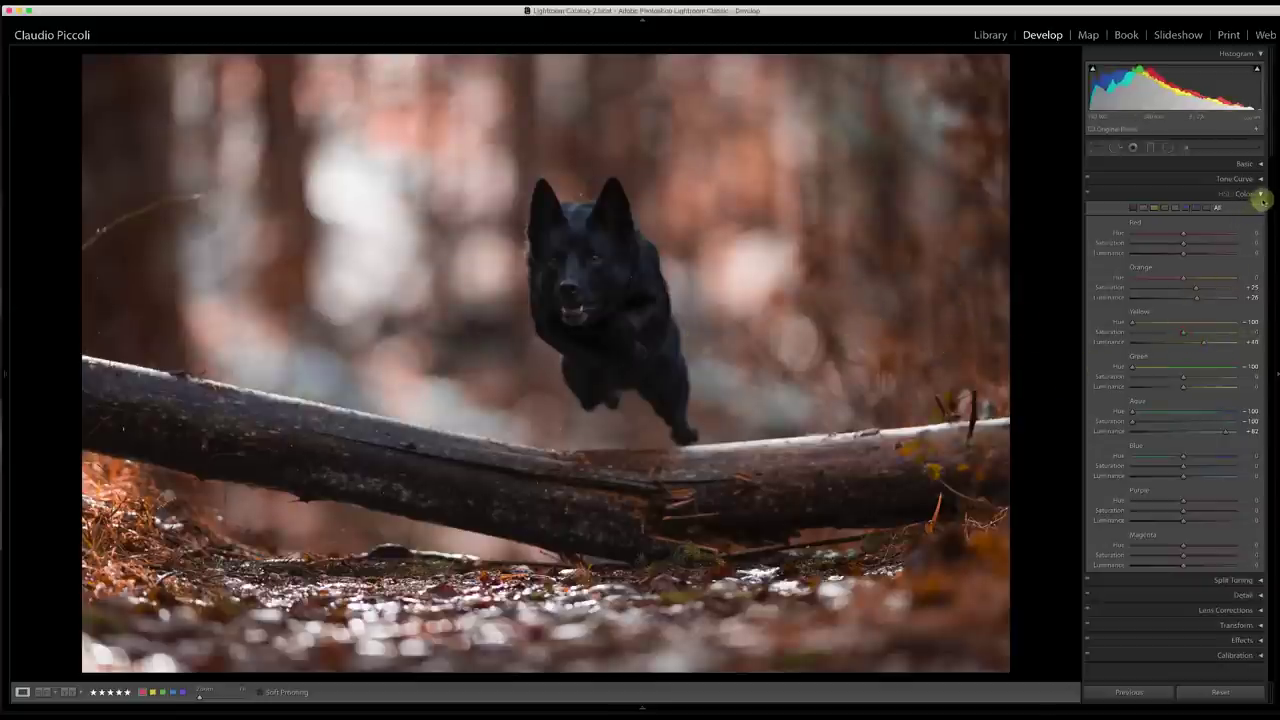
pyautogui.click(1260, 193)
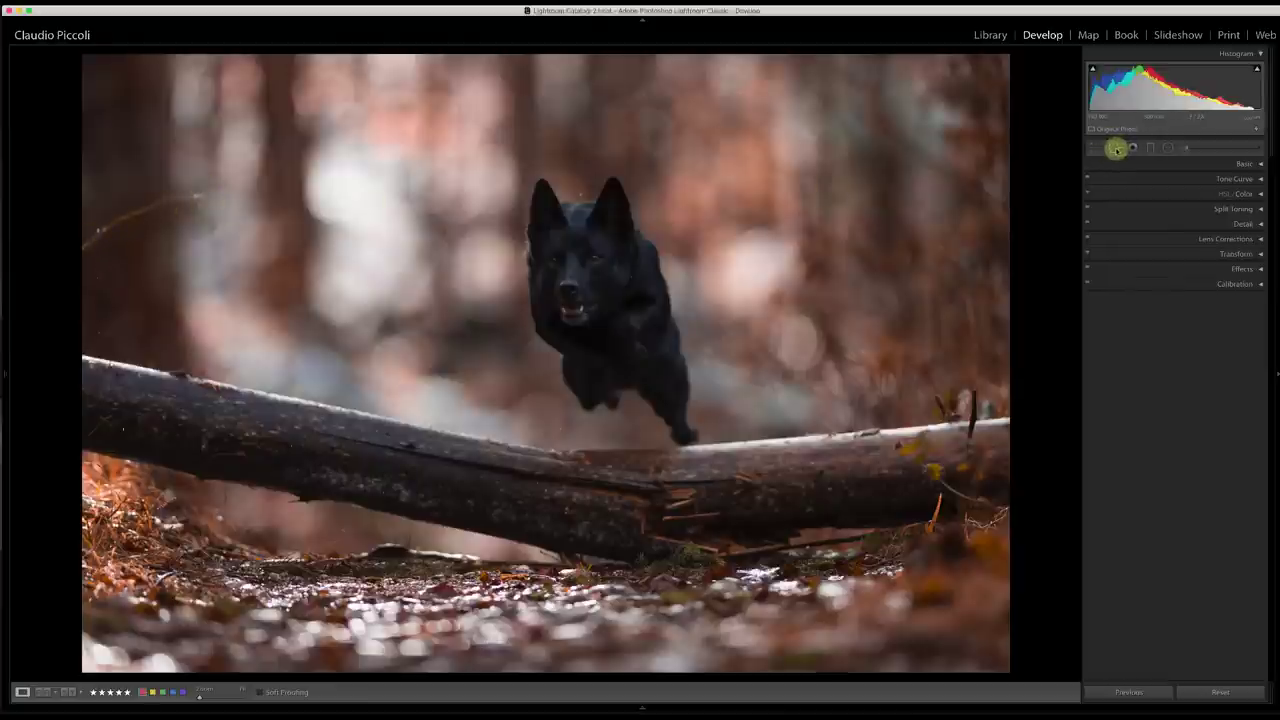
# Step: Heal away the thin twig in the dark background left of the dog, sampling from the clean area just above it
pyautogui.click(1116, 148)
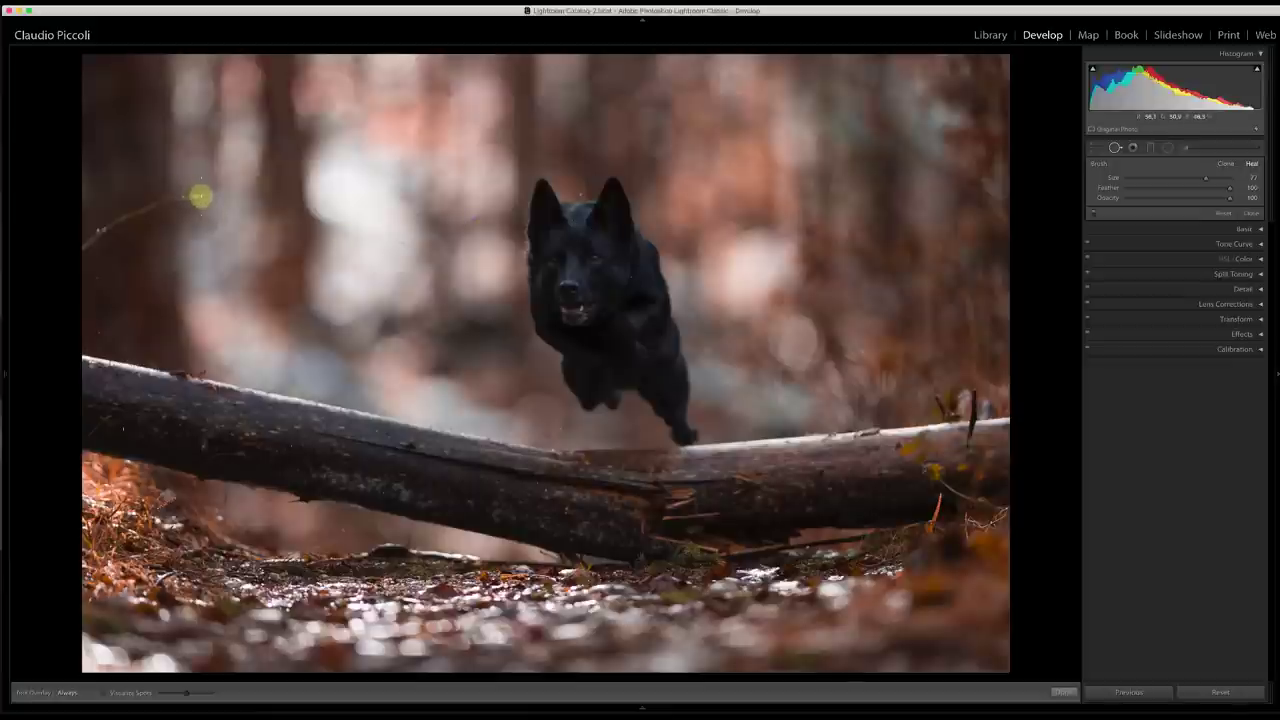
pyautogui.moveTo(200, 195)
pyautogui.mouseDown()
pyautogui.moveTo(123, 218)
pyautogui.moveTo(80, 256)
pyautogui.mouseUp()
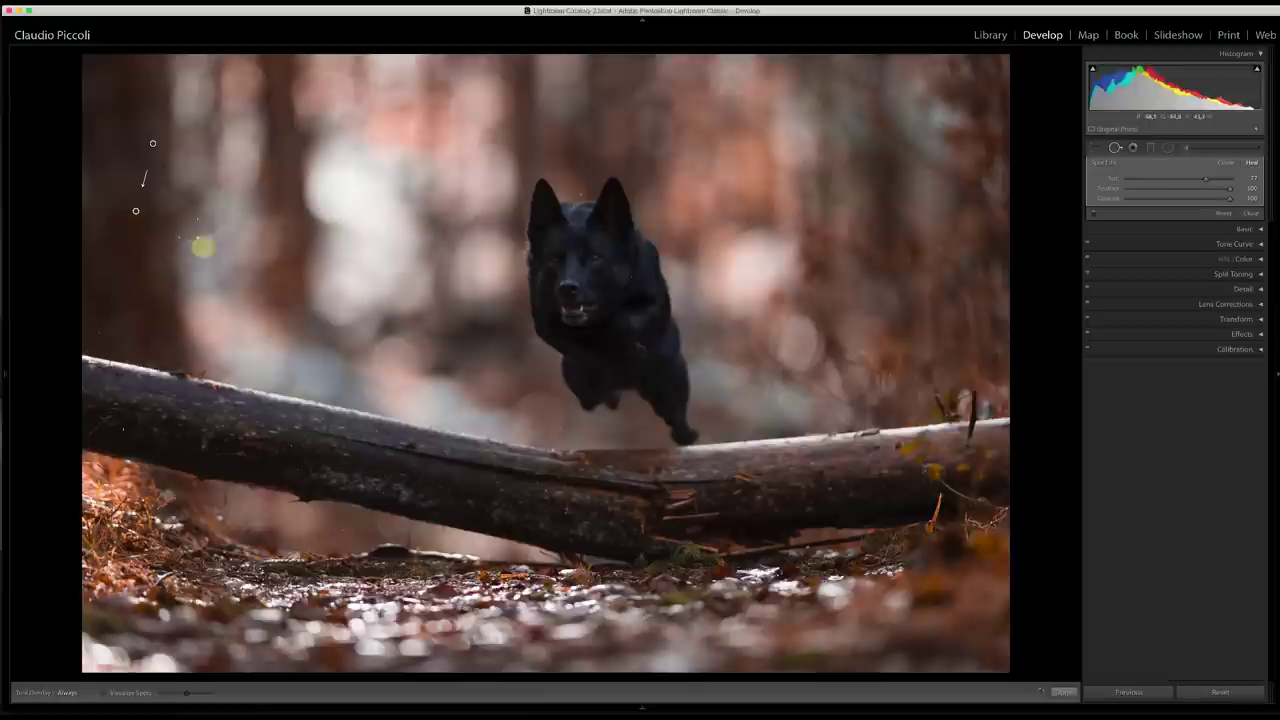
pyautogui.click(151, 144)
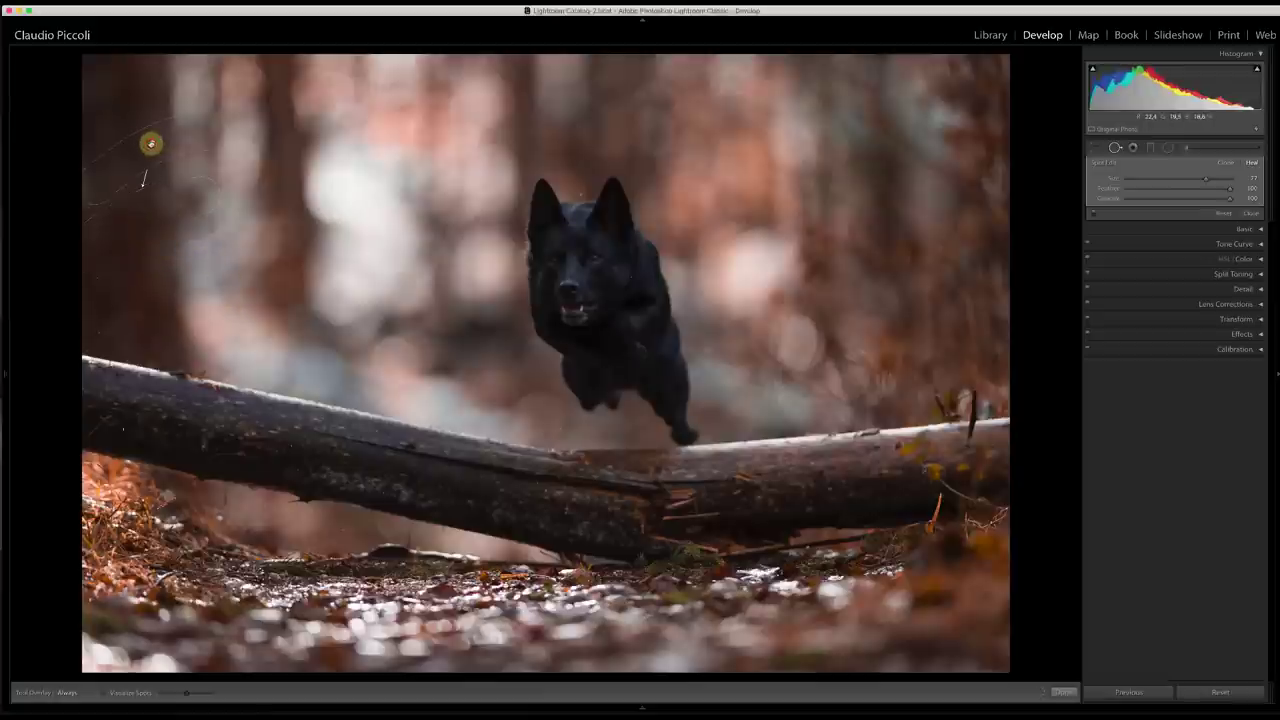
pyautogui.moveTo(151, 144); pyautogui.dragTo(138, 128)
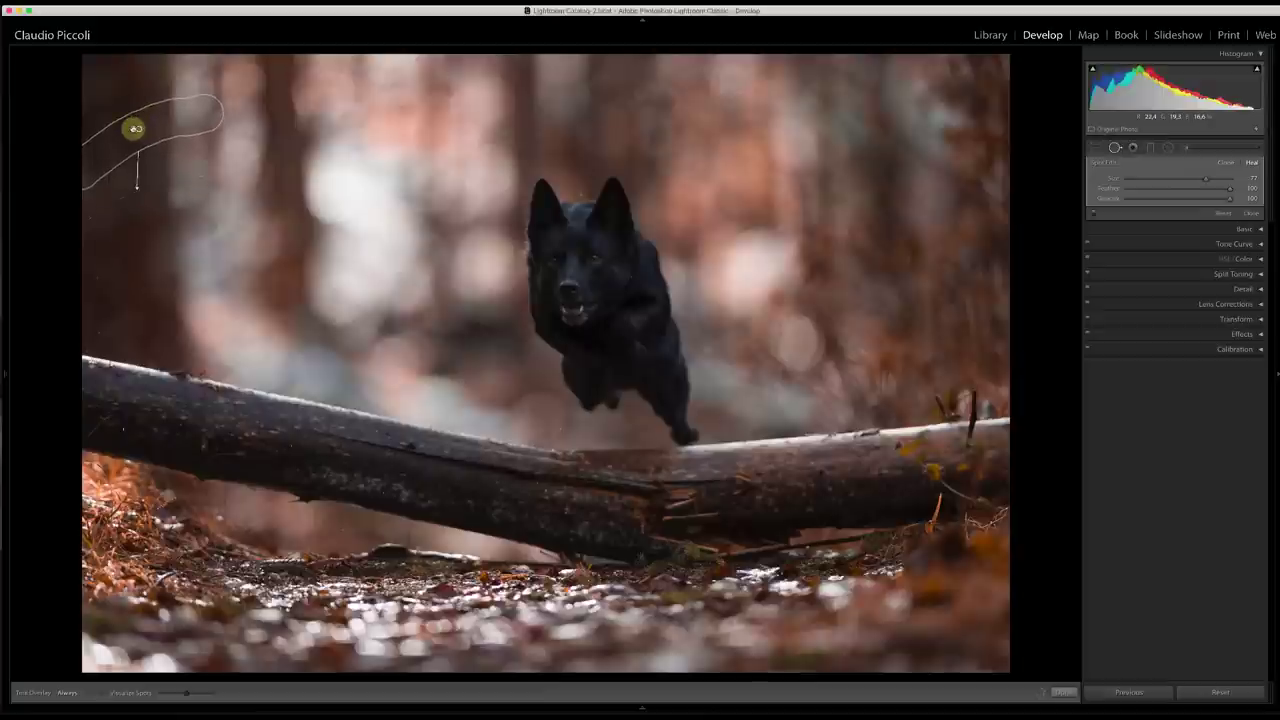
pyautogui.click(1061, 691)
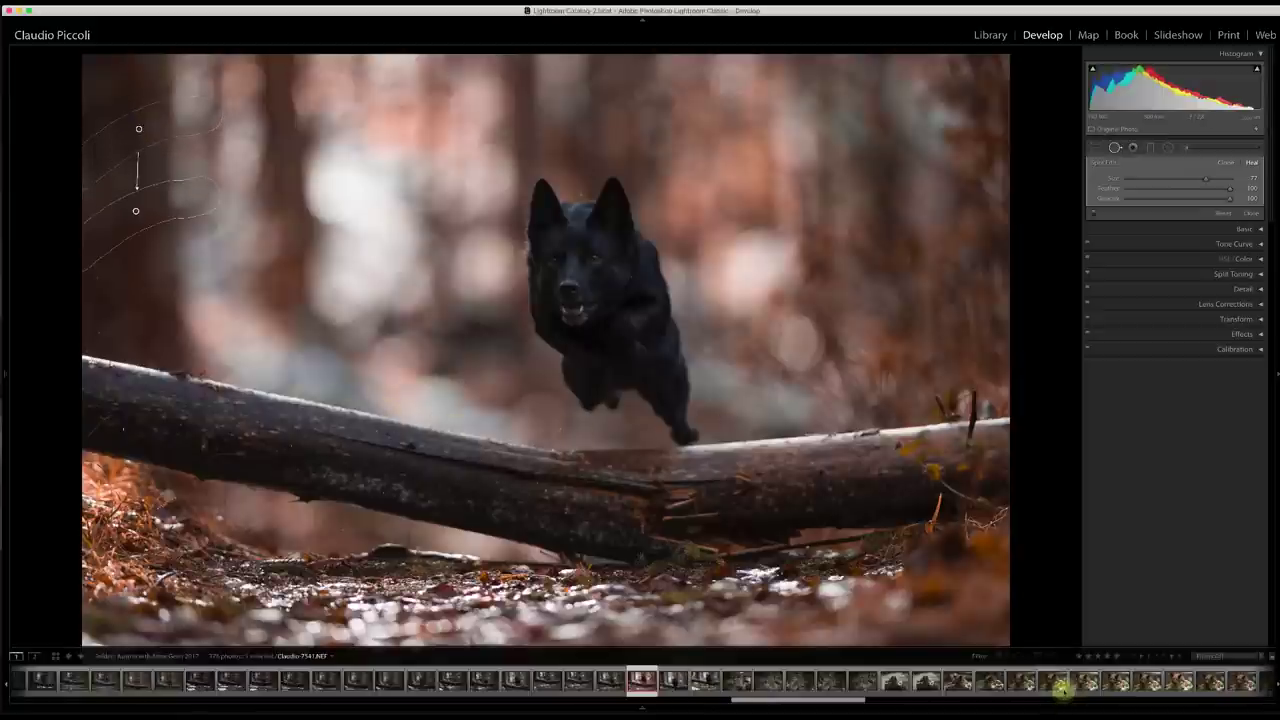
pyautogui.click(1058, 685)
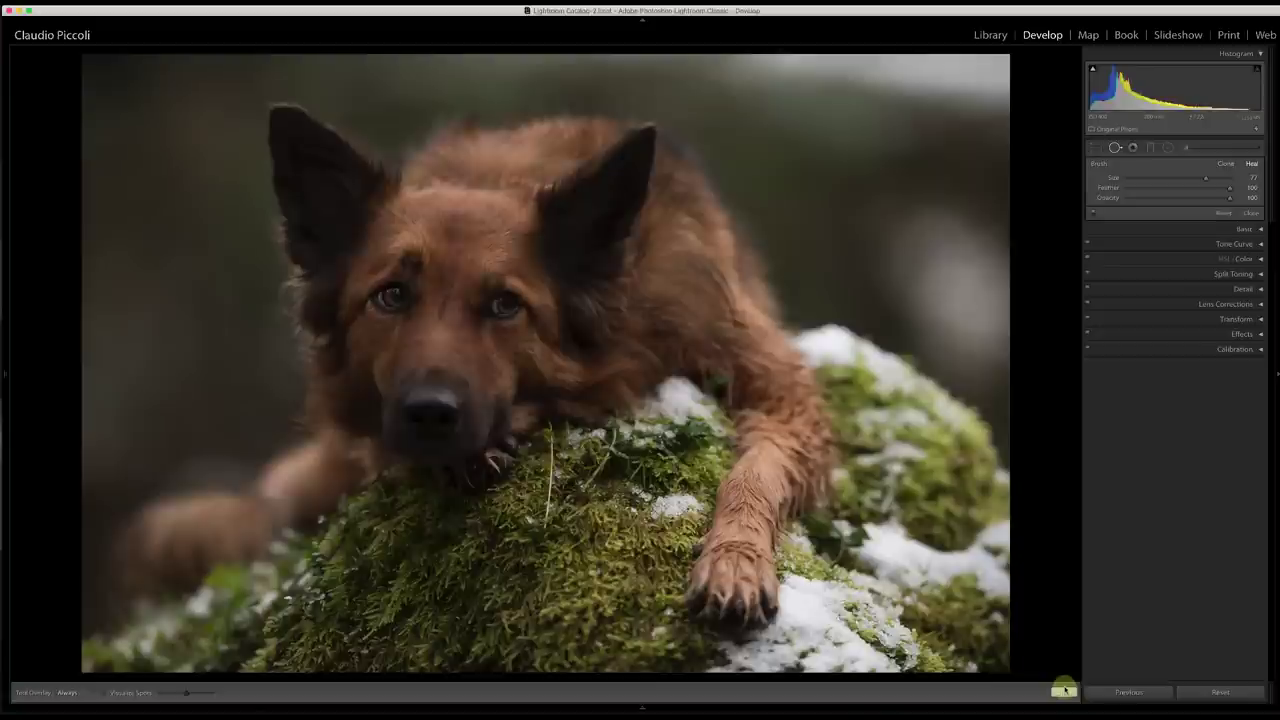
pyautogui.click(645, 706)
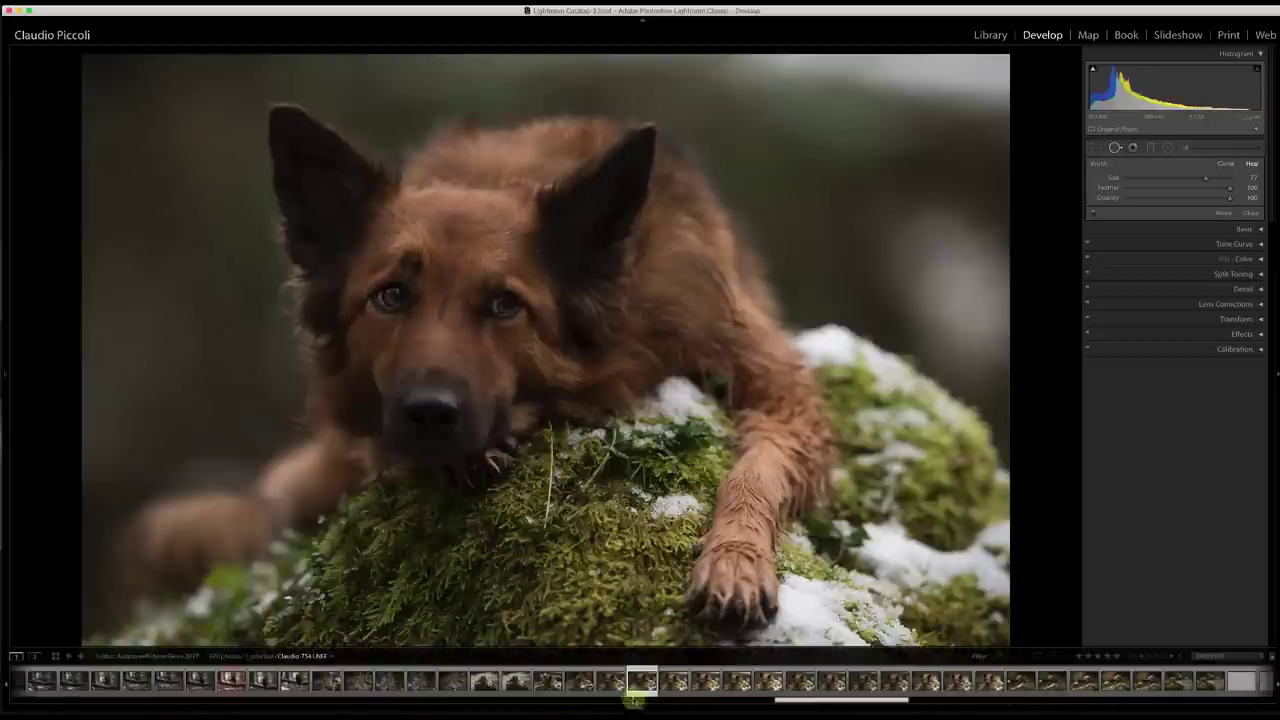
pyautogui.click(232, 680)
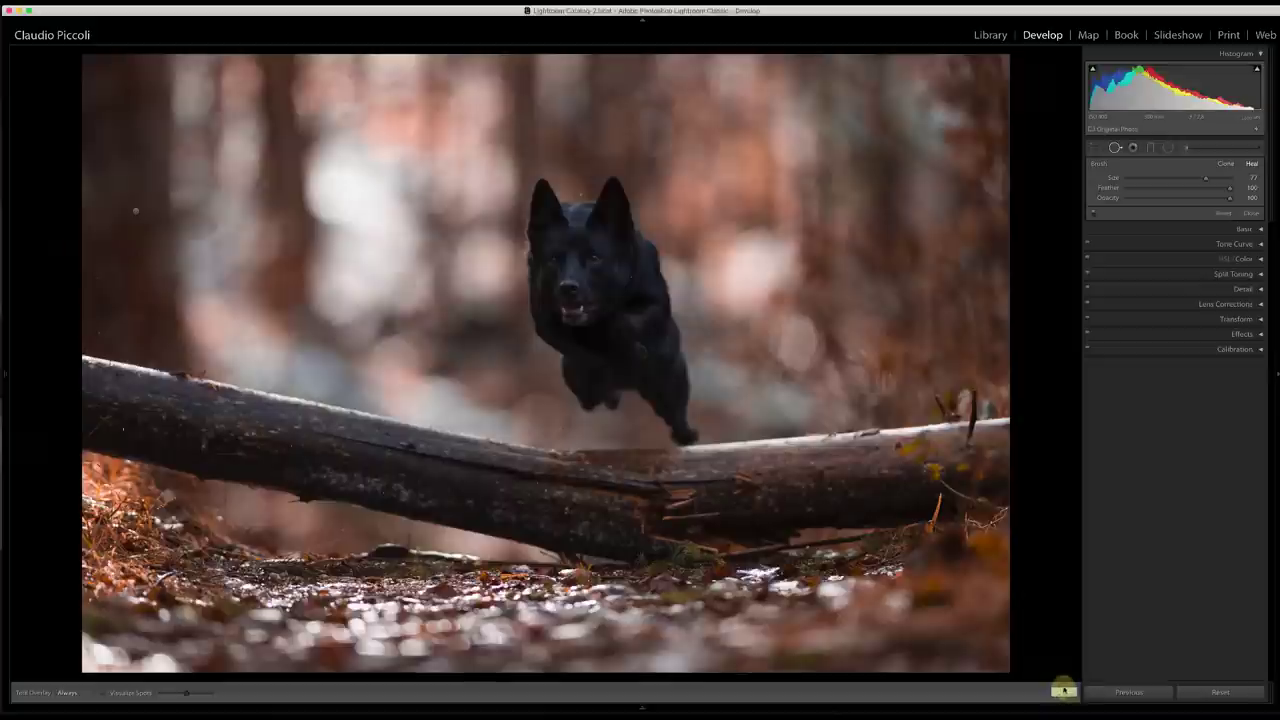
# Step: Finish the spot removal on the running black dog photo
pyautogui.click(1064, 691)
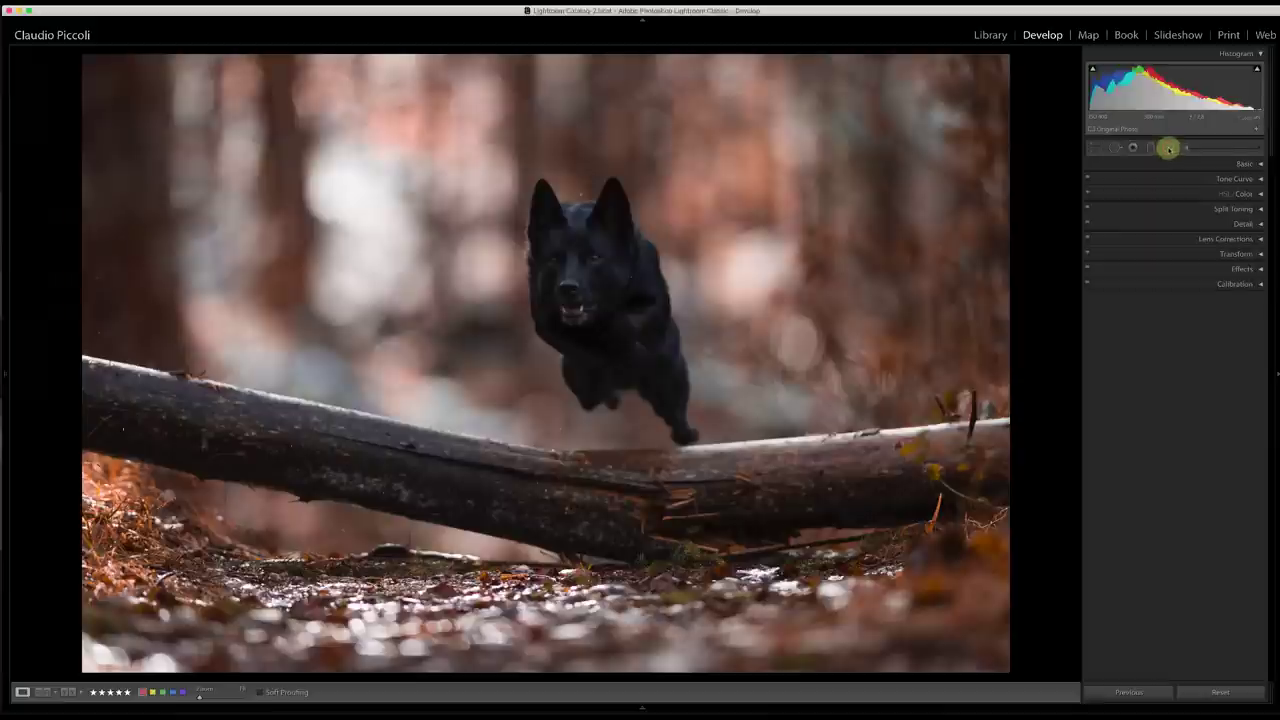
# Step: Draw a wide radial filter centred on the dog, raise its exposure, and invert it so the effect applies inside the ellipse
pyautogui.click(1168, 148)
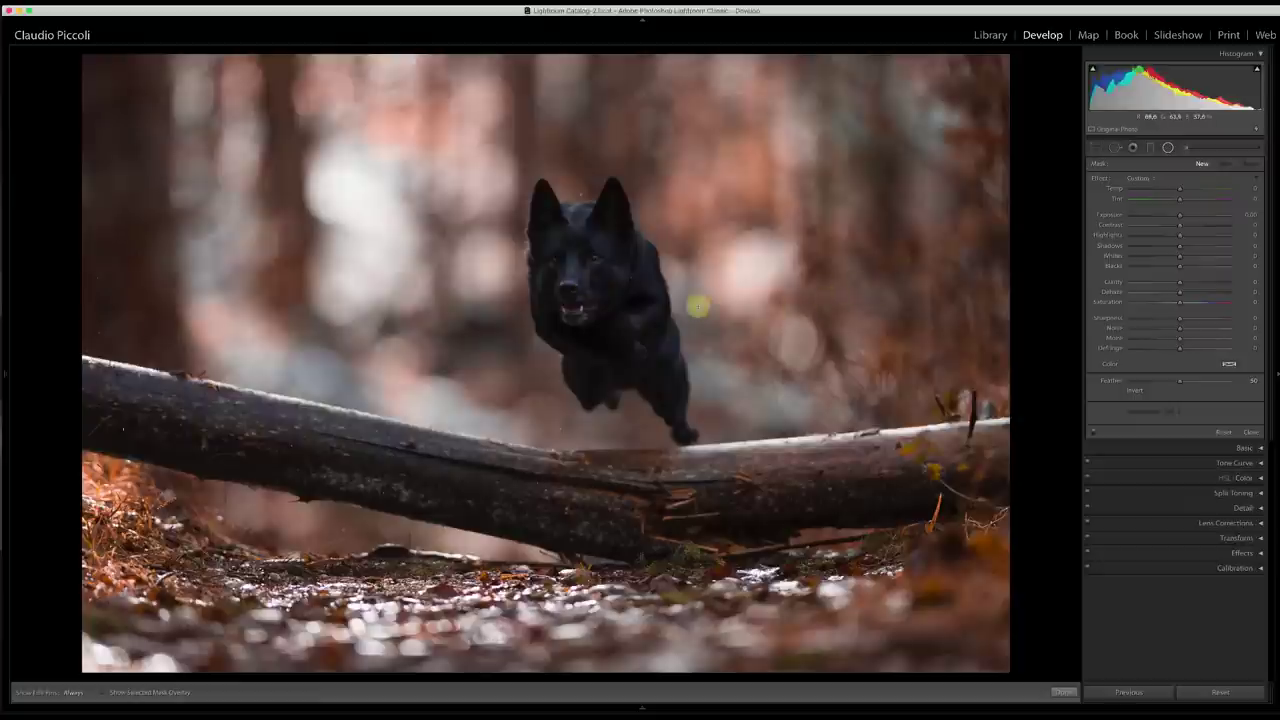
pyautogui.moveTo(585, 291); pyautogui.dragTo(281, 104)
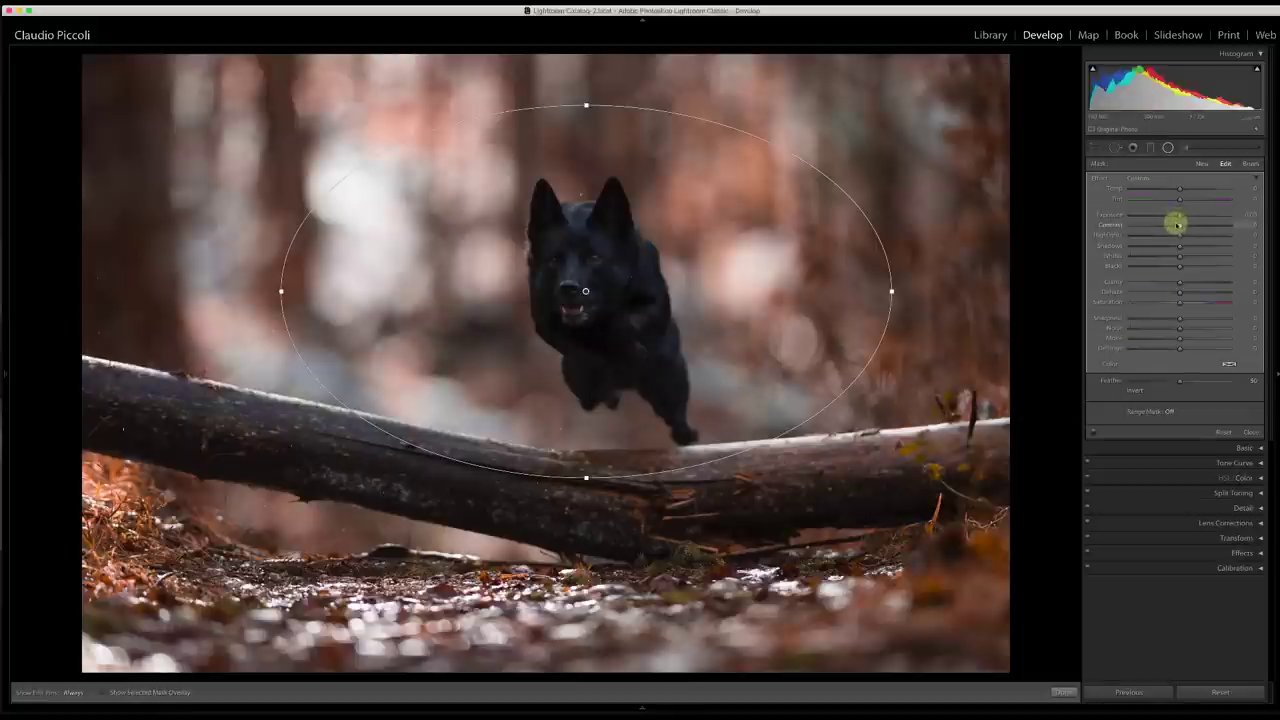
pyautogui.moveTo(1181, 216); pyautogui.dragTo(1189, 214)
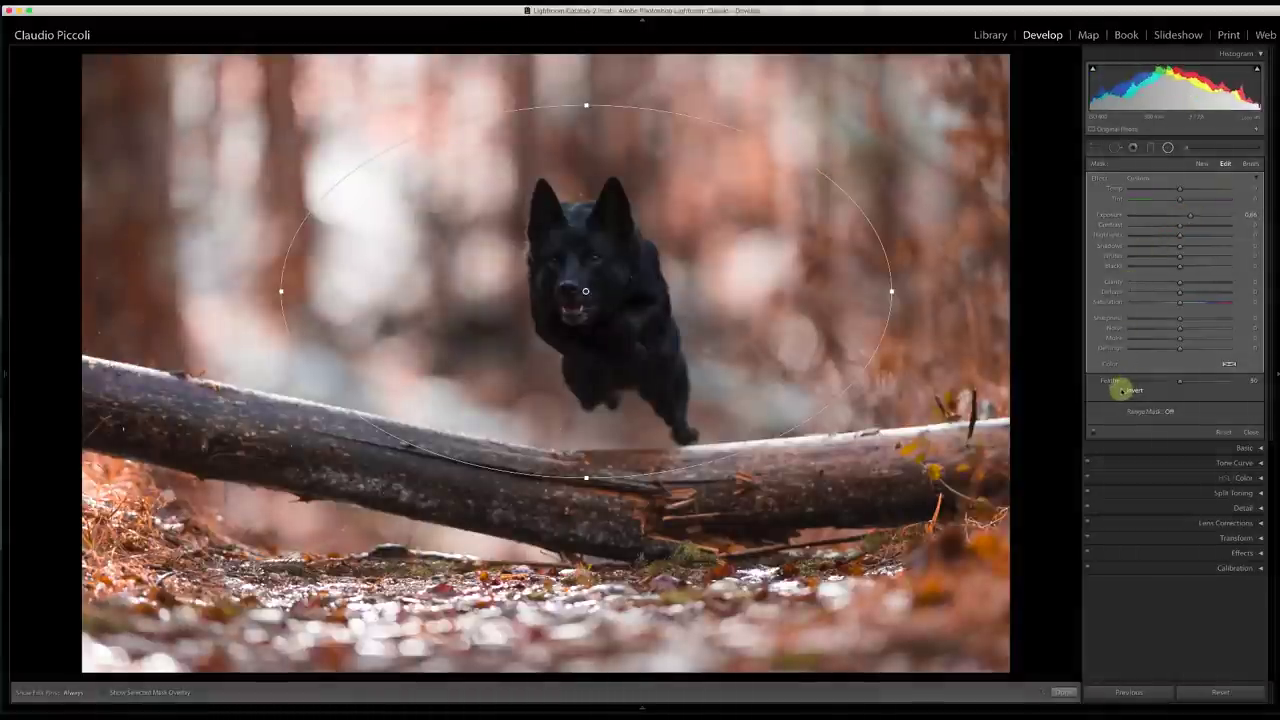
pyautogui.click(1121, 390)
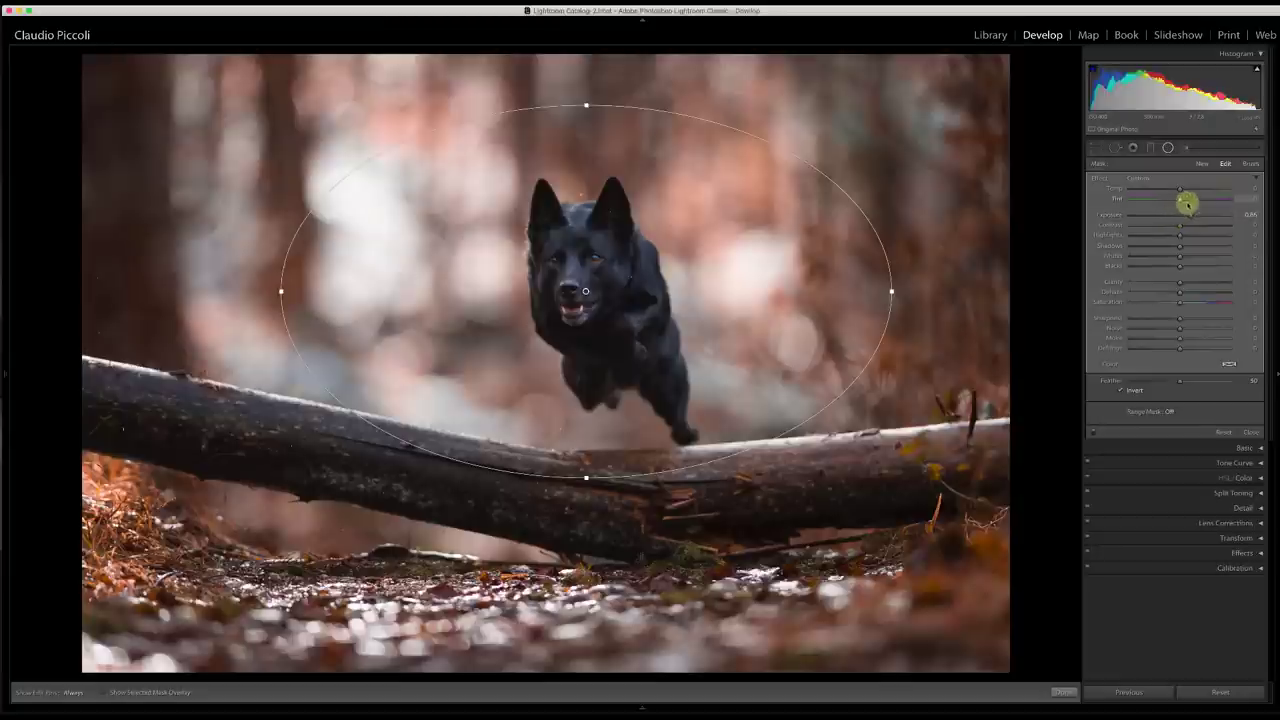
# Step: Set the radial filter around the dog to exposure 0.95, highlights 39 and dehaze −37
pyautogui.moveTo(1191, 216); pyautogui.dragTo(1192, 240)
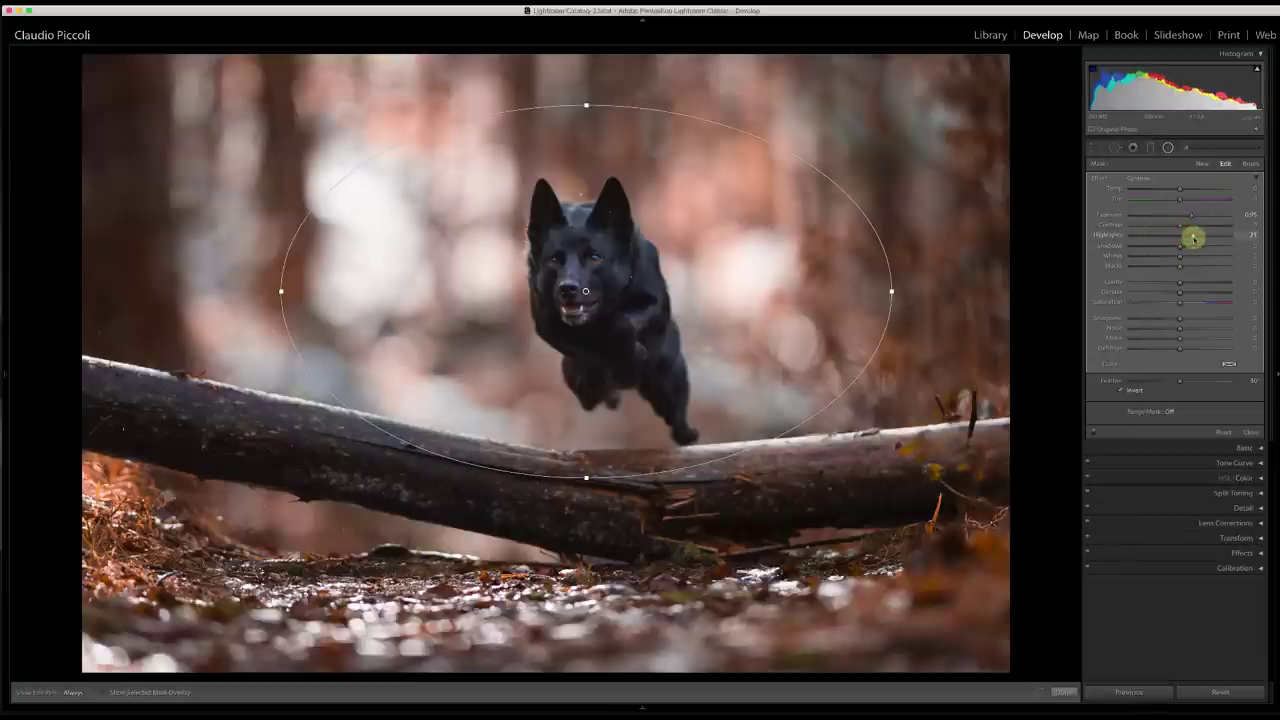
pyautogui.moveTo(1193, 237); pyautogui.dragTo(1192, 237)
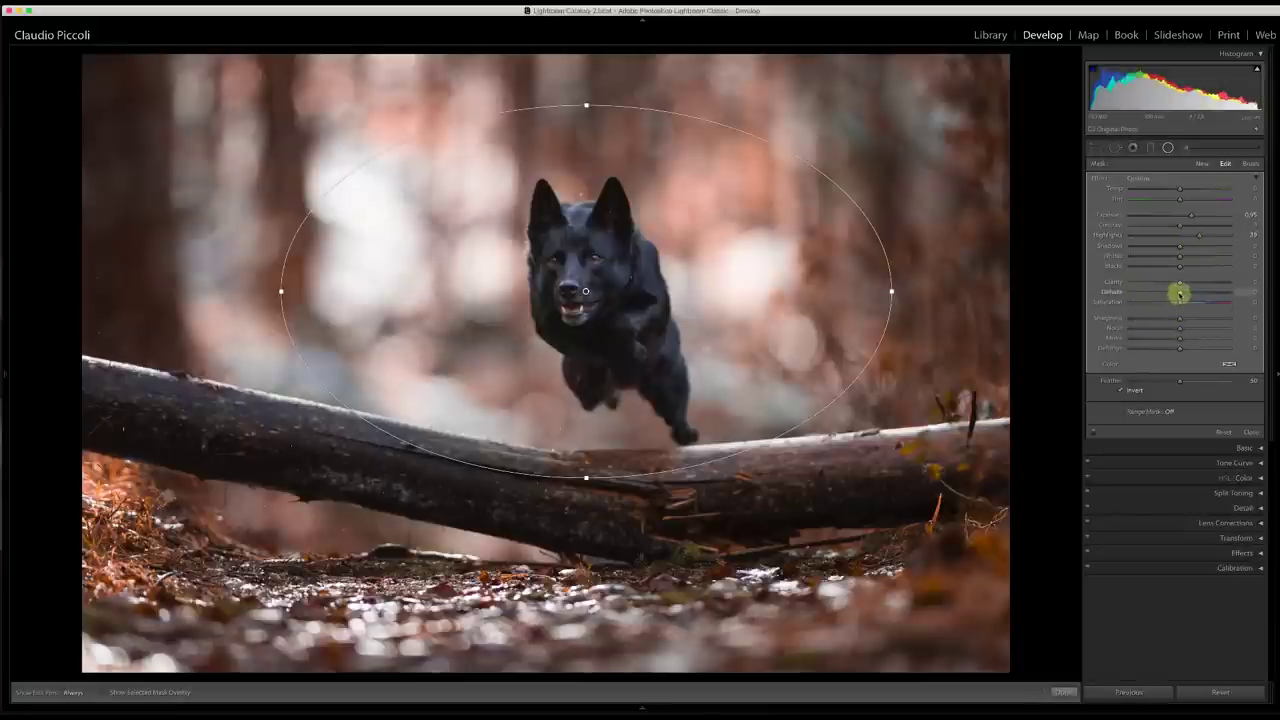
pyautogui.moveTo(1178, 292); pyautogui.dragTo(1175, 294)
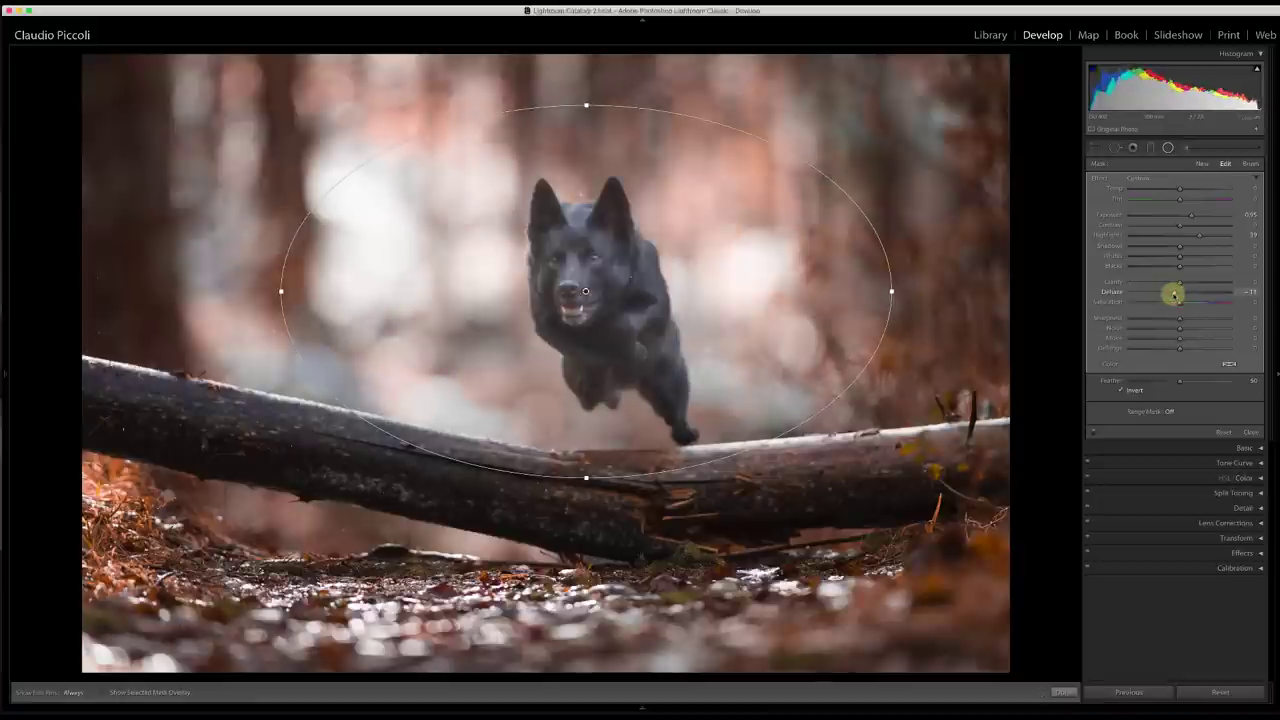
pyautogui.moveTo(1175, 294); pyautogui.dragTo(1162, 294)
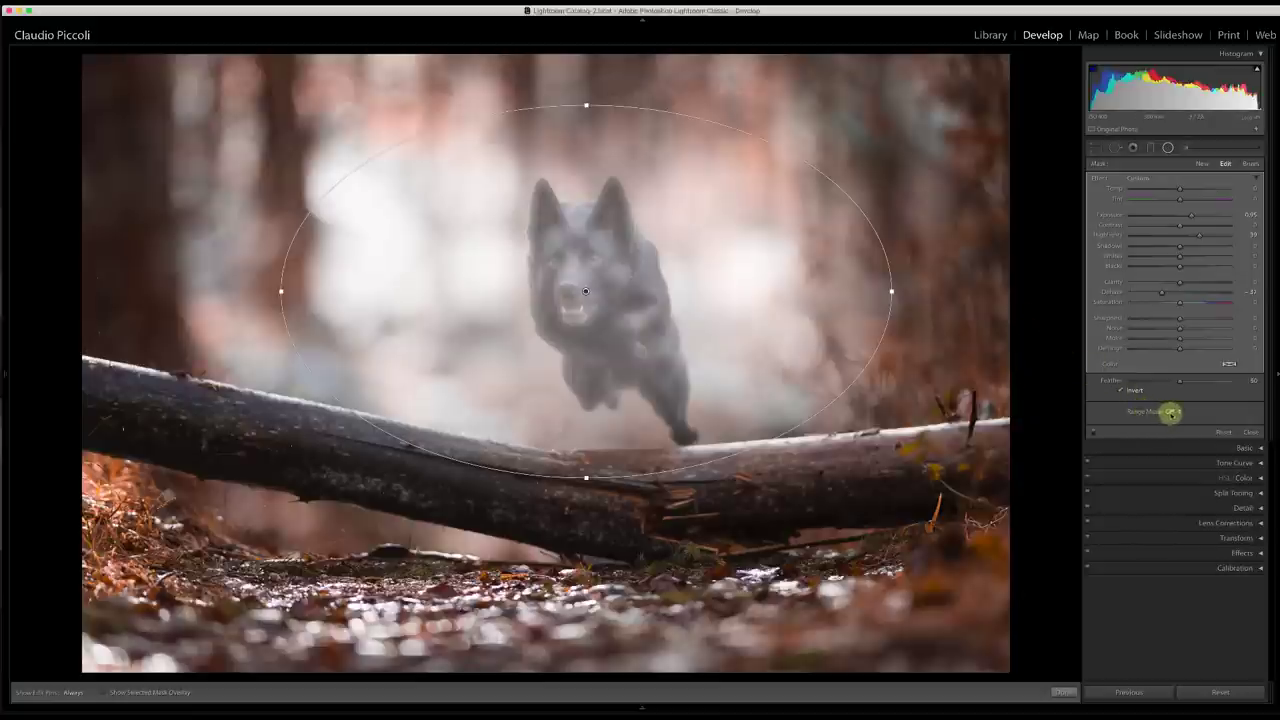
# Step: Add a luminance range mask of 7/100 to the radial filter and switch to brush editing of its mask
pyautogui.click(1171, 413)
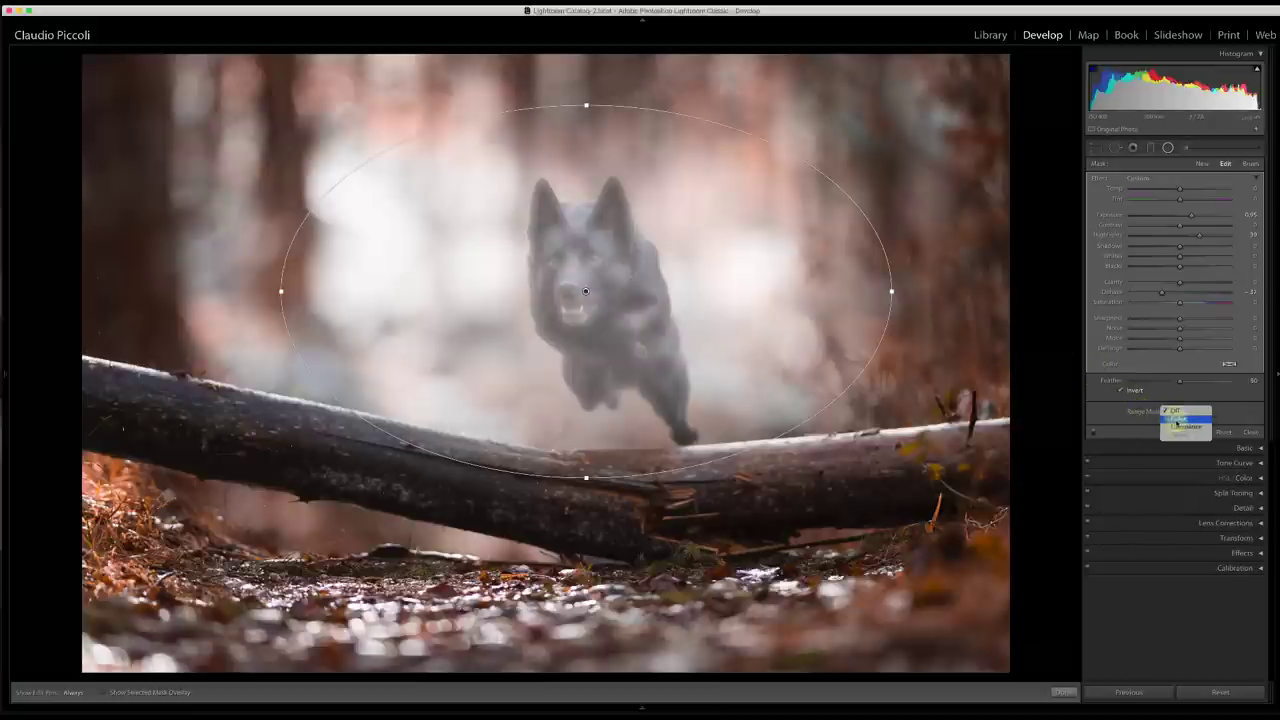
pyautogui.click(1182, 426)
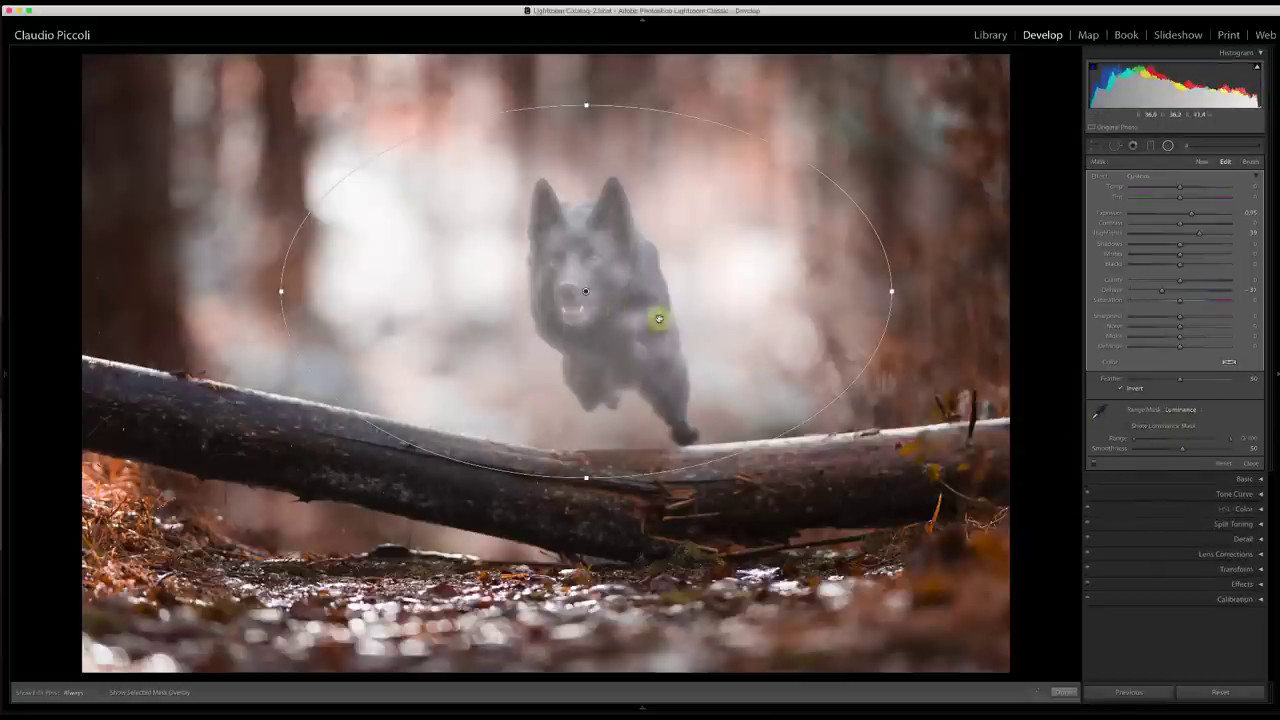
pyautogui.click(1134, 430)
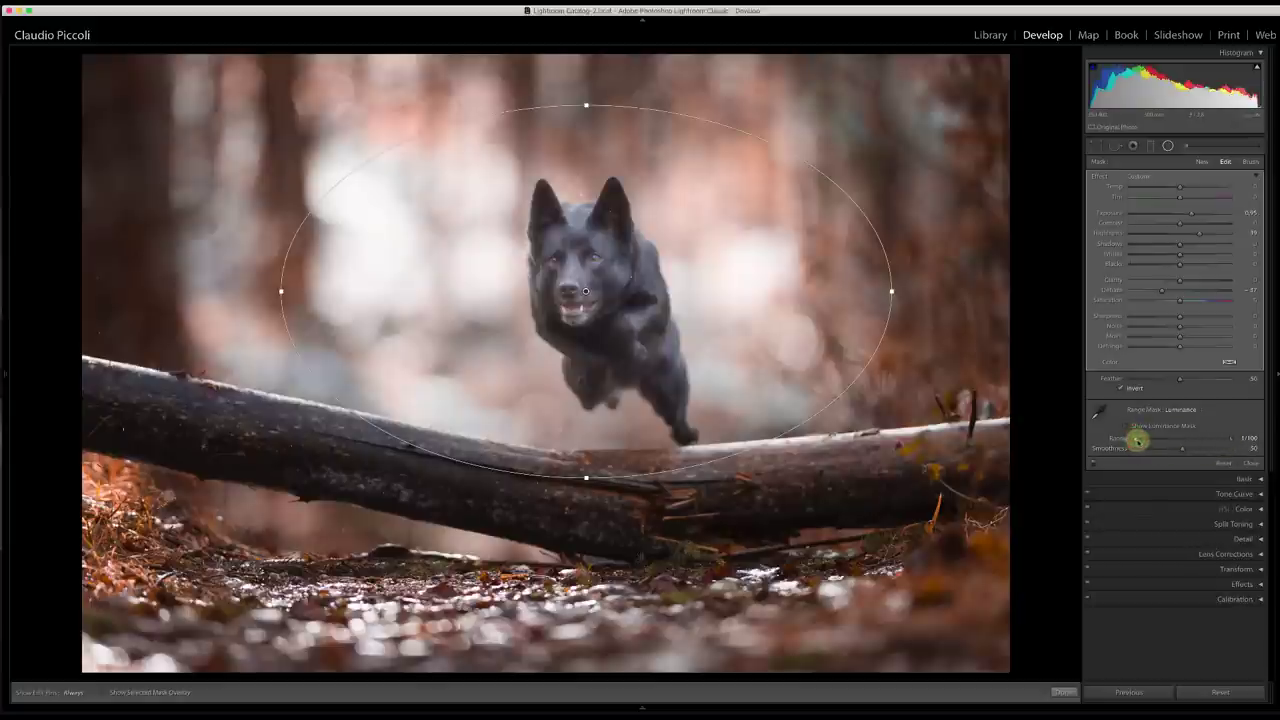
pyautogui.moveTo(1137, 440)
pyautogui.mouseDown()
pyautogui.moveTo(1163, 443)
pyautogui.moveTo(1141, 442)
pyautogui.mouseUp()
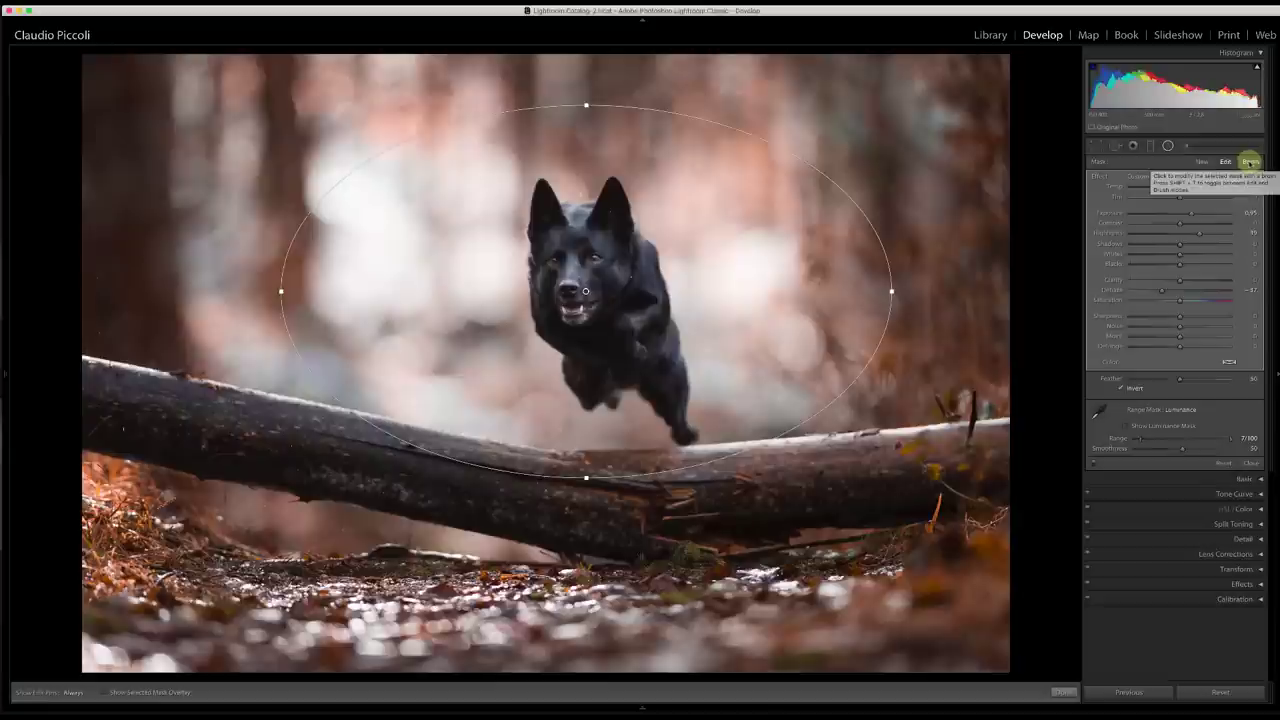
pyautogui.click(1249, 162)
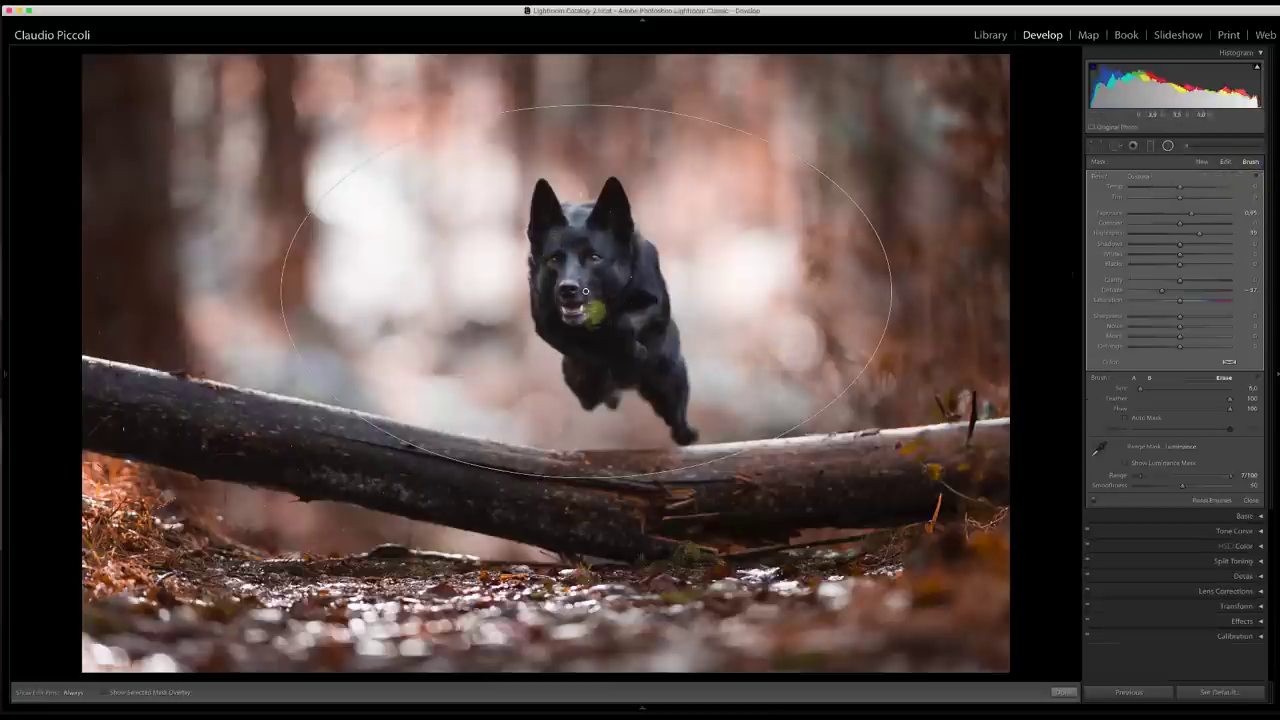
pyautogui.press('alt')
pyautogui.press('h')
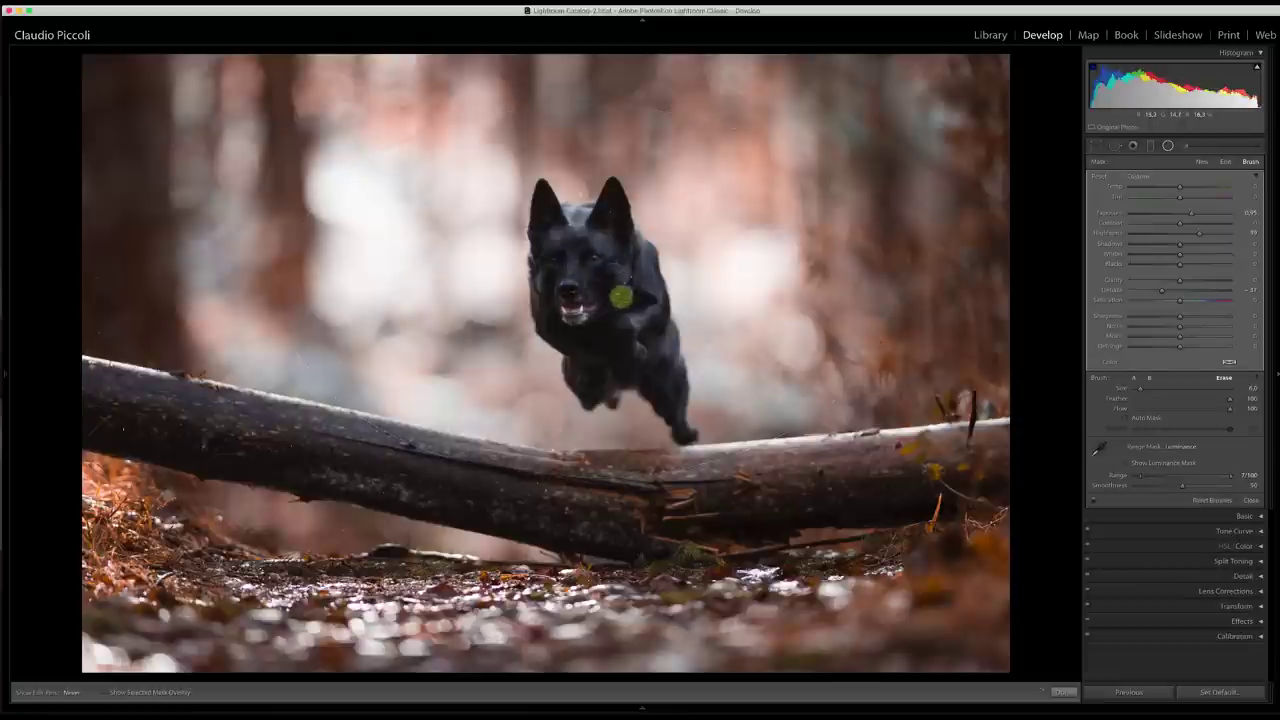
pyautogui.press('h')
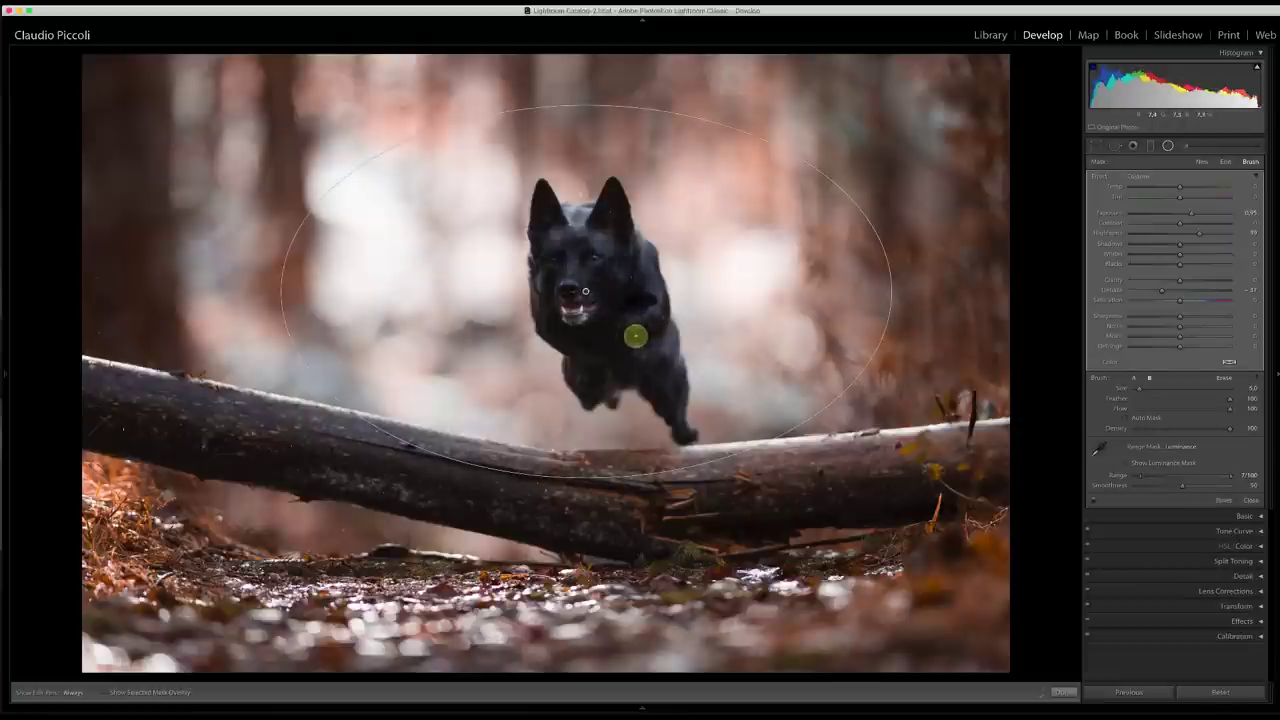
pyautogui.press('super+z')
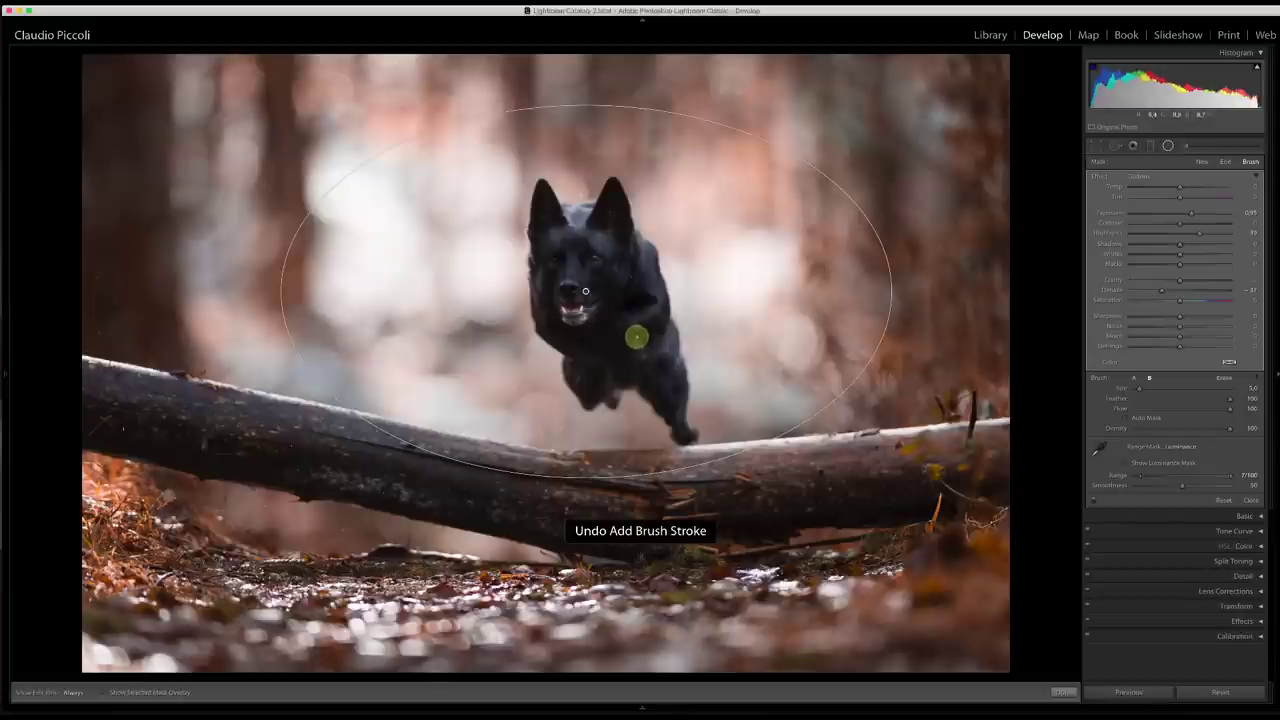
pyautogui.press('super+z')
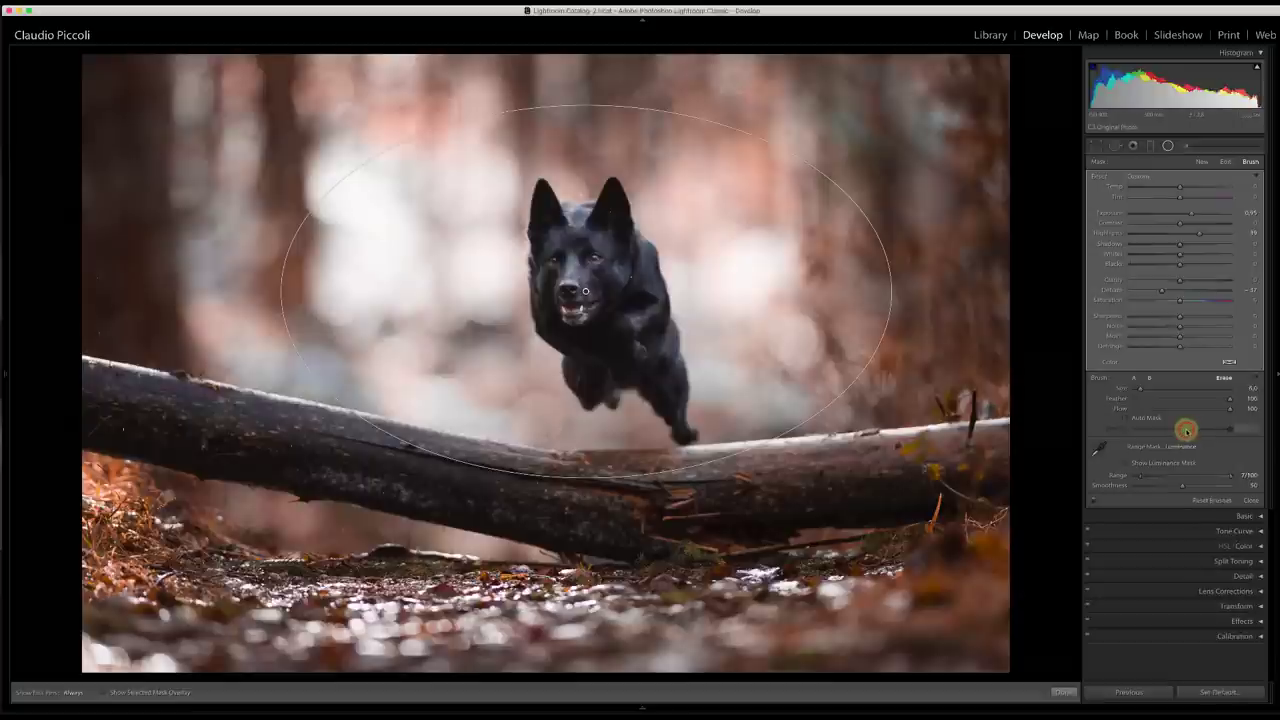
# Step: Lower the erase brush's flow to about 53 and erase the filter's haze from the dog's head and body
pyautogui.moveTo(1228, 408); pyautogui.dragTo(1197, 410)
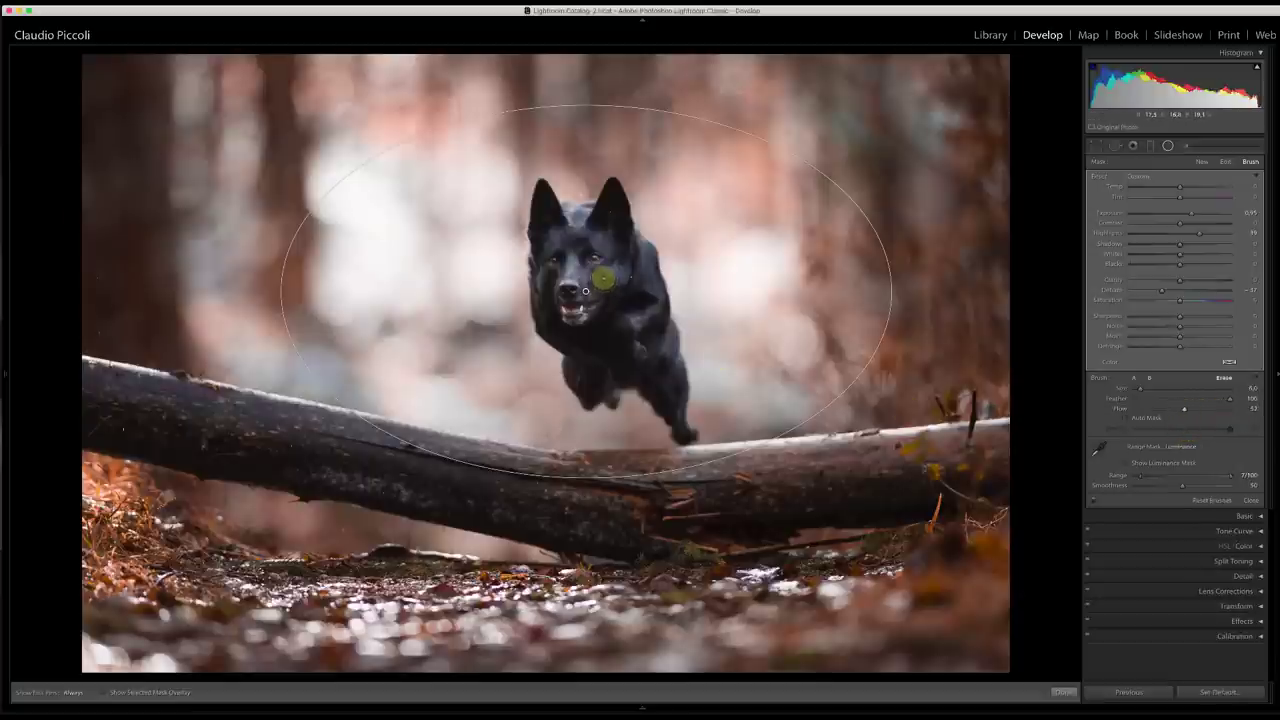
pyautogui.click(586, 291)
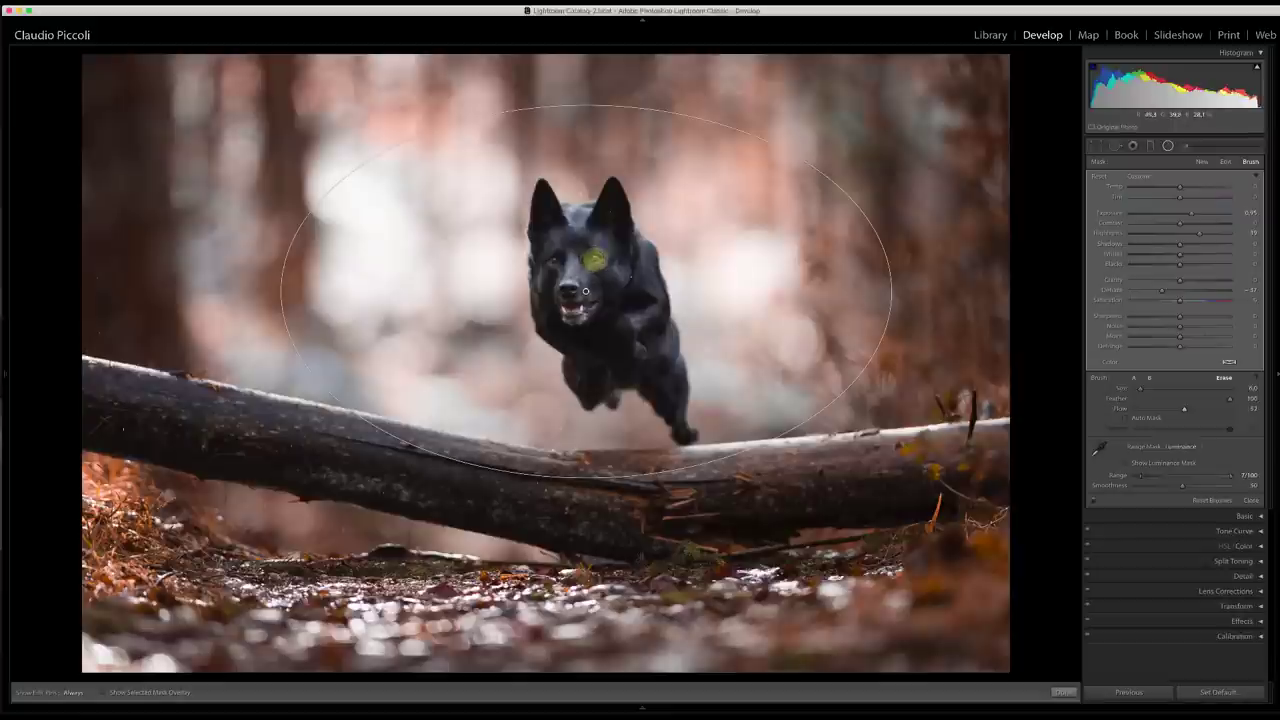
pyautogui.press('h')
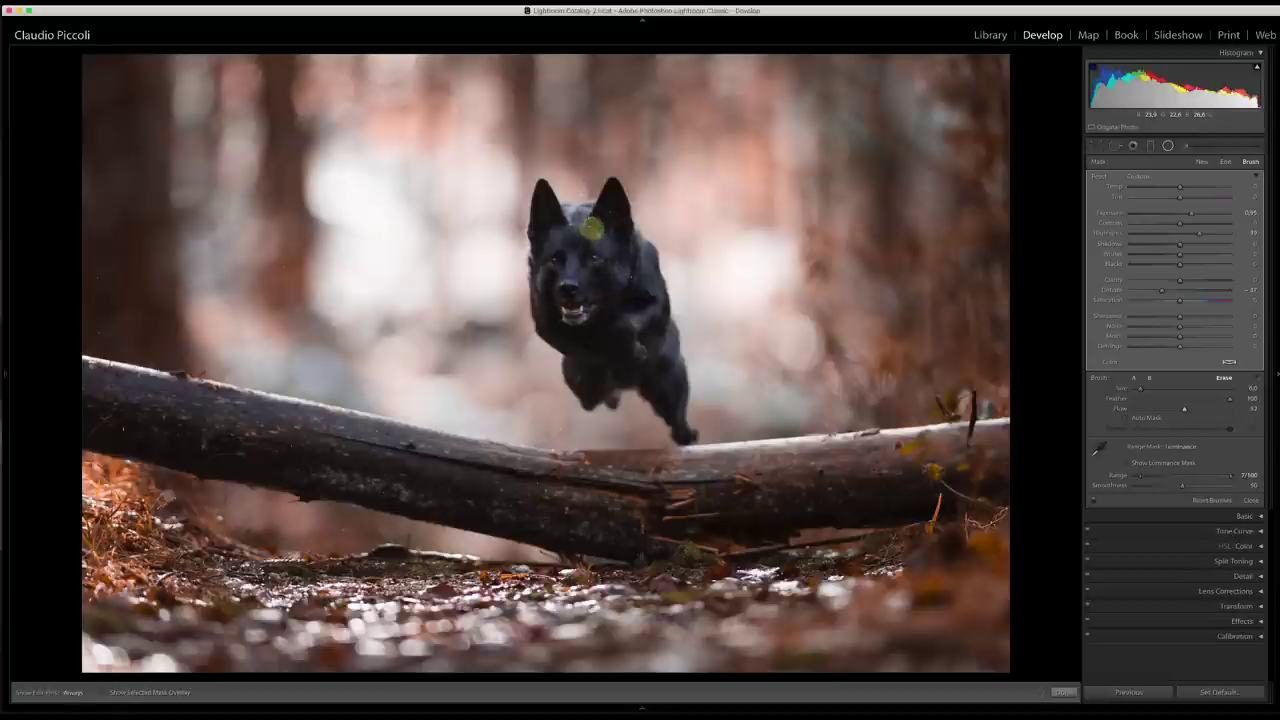
pyautogui.press('h')
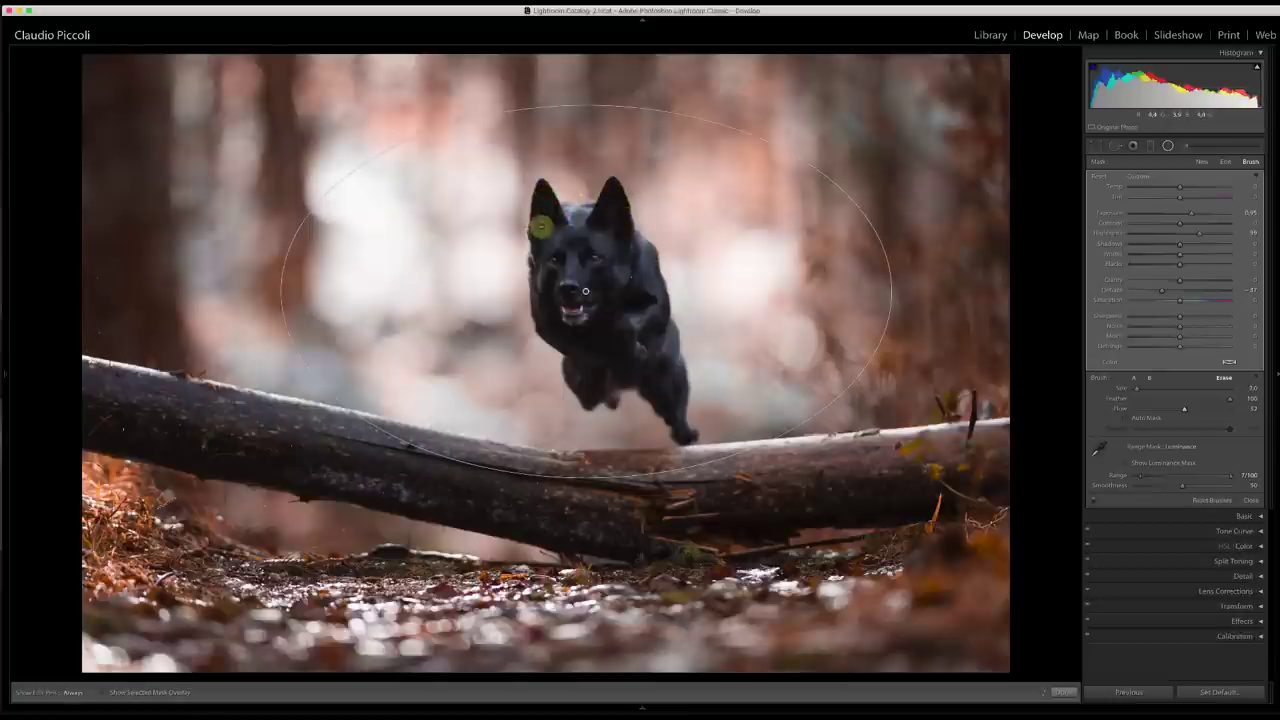
pyautogui.press('h')
pyautogui.press('h')
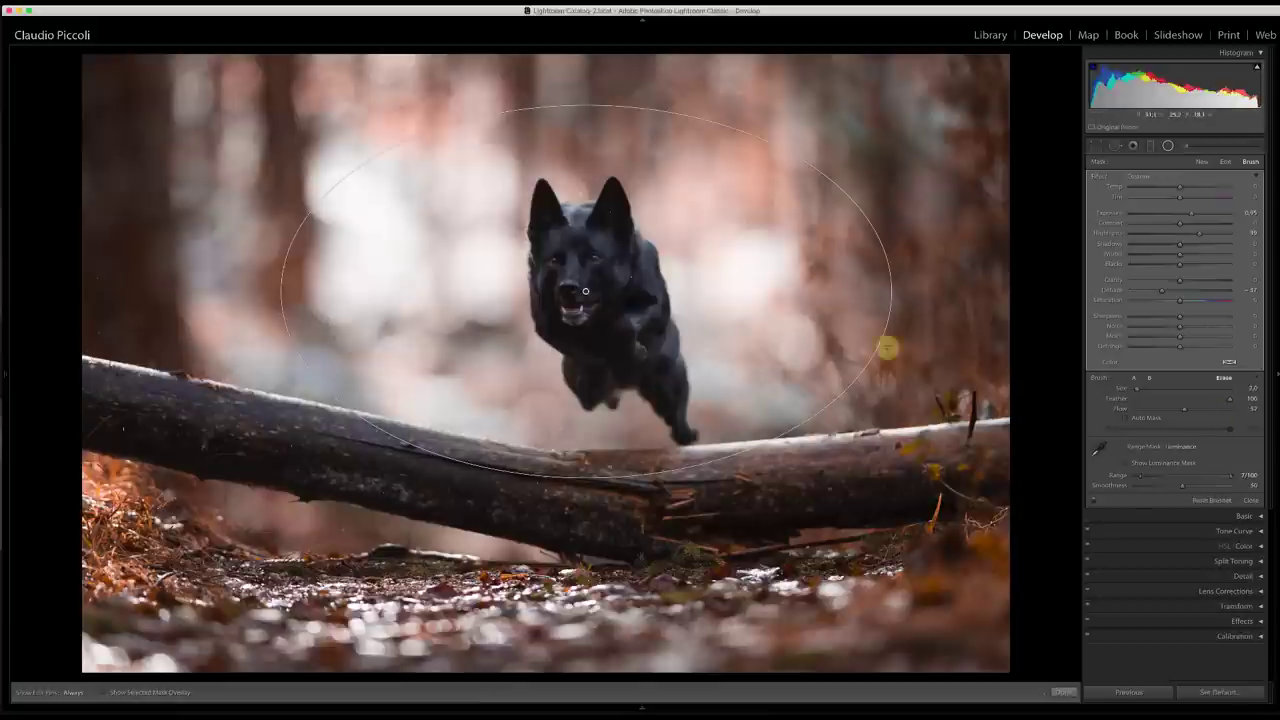
# Step: Set the erase brush's flow to 100 and erase the remaining haze from the dog's head and chest
pyautogui.moveTo(1194, 406); pyautogui.dragTo(1232, 408)
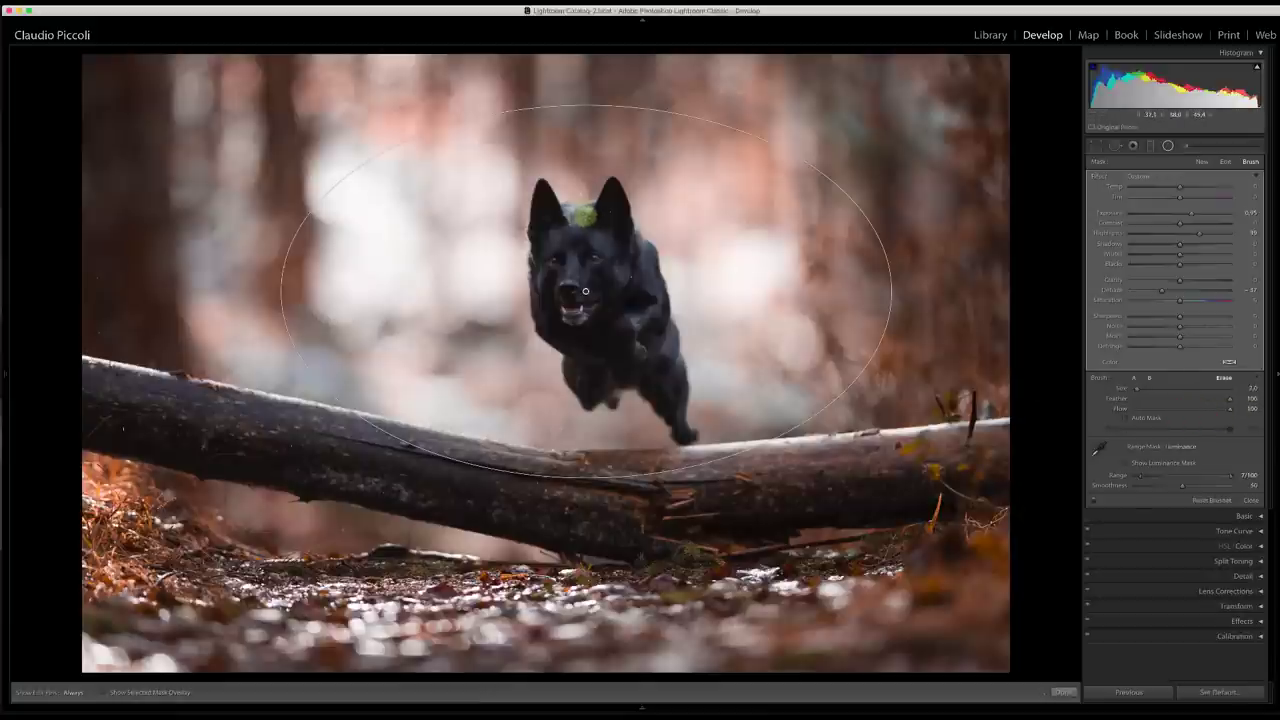
pyautogui.press('h')
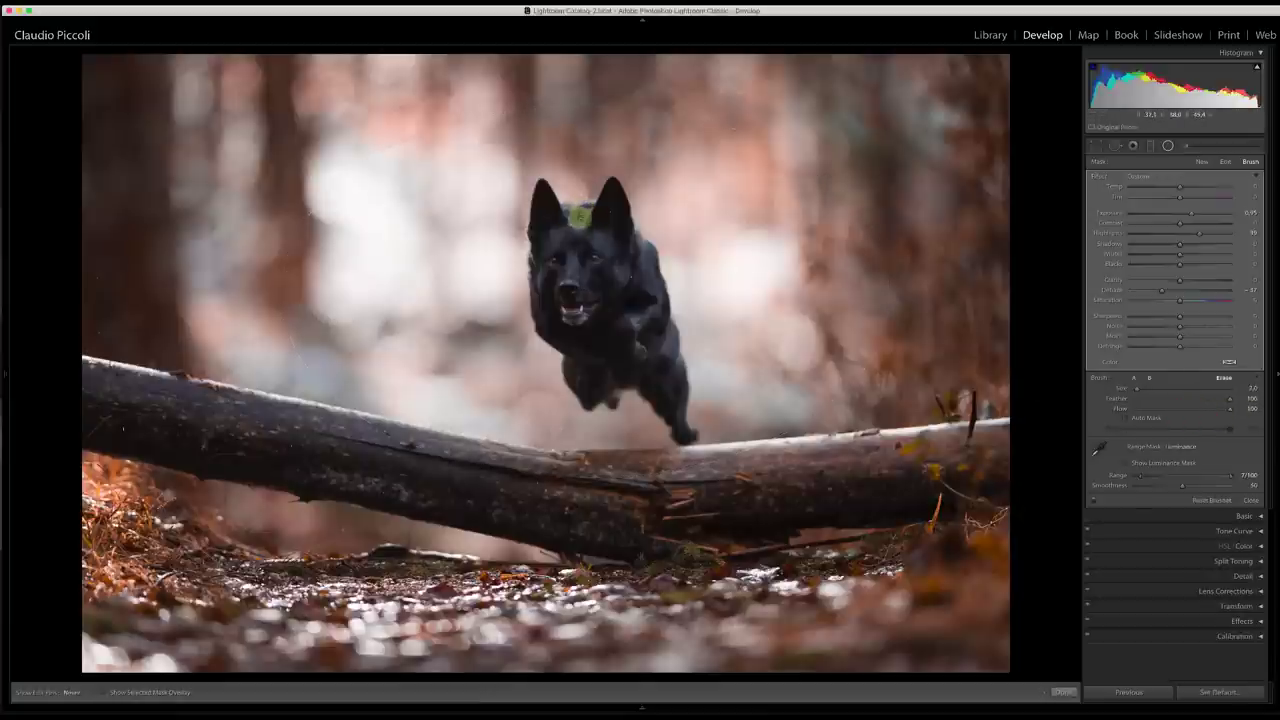
pyautogui.press('h')
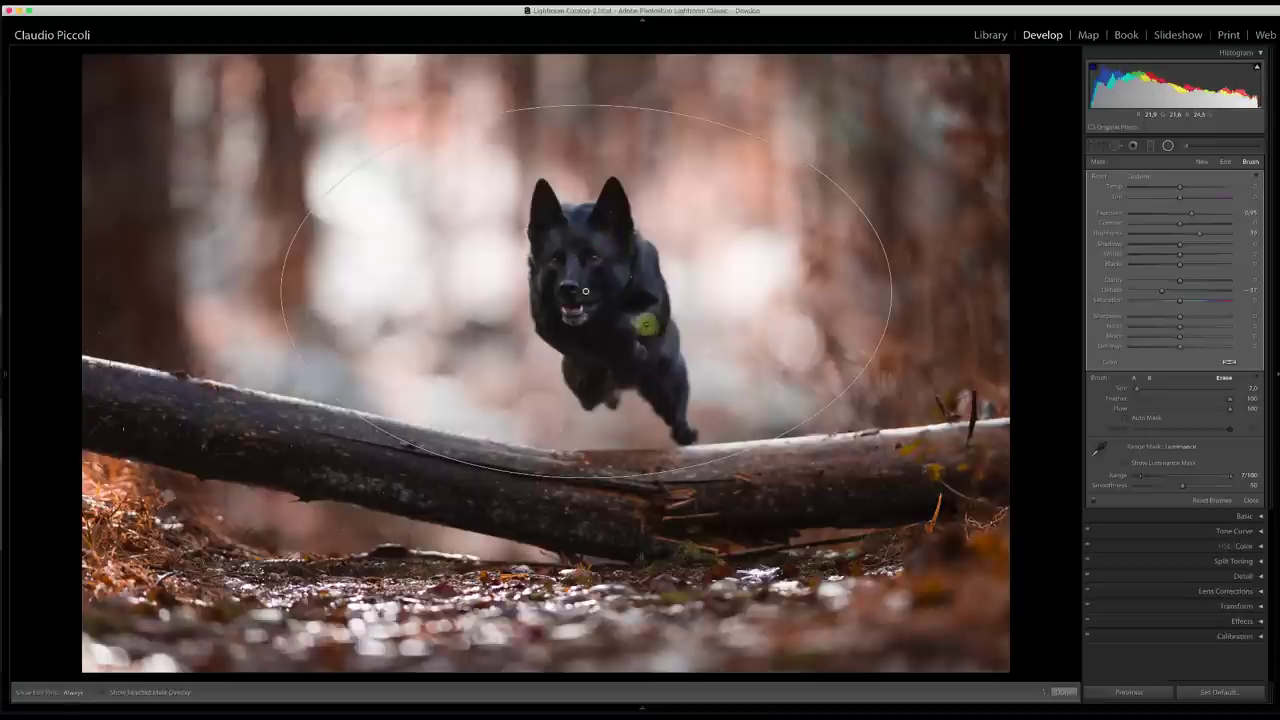
pyautogui.click(645, 318)
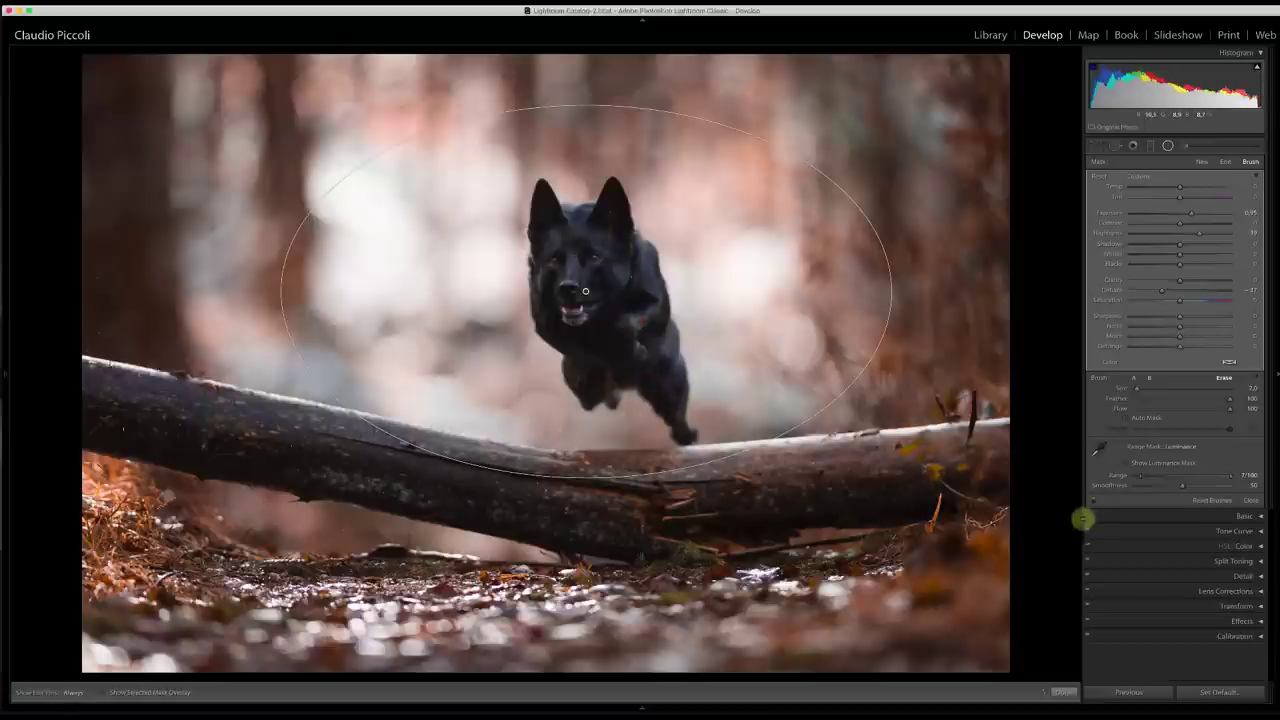
pyautogui.press('alt')
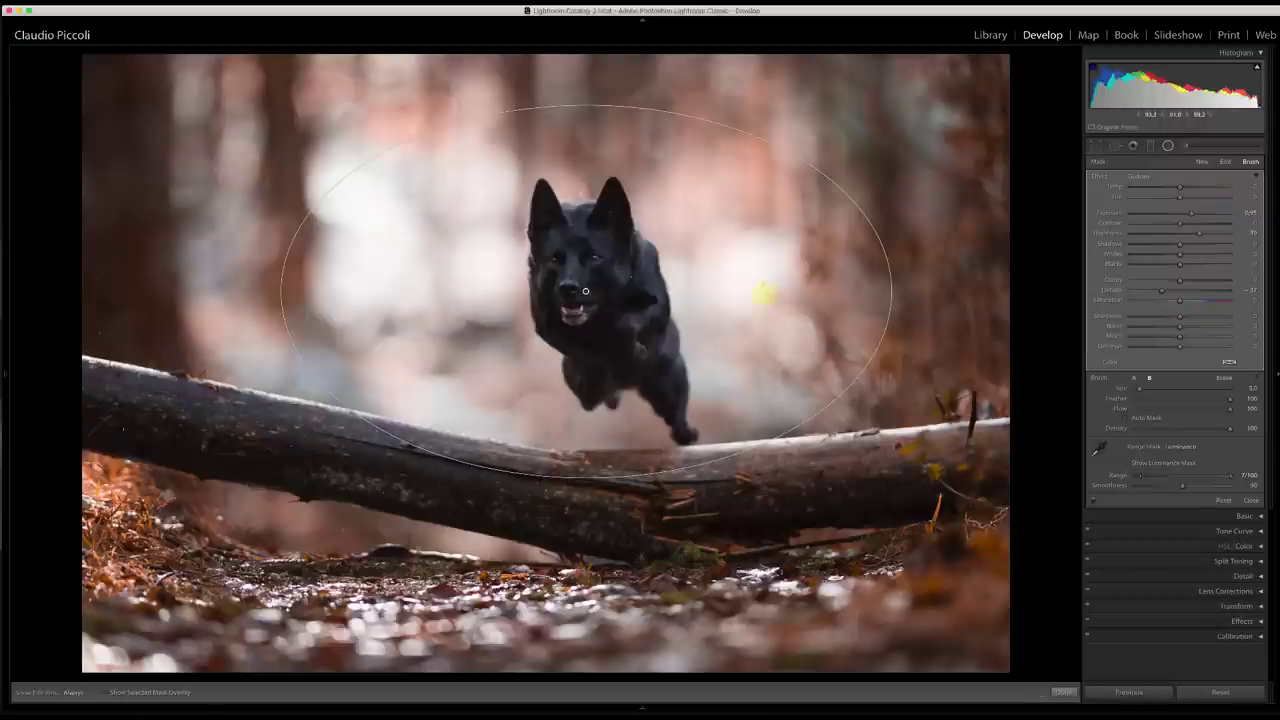
# Step: Start a new radial filter and draw a wider ellipse around the dog, spanning most of the photo's width
pyautogui.click(1202, 163)
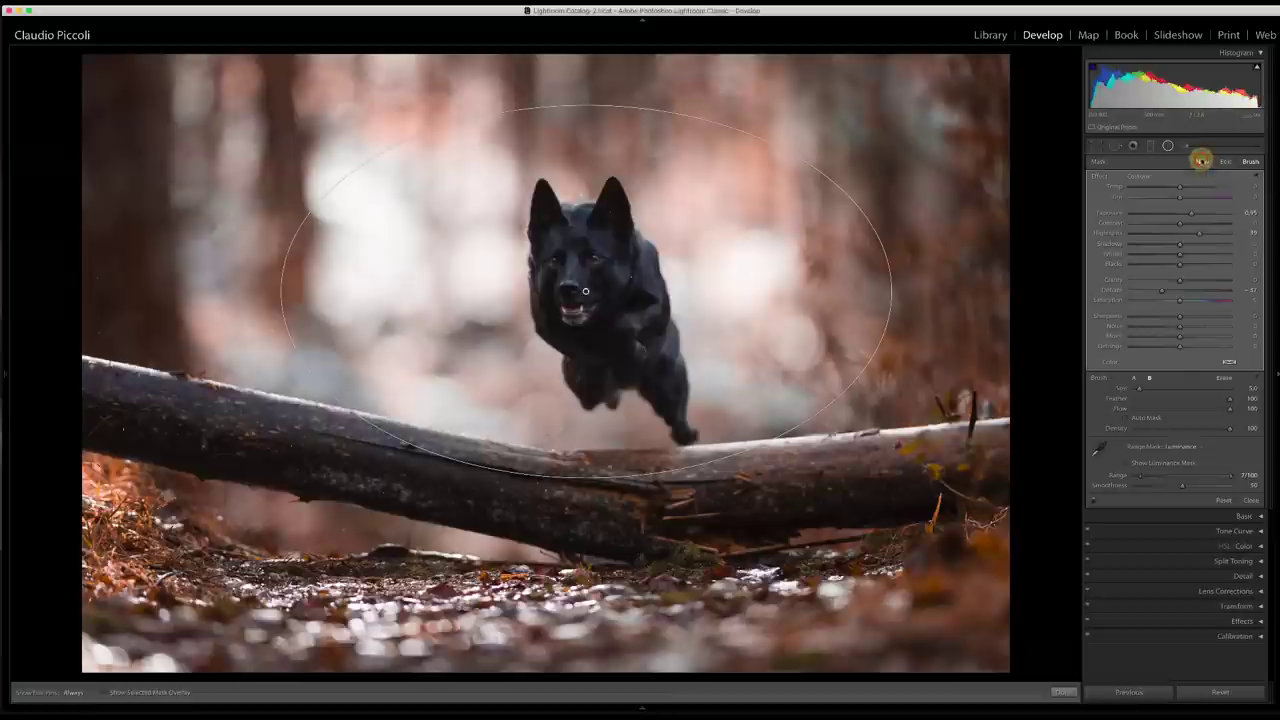
pyautogui.click(1202, 162)
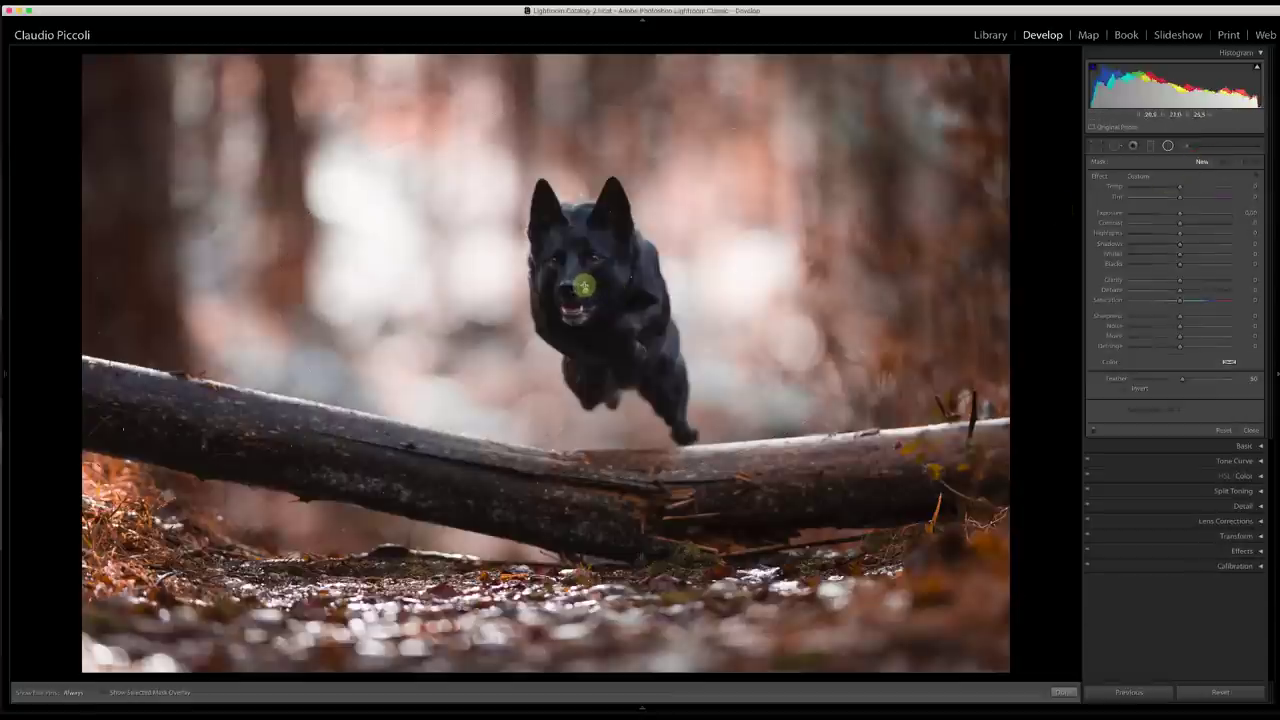
pyautogui.moveTo(576, 291); pyautogui.dragTo(160, 97)
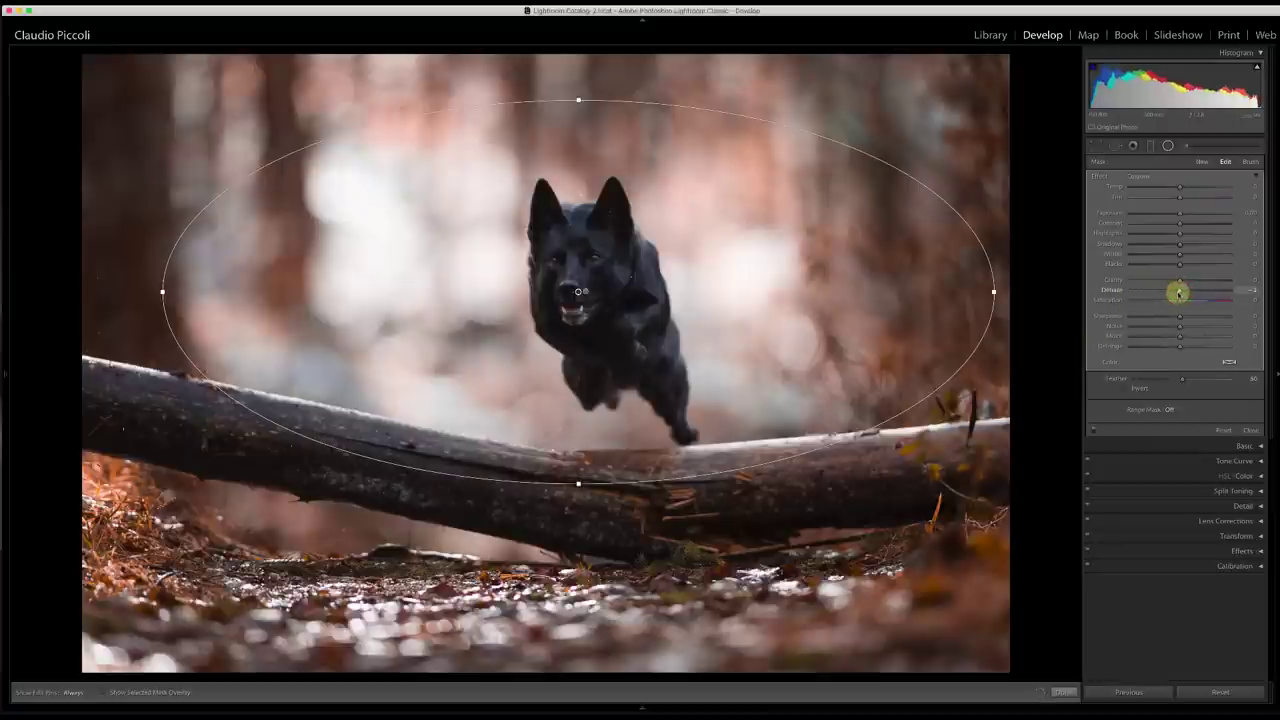
# Step: Invert the wide radial filter's mask and lower its Dehaze to about -17
pyautogui.moveTo(1179, 292); pyautogui.dragTo(1175, 293)
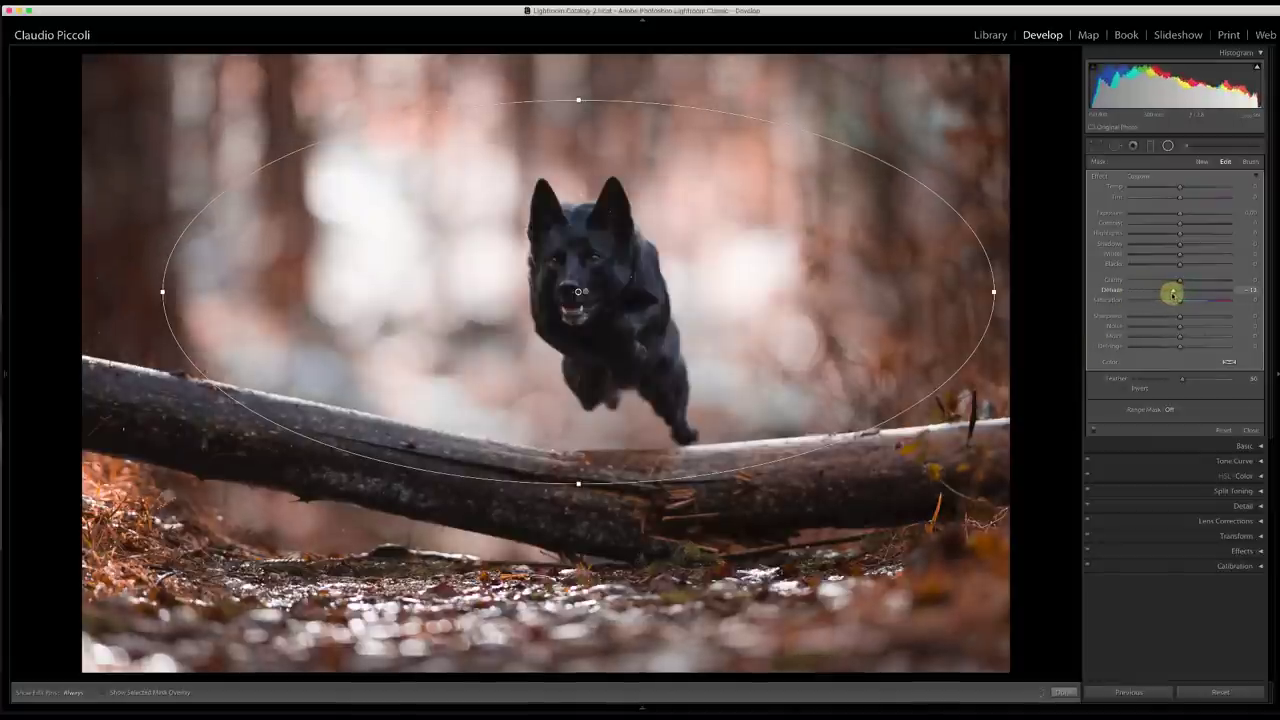
pyautogui.moveTo(1171, 293); pyautogui.dragTo(1166, 290)
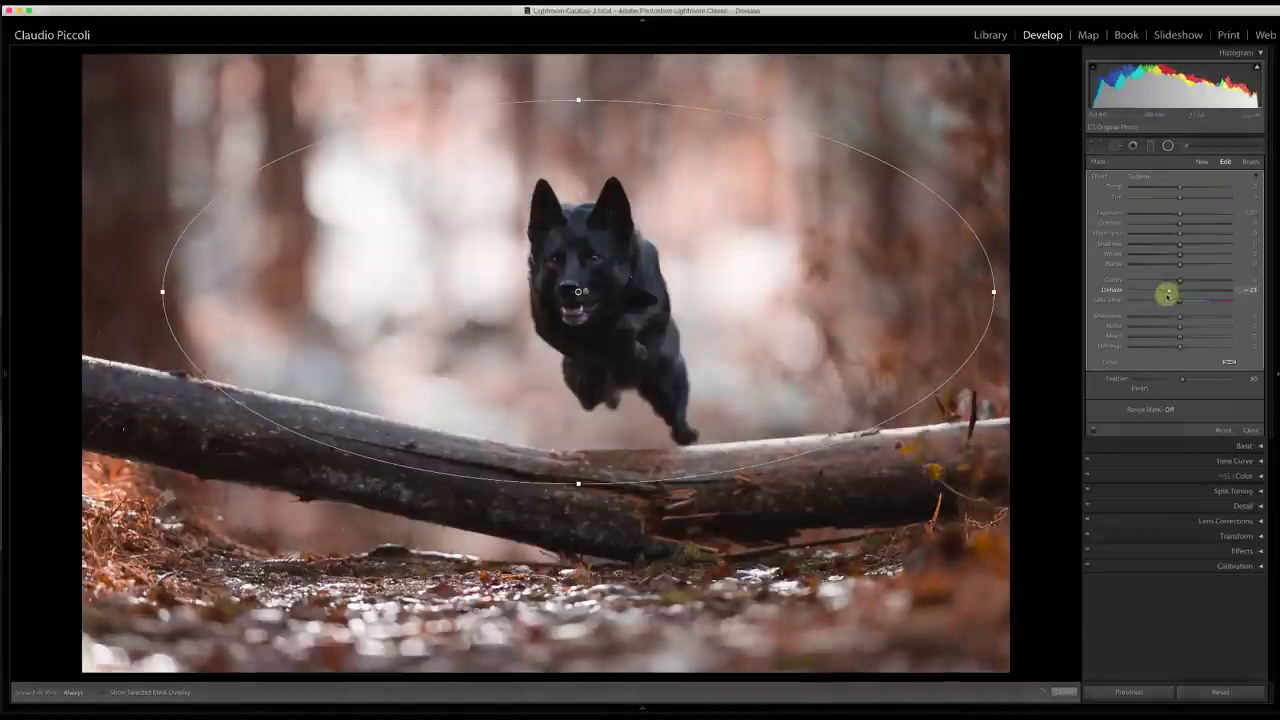
pyautogui.click(1126, 387)
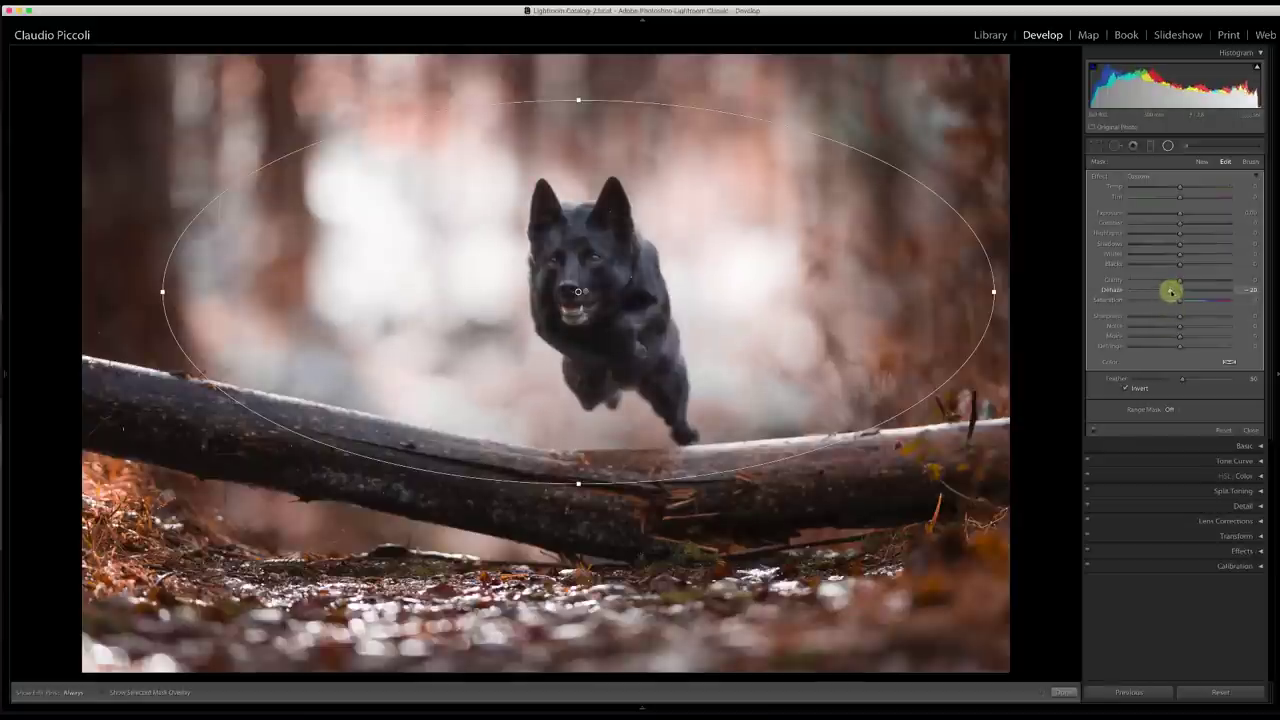
pyautogui.moveTo(1171, 291); pyautogui.dragTo(1172, 291)
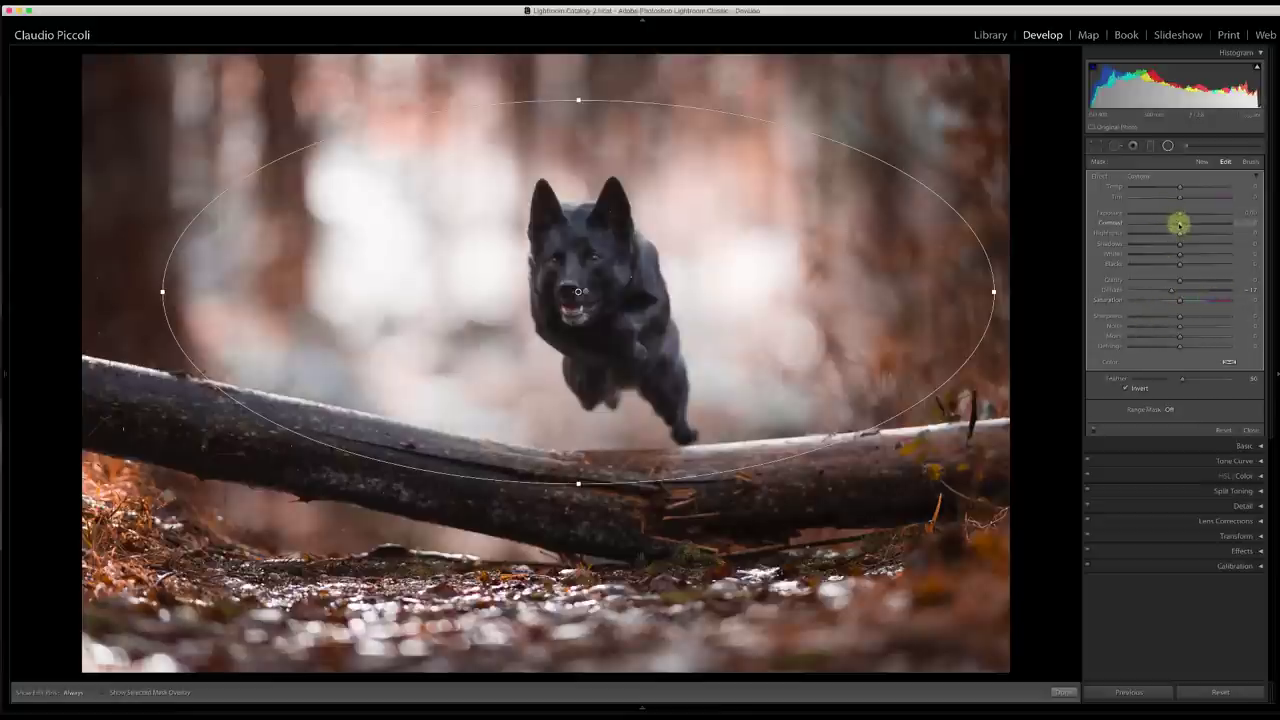
# Step: Lower the radial filter's Contrast to about -61 and add a luminance range mask of about 5/100
pyautogui.moveTo(1179, 224); pyautogui.dragTo(1177, 224)
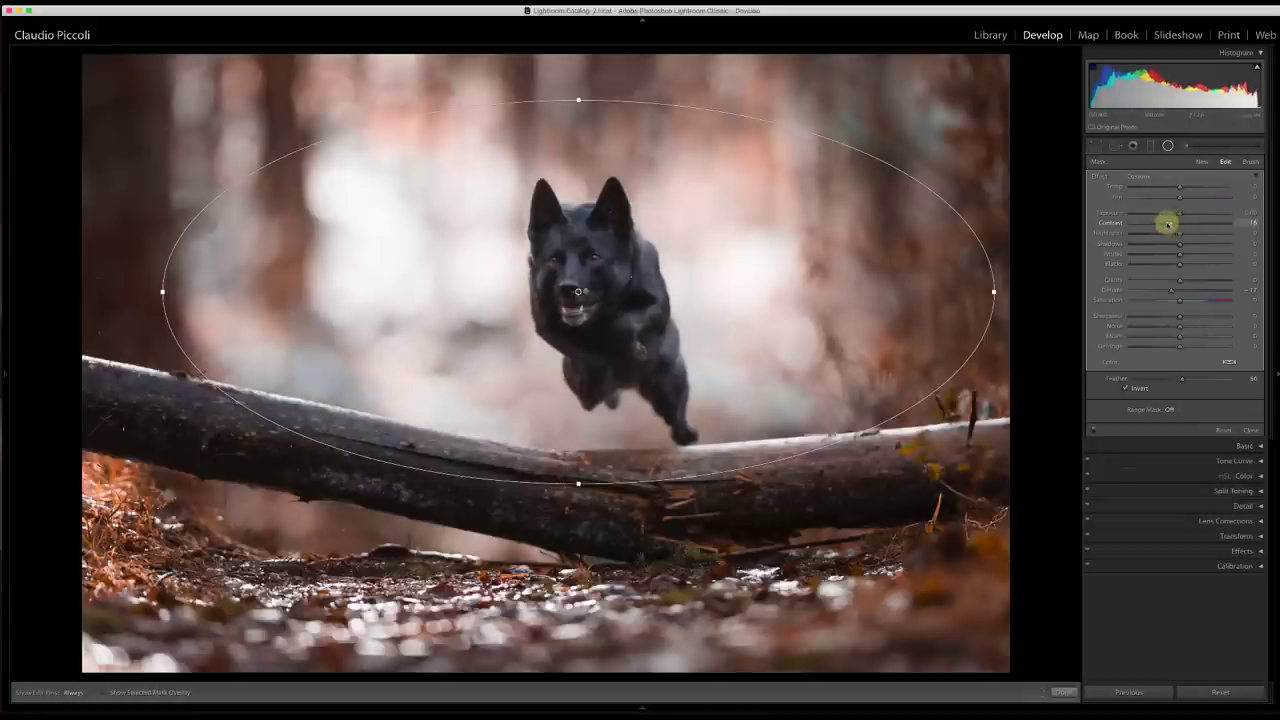
pyautogui.moveTo(1168, 224); pyautogui.dragTo(1157, 224)
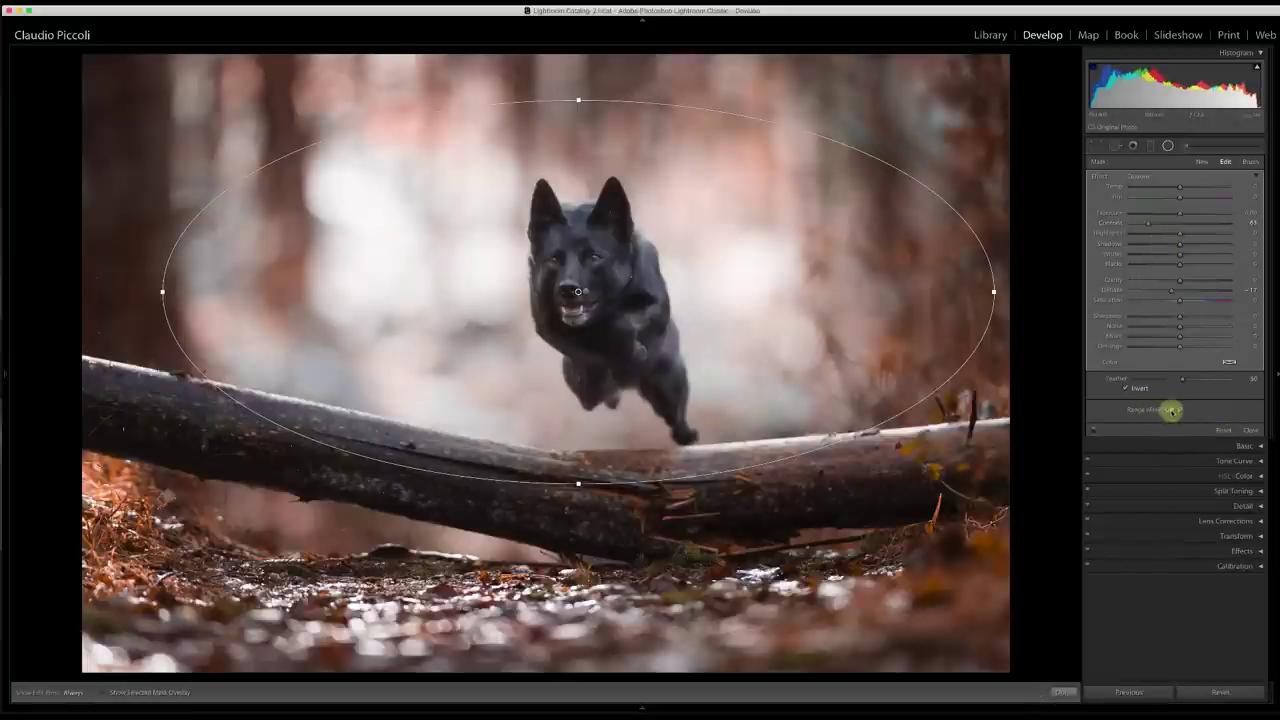
pyautogui.click(1172, 410)
pyautogui.click(1128, 398)
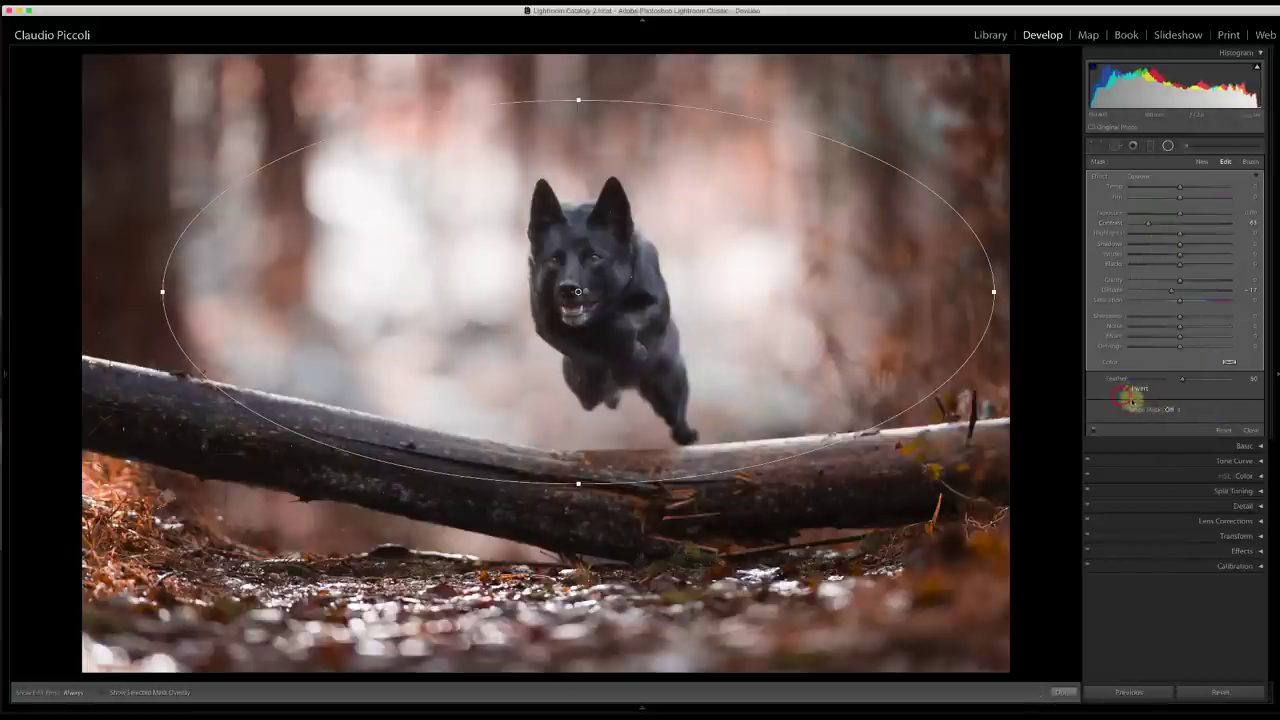
pyautogui.click(1172, 410)
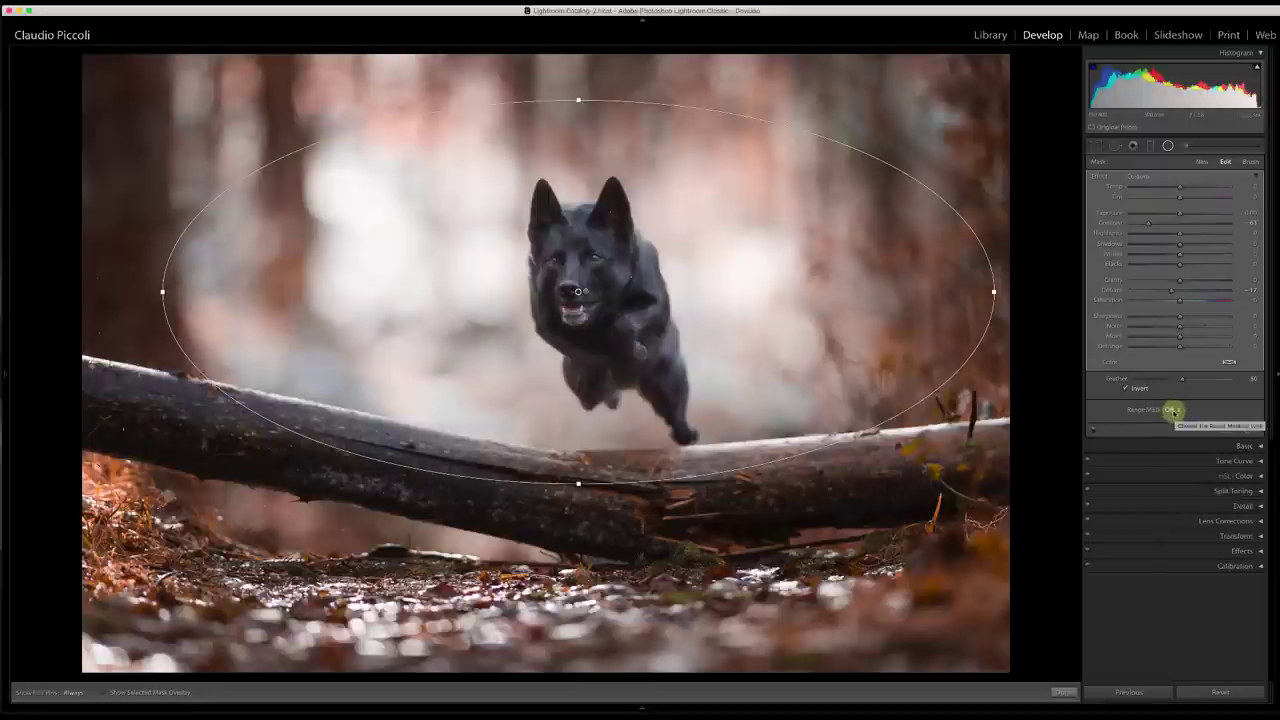
pyautogui.click(1176, 425)
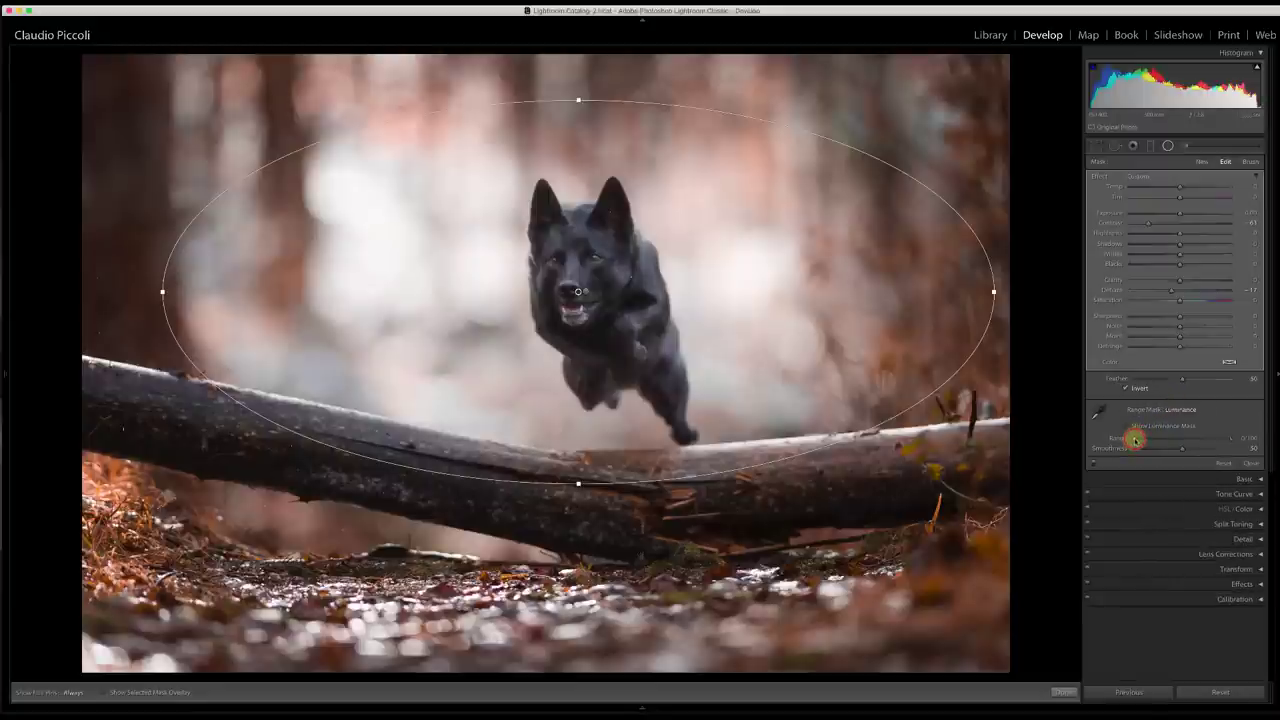
pyautogui.moveTo(1134, 438); pyautogui.dragTo(1138, 440)
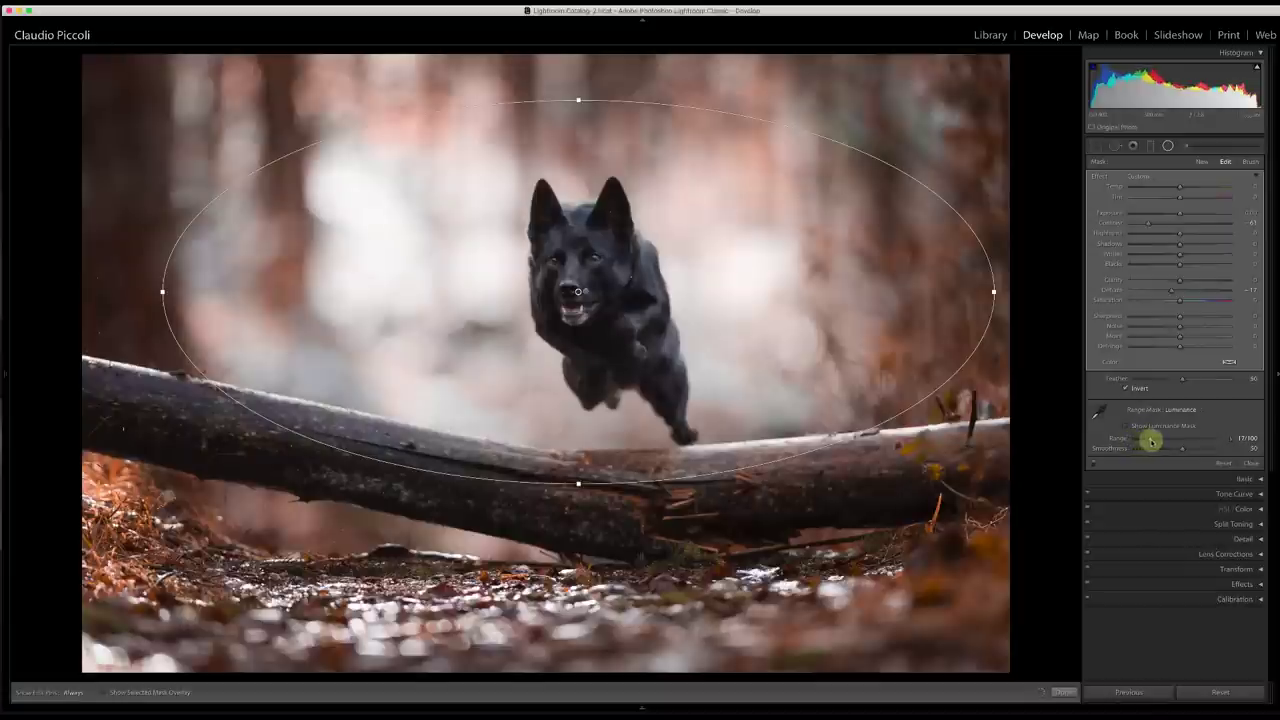
pyautogui.moveTo(1151, 441); pyautogui.dragTo(1157, 441)
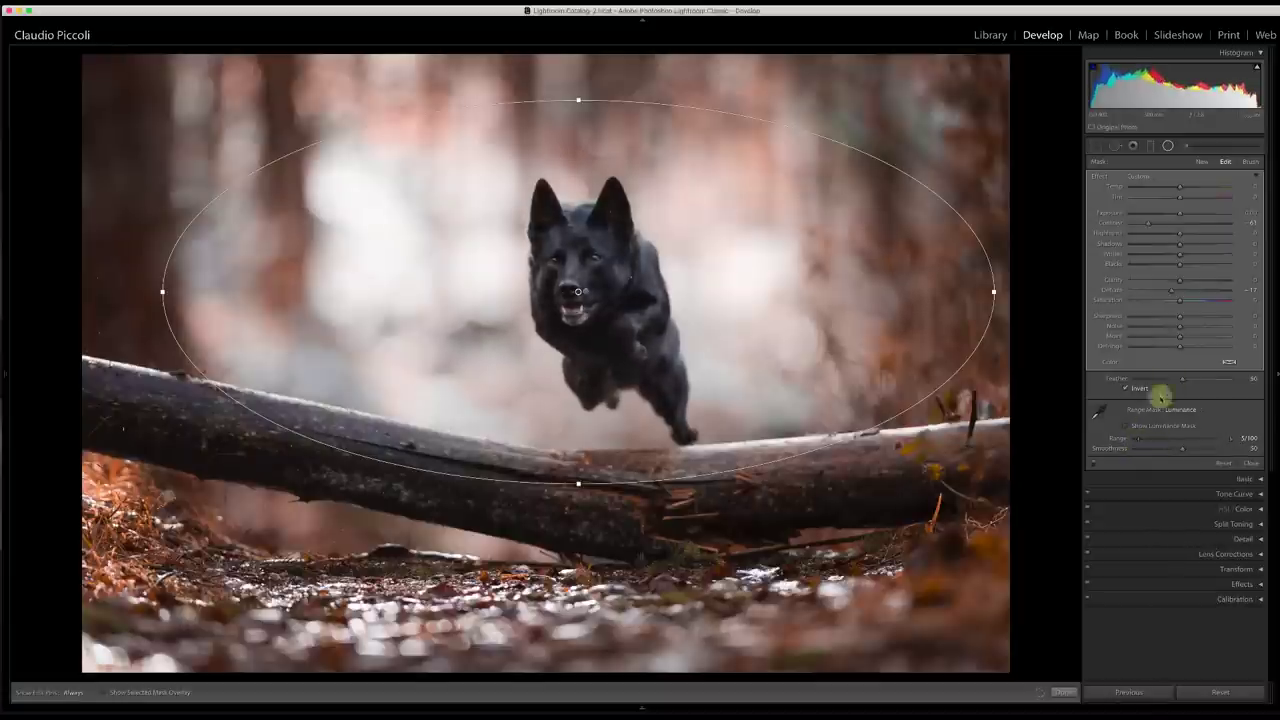
# Step: Erase the filter's haze from the dog's head, chest and body with the mask's erase brush at flow 100, and finish the filter
pyautogui.click(1250, 162)
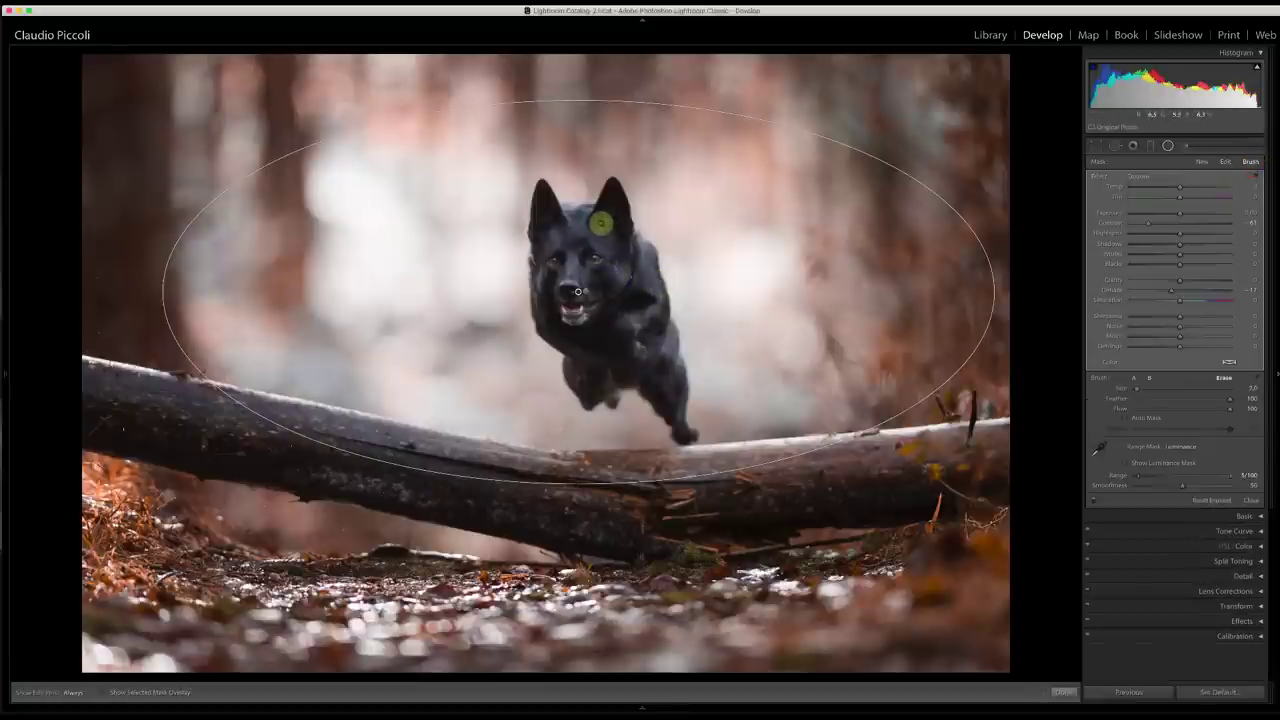
pyautogui.press('h')
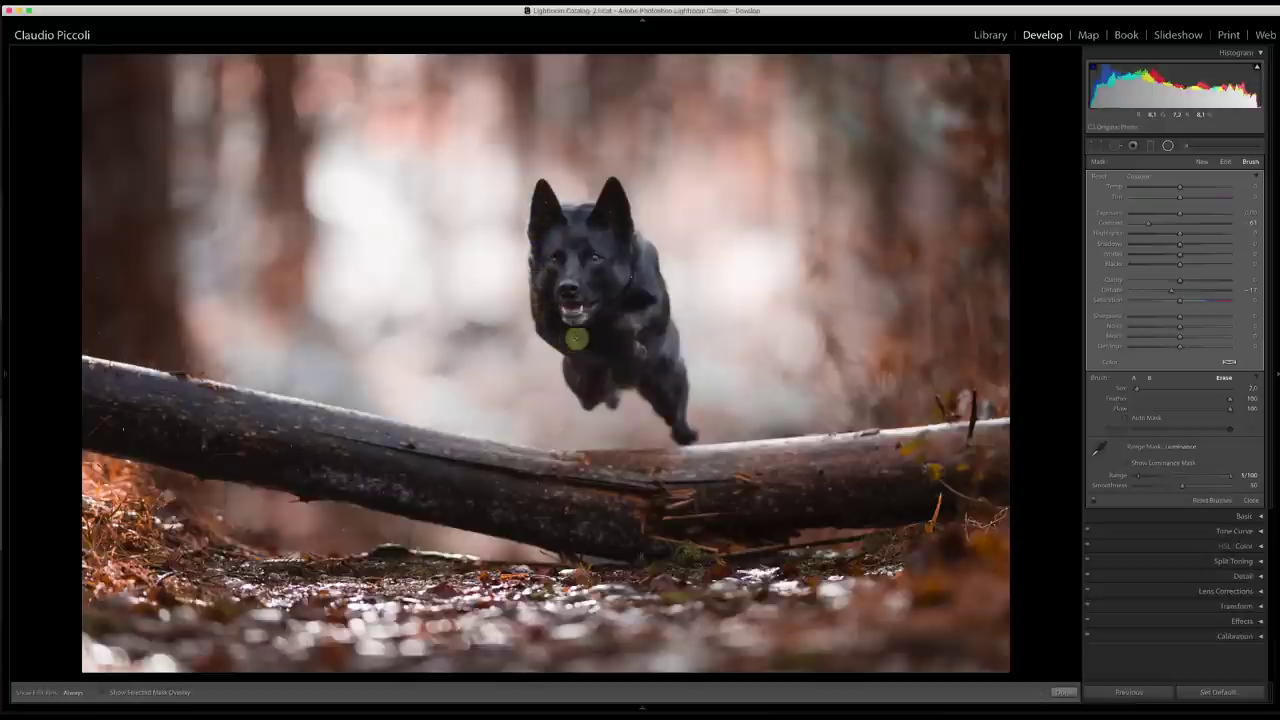
pyautogui.press('h')
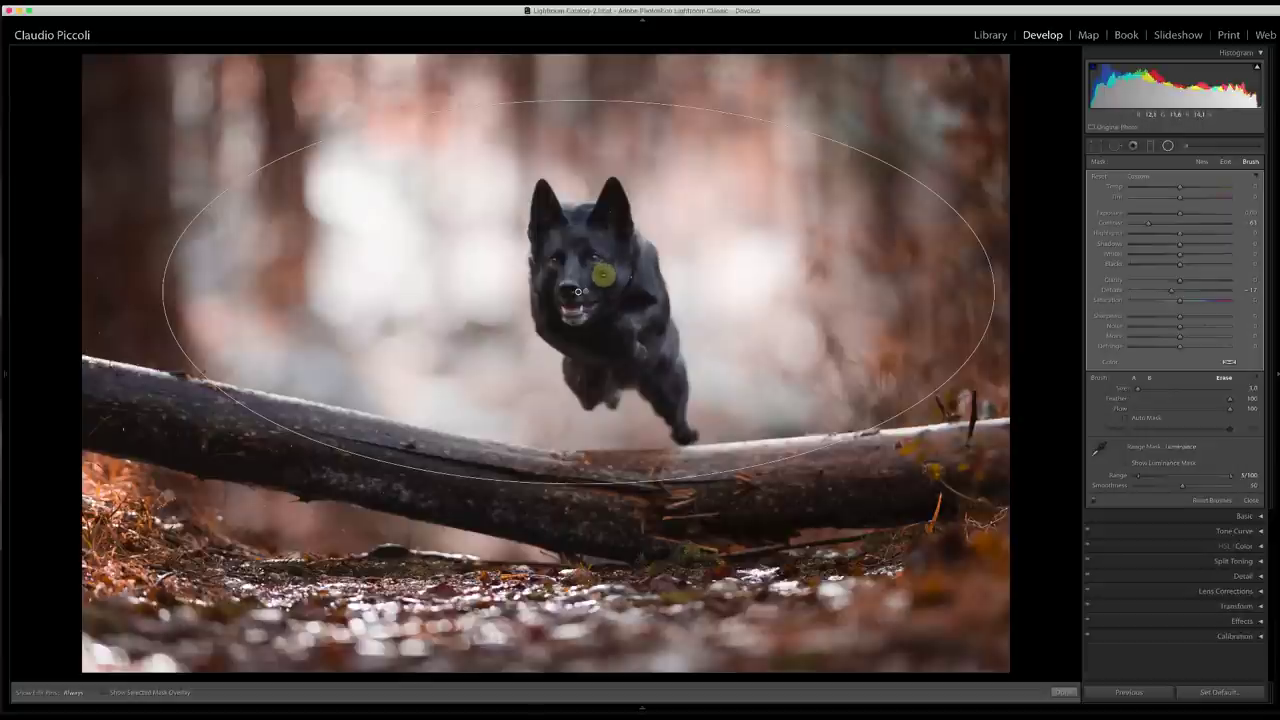
pyautogui.press('h')
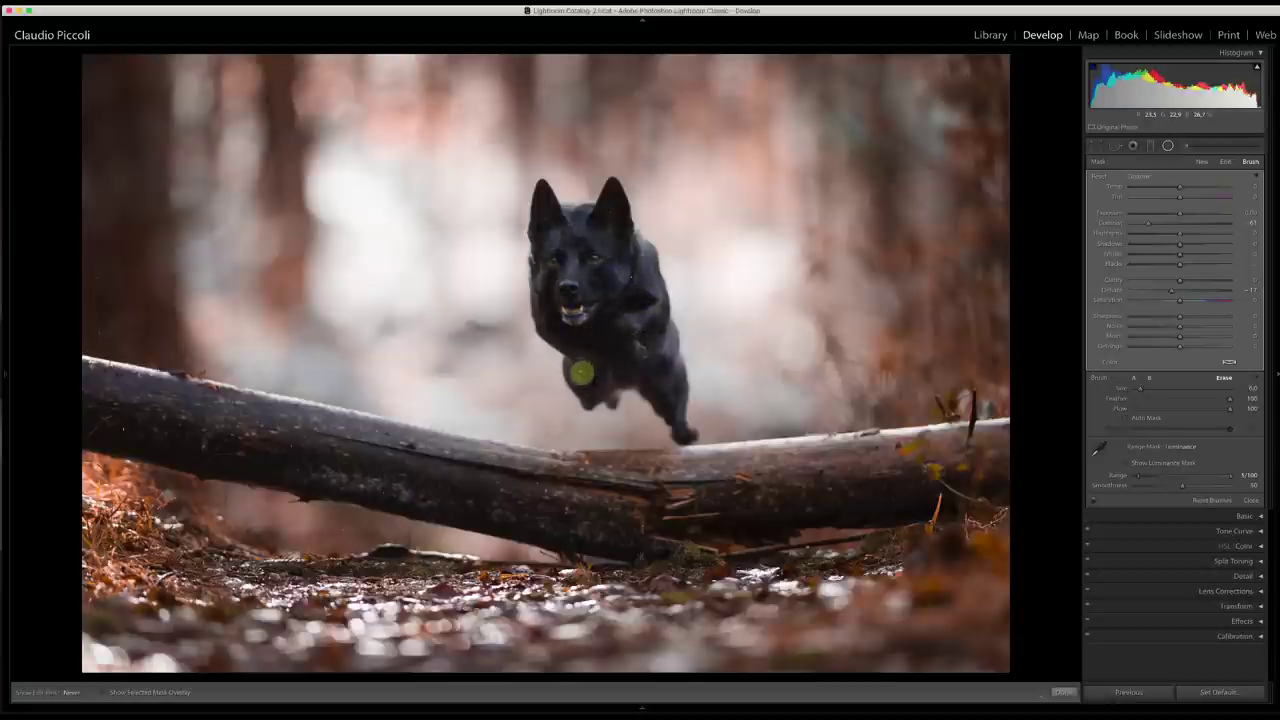
pyautogui.press('h')
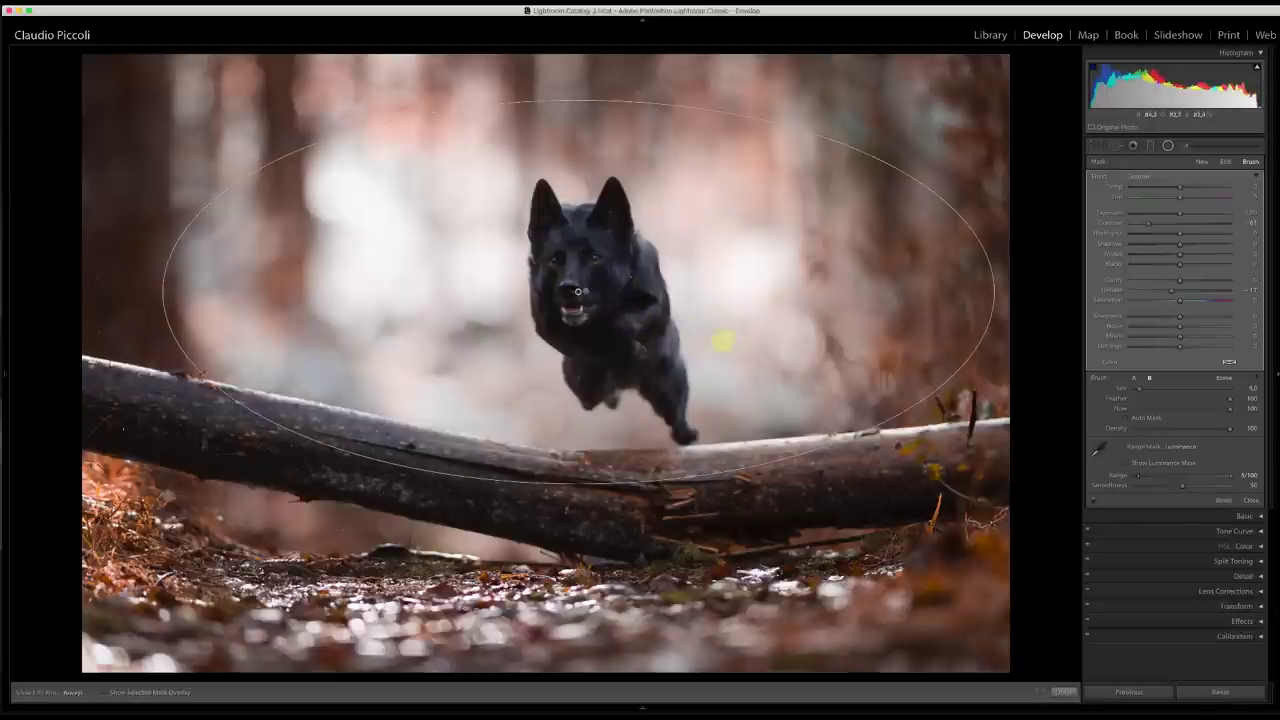
pyautogui.press('h')
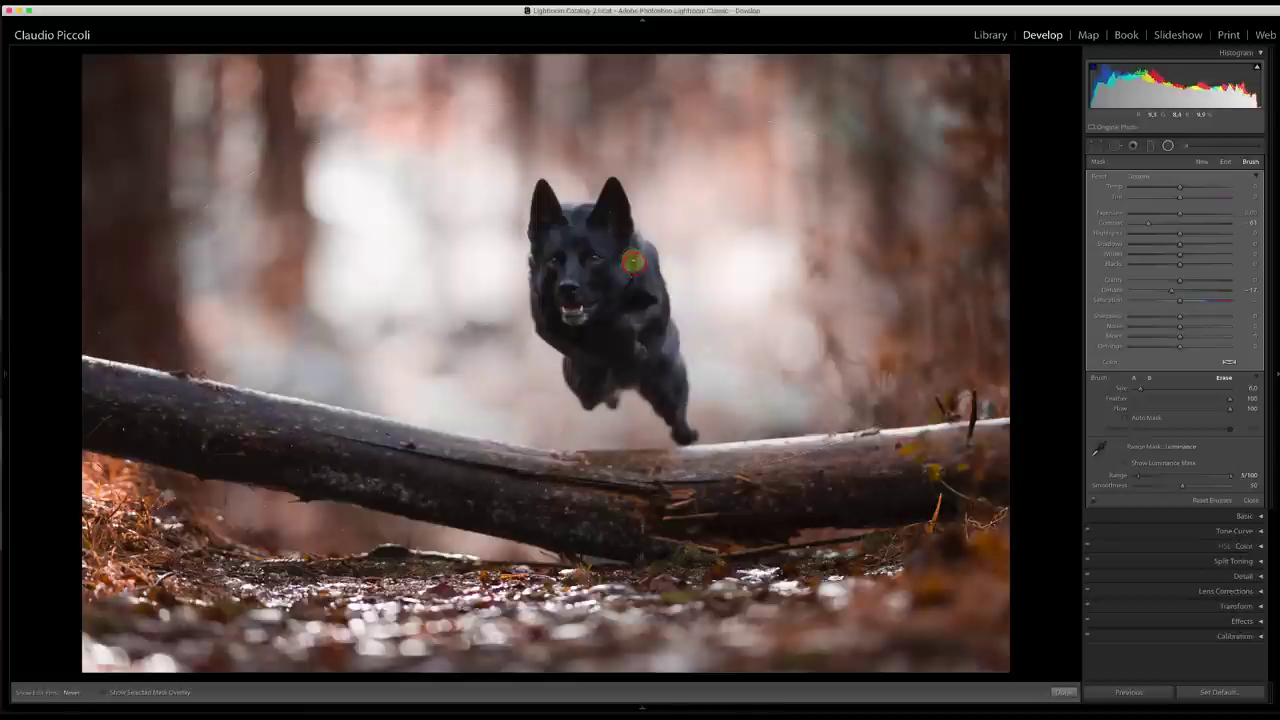
pyautogui.press('h')
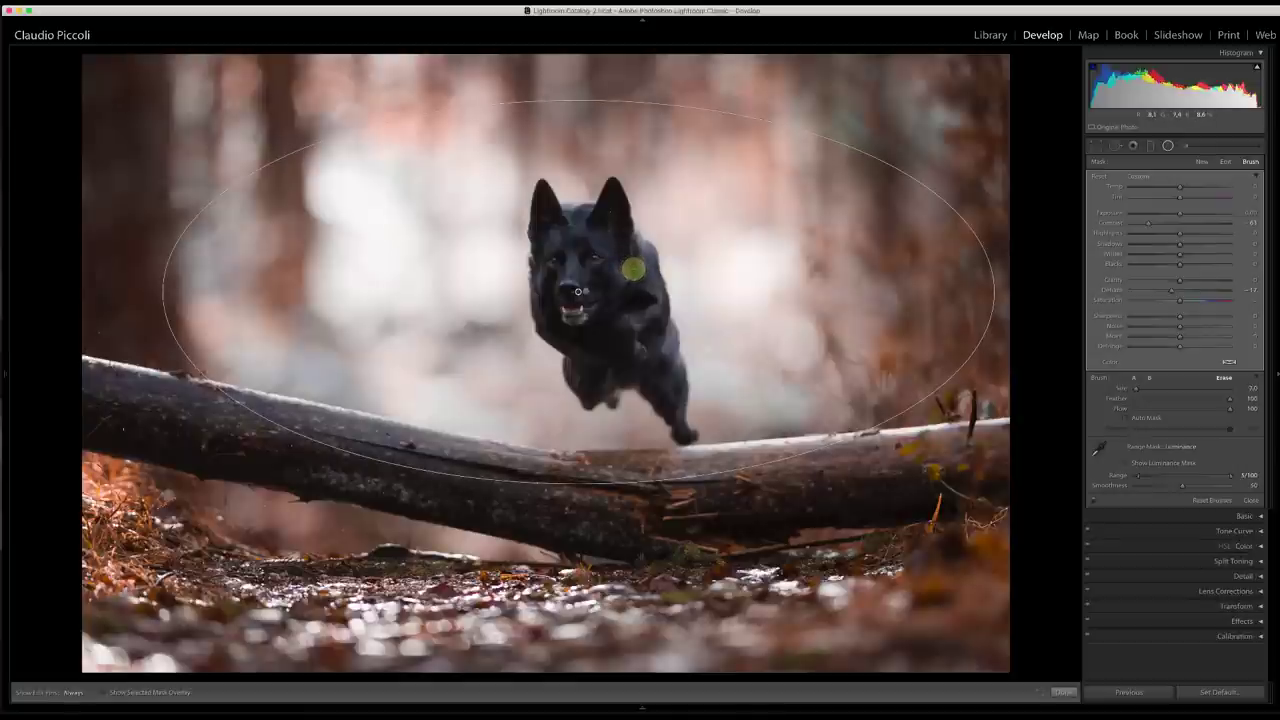
pyautogui.press('h')
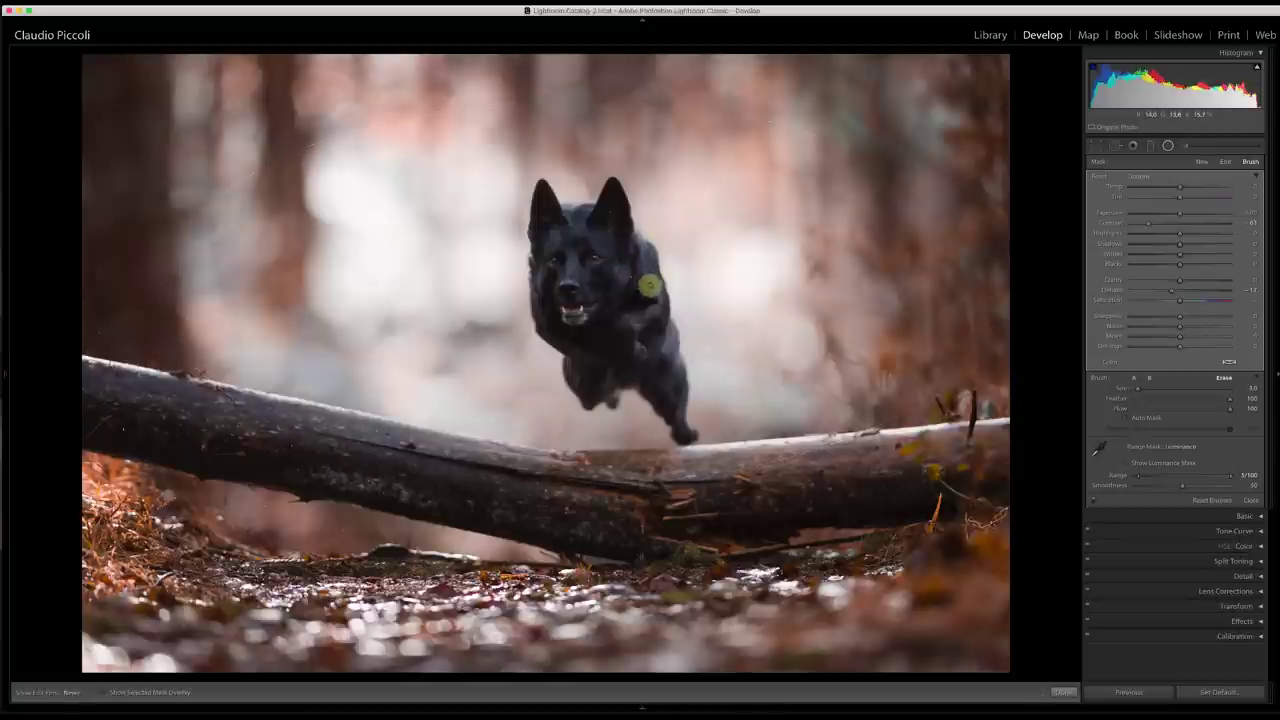
pyautogui.press('h')
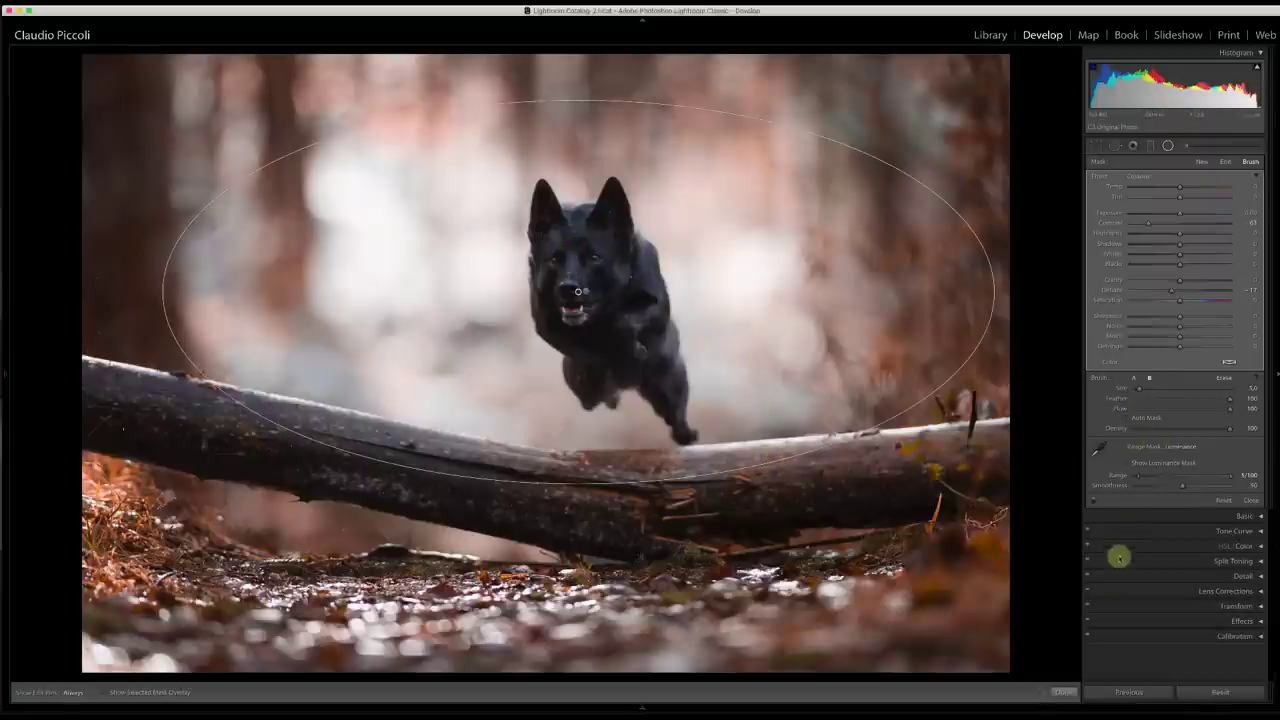
pyautogui.click(1063, 688)
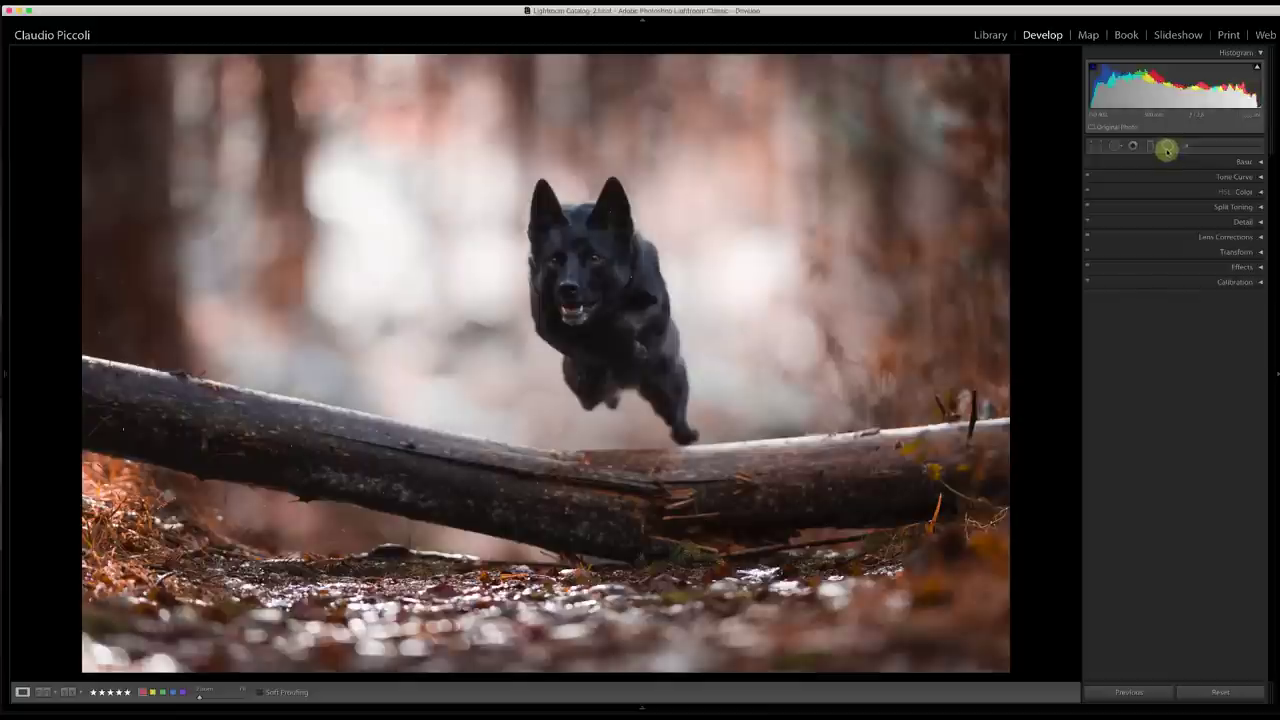
# Step: Add a large radial filter around the dog and log, covering most of the photo, and darken the surroundings with Exposure about -0.69
pyautogui.click(1167, 148)
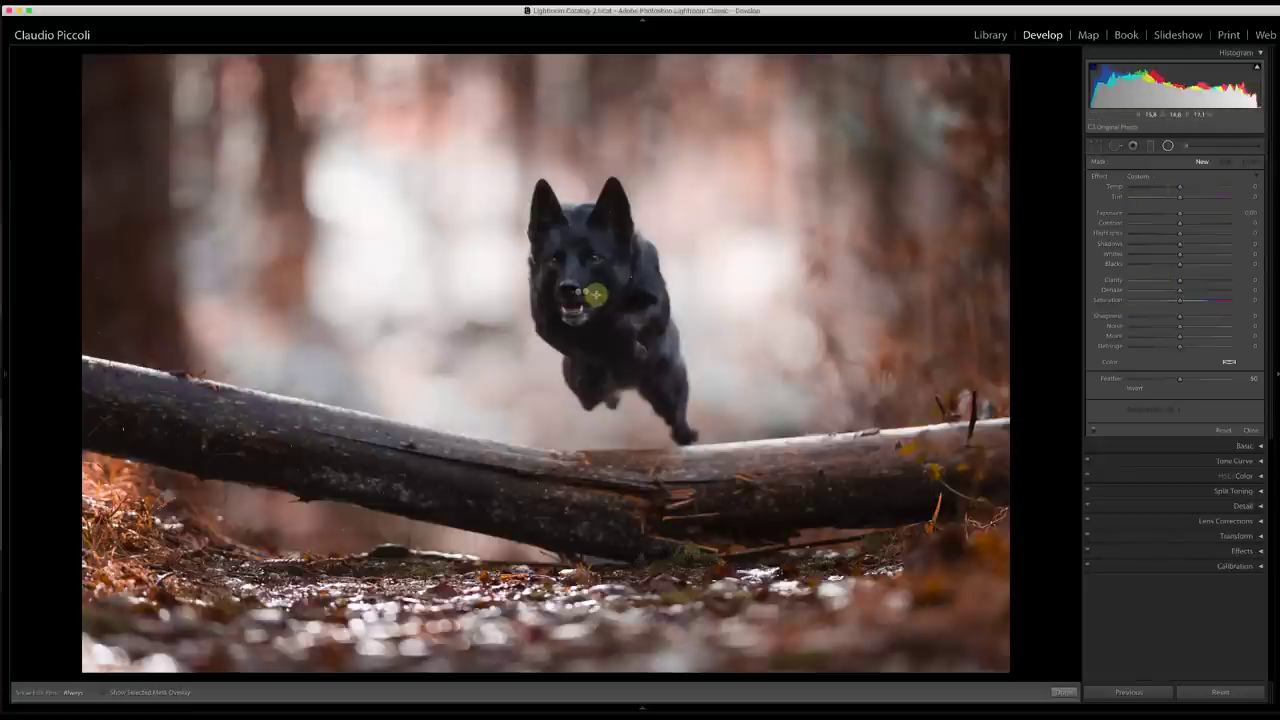
pyautogui.moveTo(604, 295); pyautogui.dragTo(208, 17)
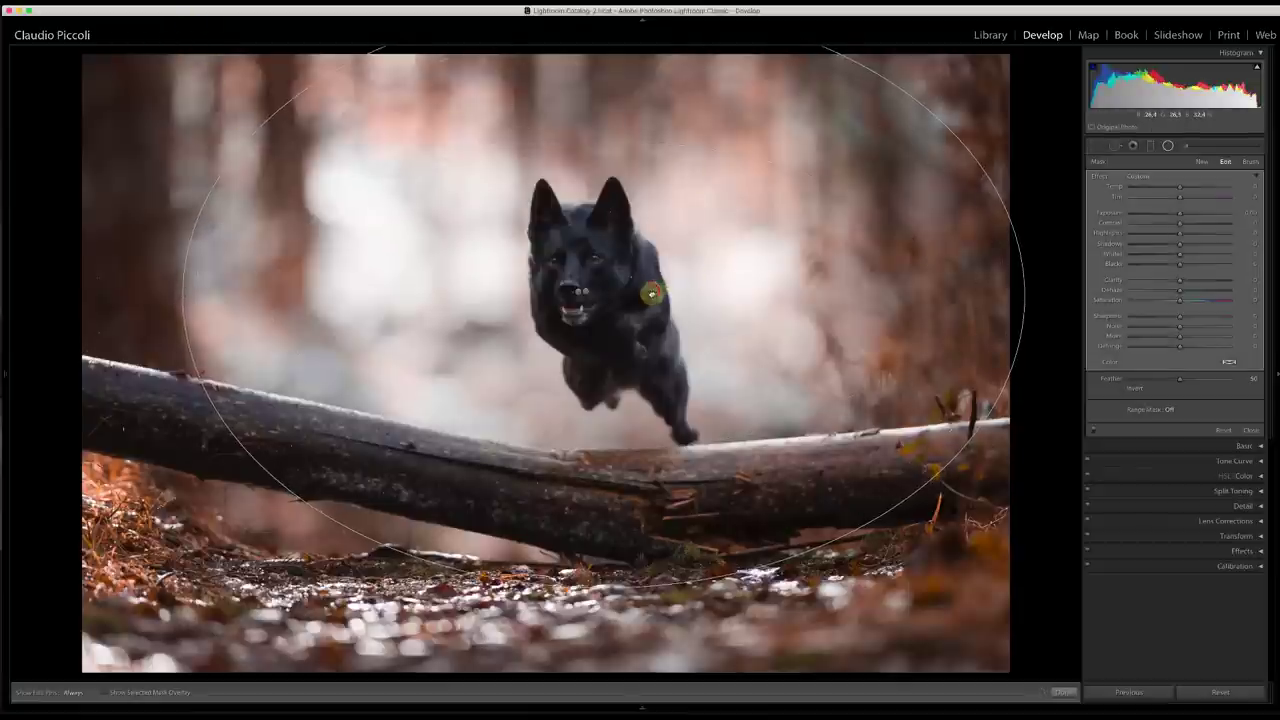
pyautogui.moveTo(651, 294); pyautogui.dragTo(618, 337)
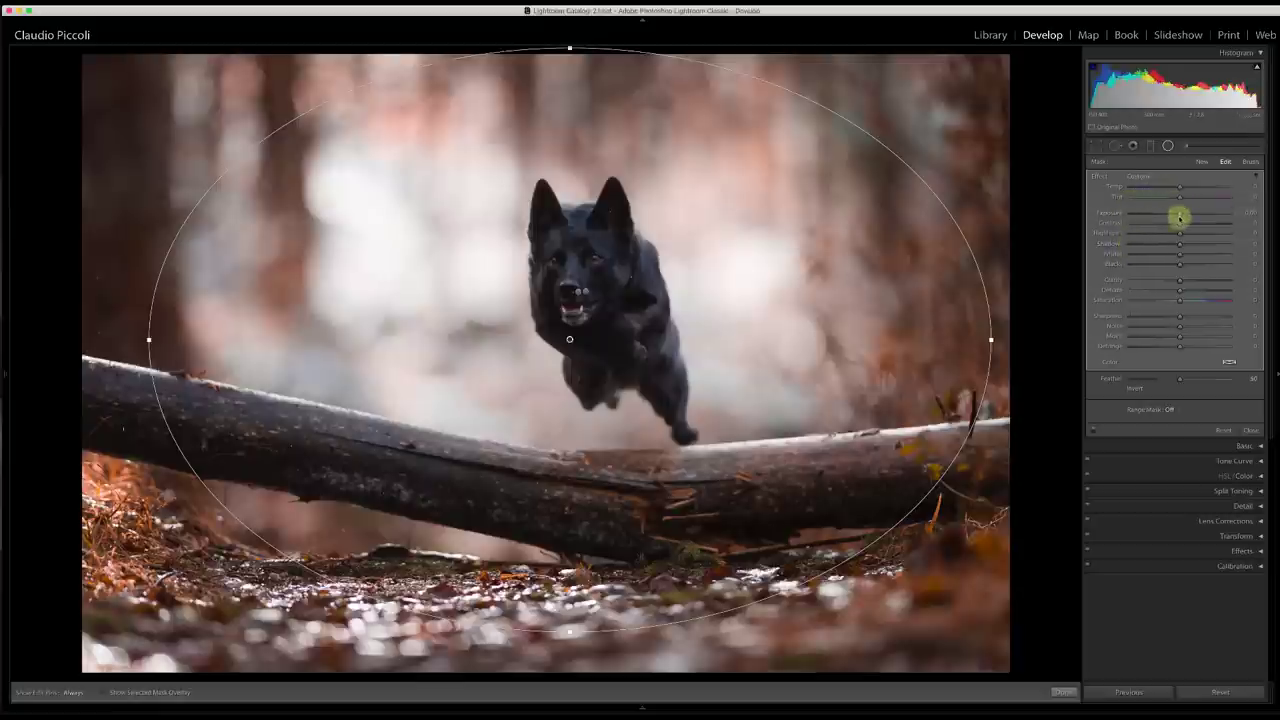
pyautogui.moveTo(1173, 214); pyautogui.dragTo(1163, 214)
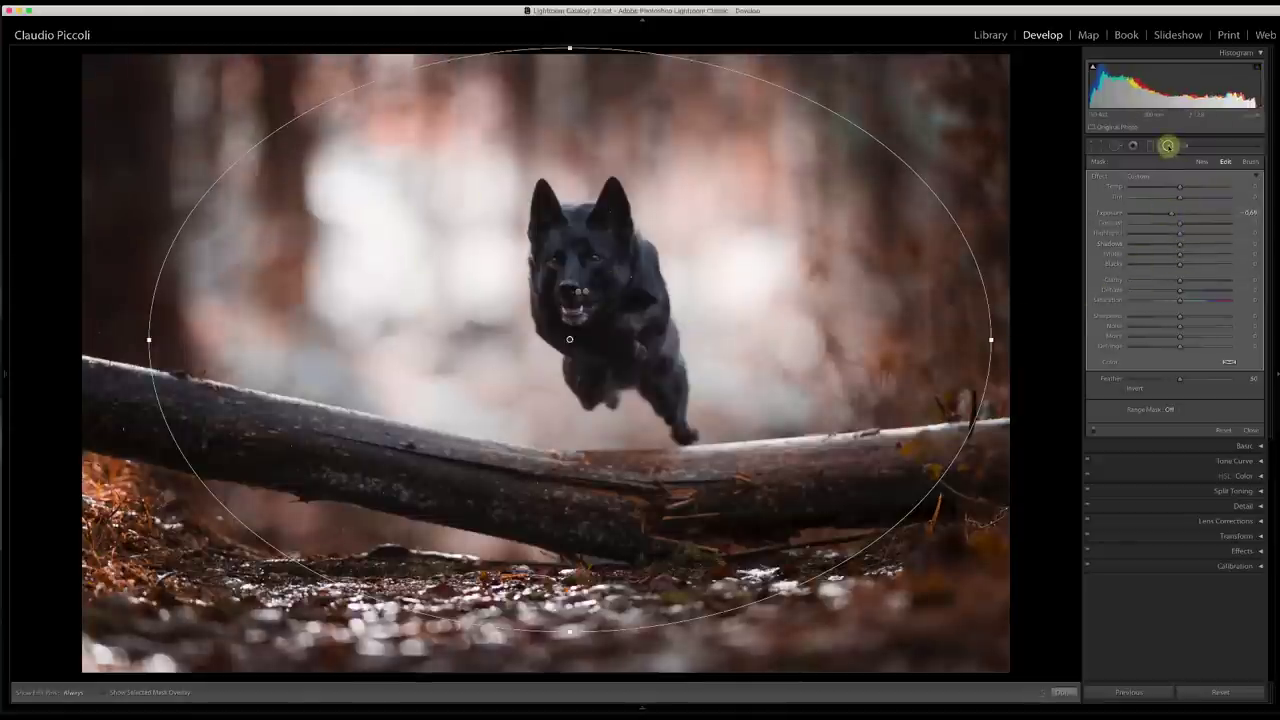
# Step: Add a second, smaller radial filter closely around the dog and lower its Exposure to about -0.34
pyautogui.click(1167, 146)
pyautogui.click(1167, 146)
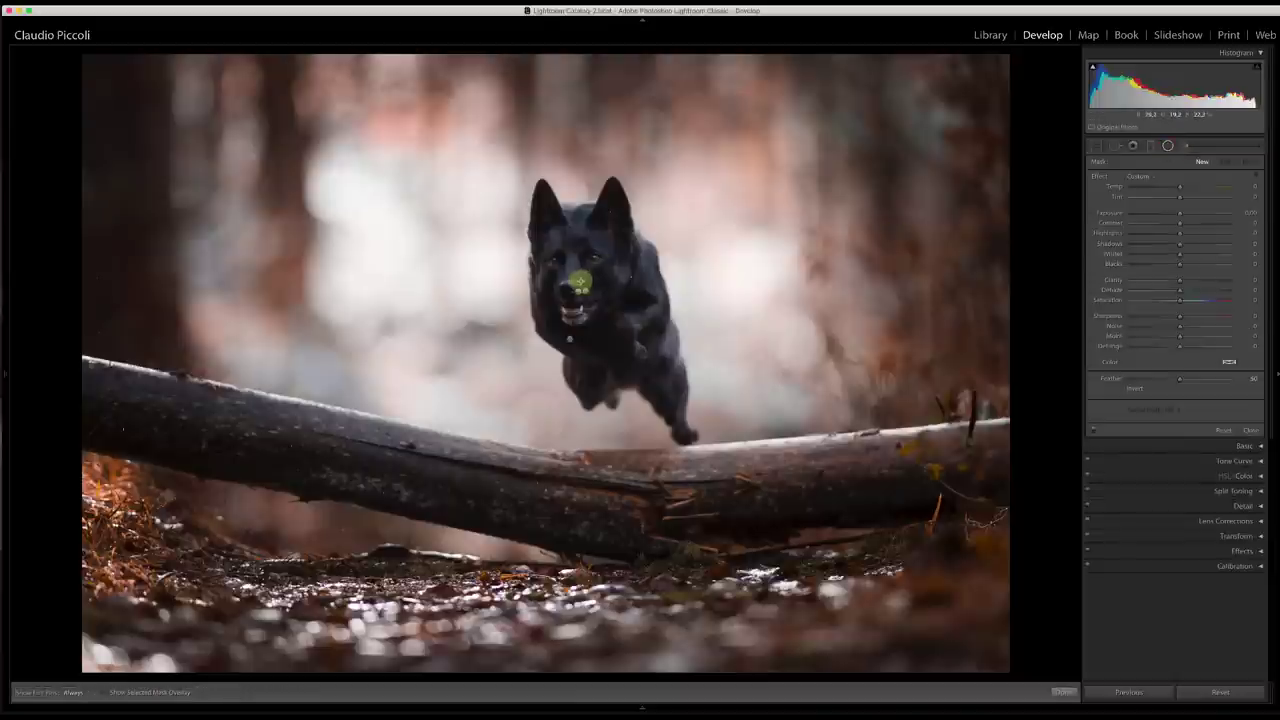
pyautogui.moveTo(576, 281); pyautogui.dragTo(500, 158)
pyautogui.moveTo(576, 414); pyautogui.dragTo(674, 296)
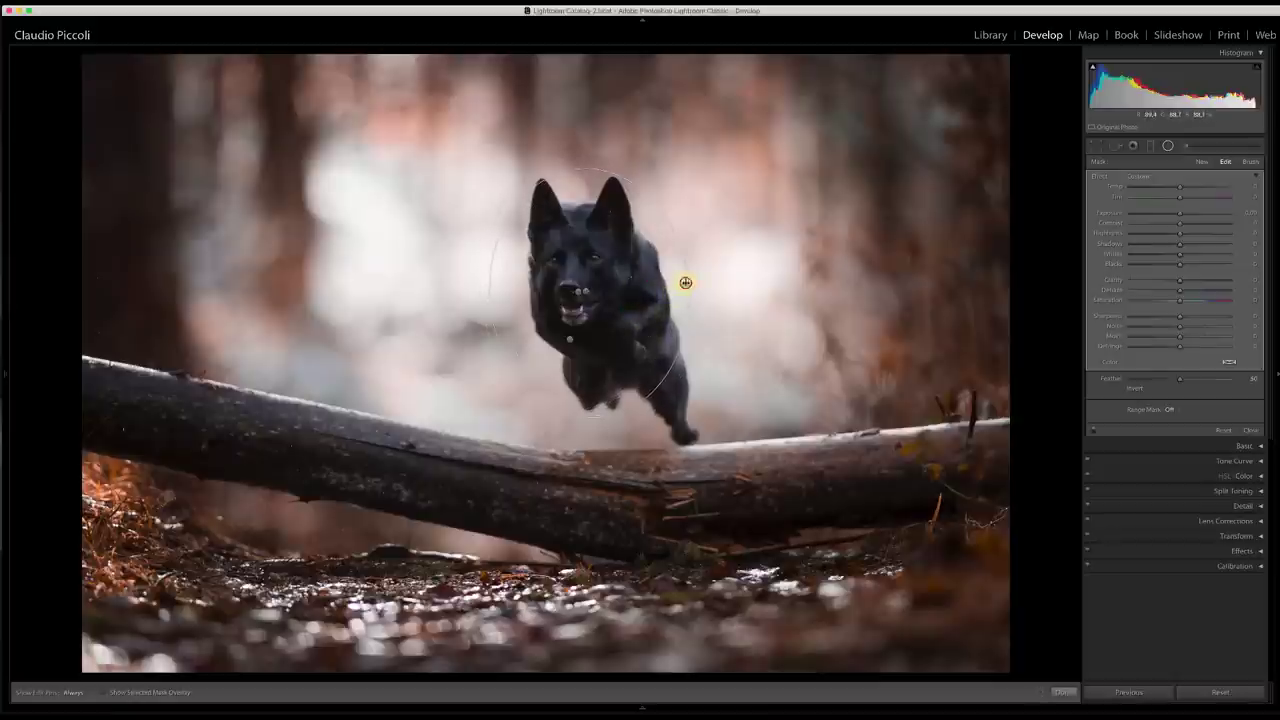
pyautogui.moveTo(583, 174)
pyautogui.mouseDown()
pyautogui.moveTo(583, 146)
pyautogui.moveTo(578, 158)
pyautogui.mouseUp()
pyautogui.moveTo(1180, 213); pyautogui.dragTo(1177, 216)
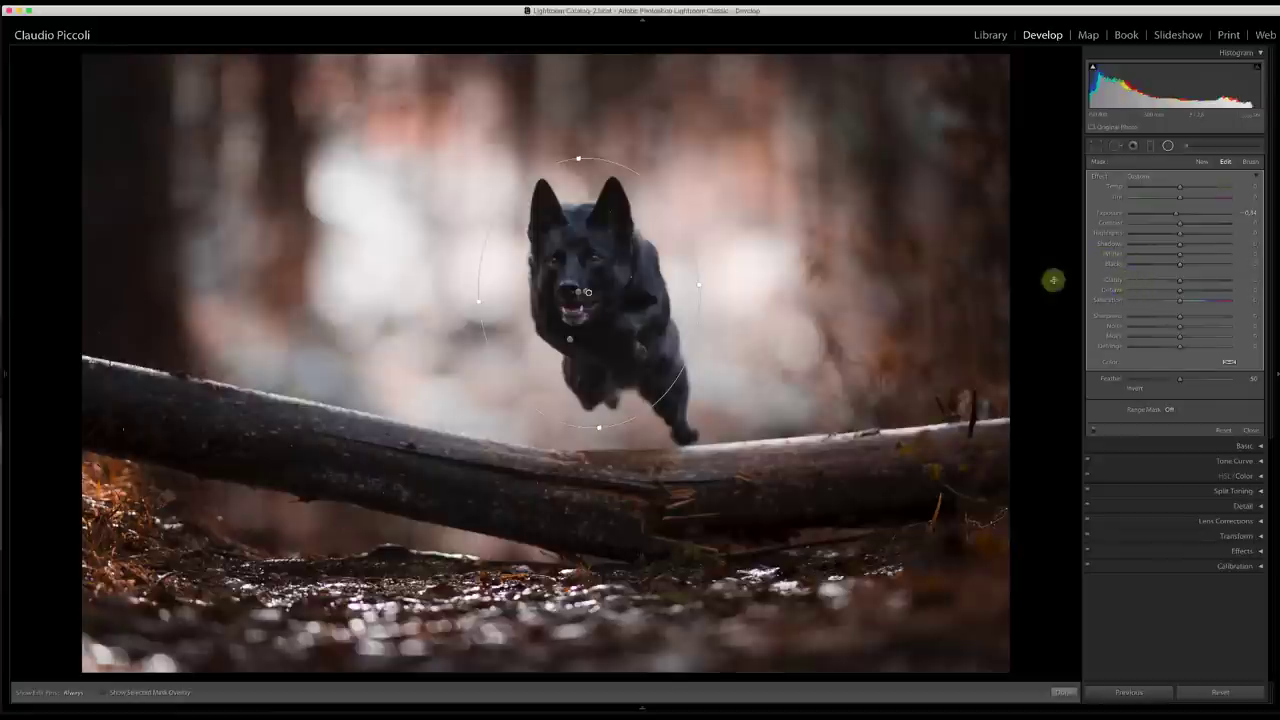
# Step: Enlarge the smaller radial filter's ellipse in height and width to leave more room around the dog
pyautogui.moveTo(578, 158); pyautogui.dragTo(576, 134)
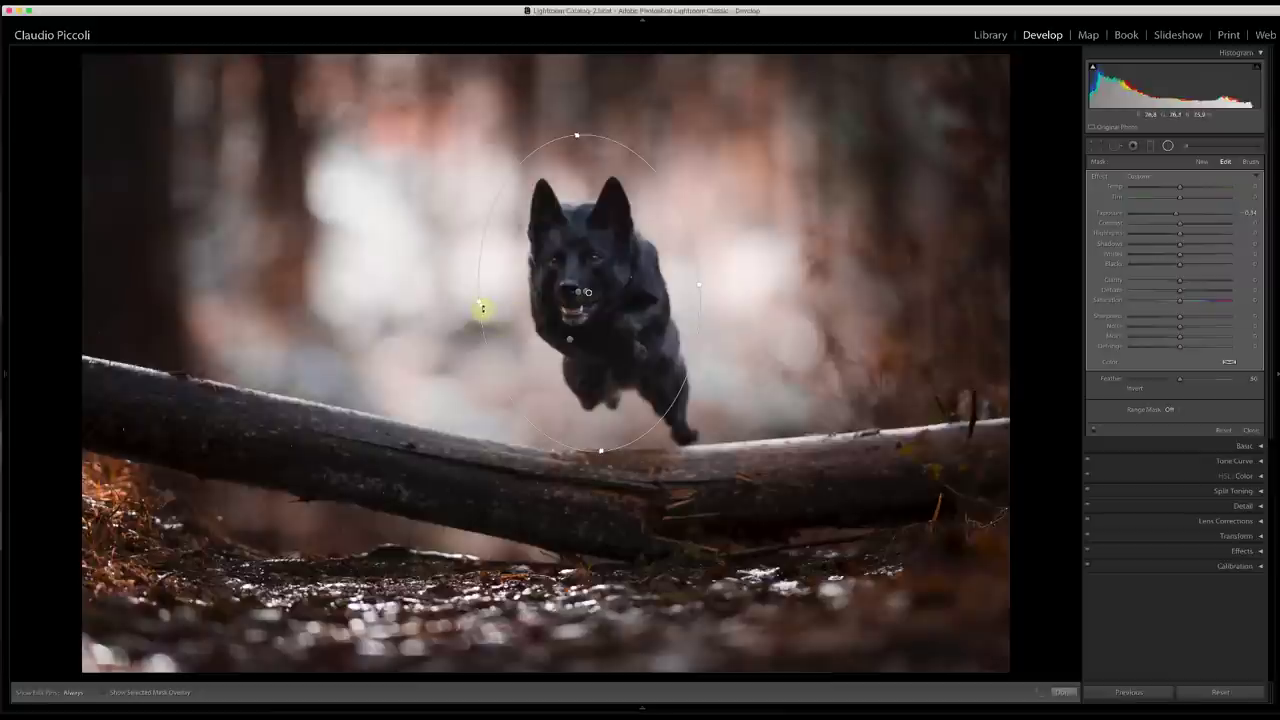
pyautogui.moveTo(479, 302); pyautogui.dragTo(421, 304)
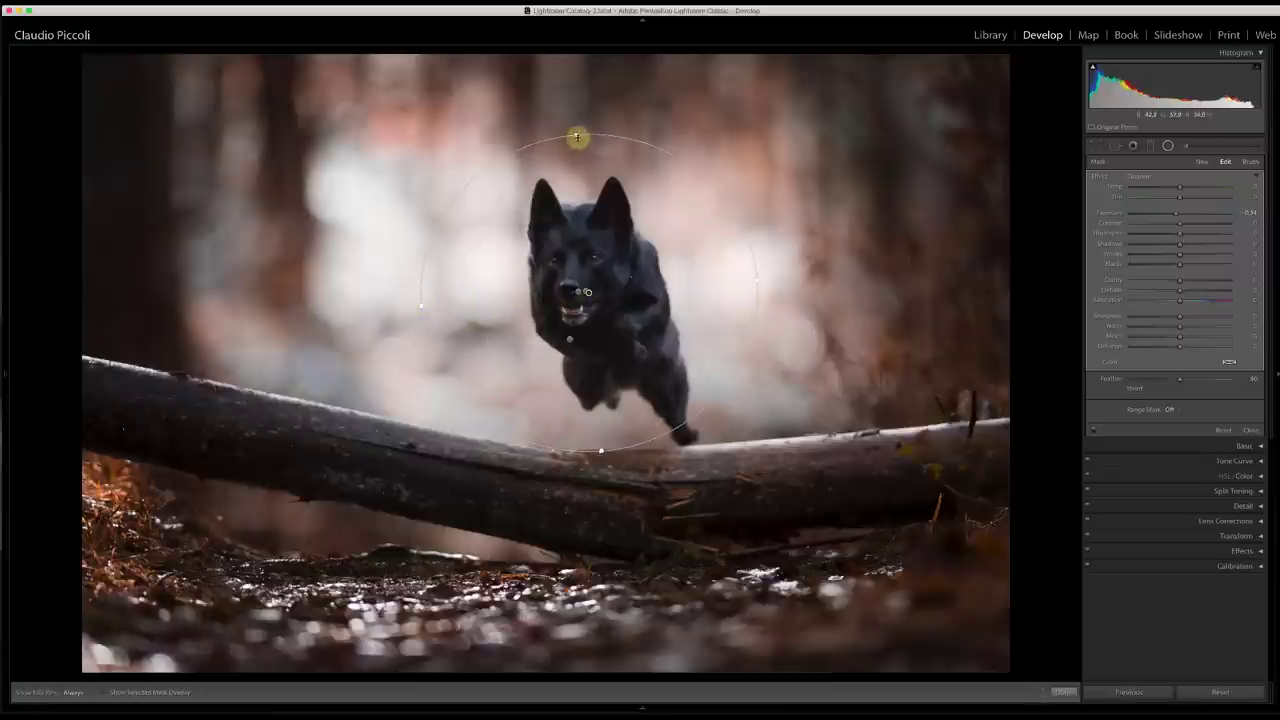
pyautogui.moveTo(577, 134); pyautogui.dragTo(576, 122)
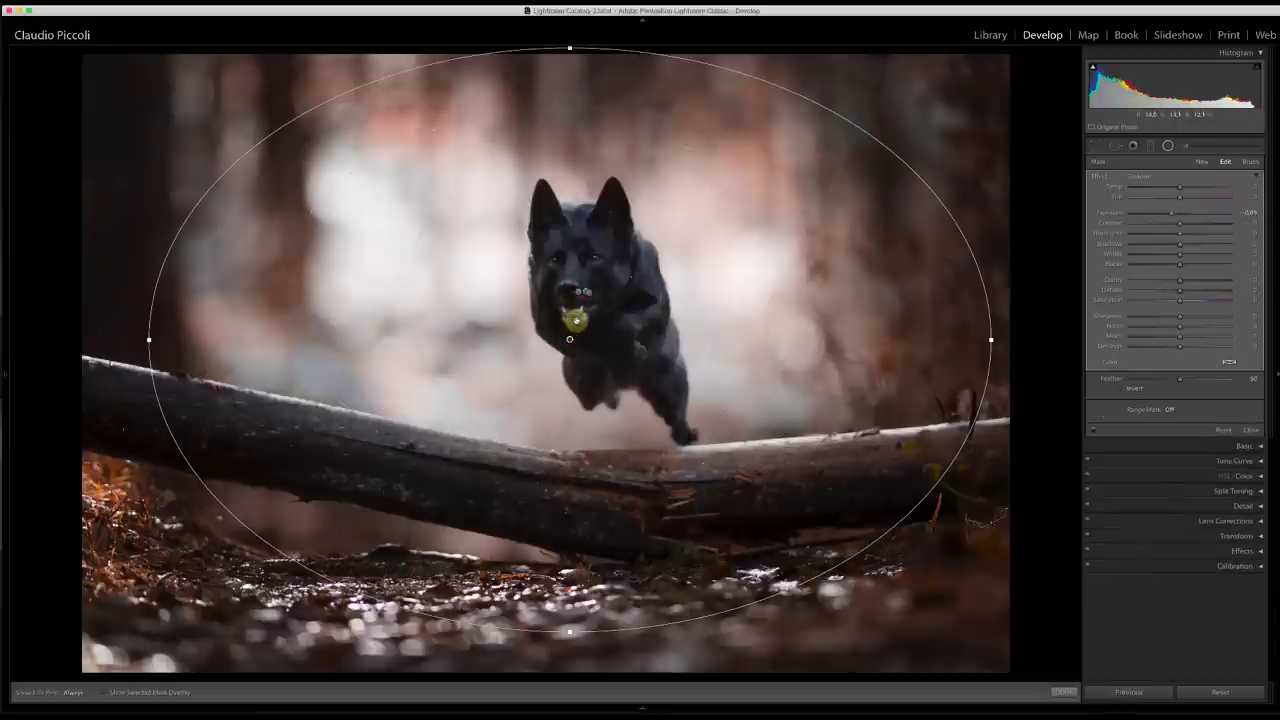
# Step: Soften the large radial filter's Exposure to about -0.33, shrink its ellipse slightly in width and height, and finish the filter
pyautogui.moveTo(1175, 211)
pyautogui.mouseDown()
pyautogui.moveTo(1180, 236)
pyautogui.moveTo(1168, 209)
pyautogui.mouseUp()
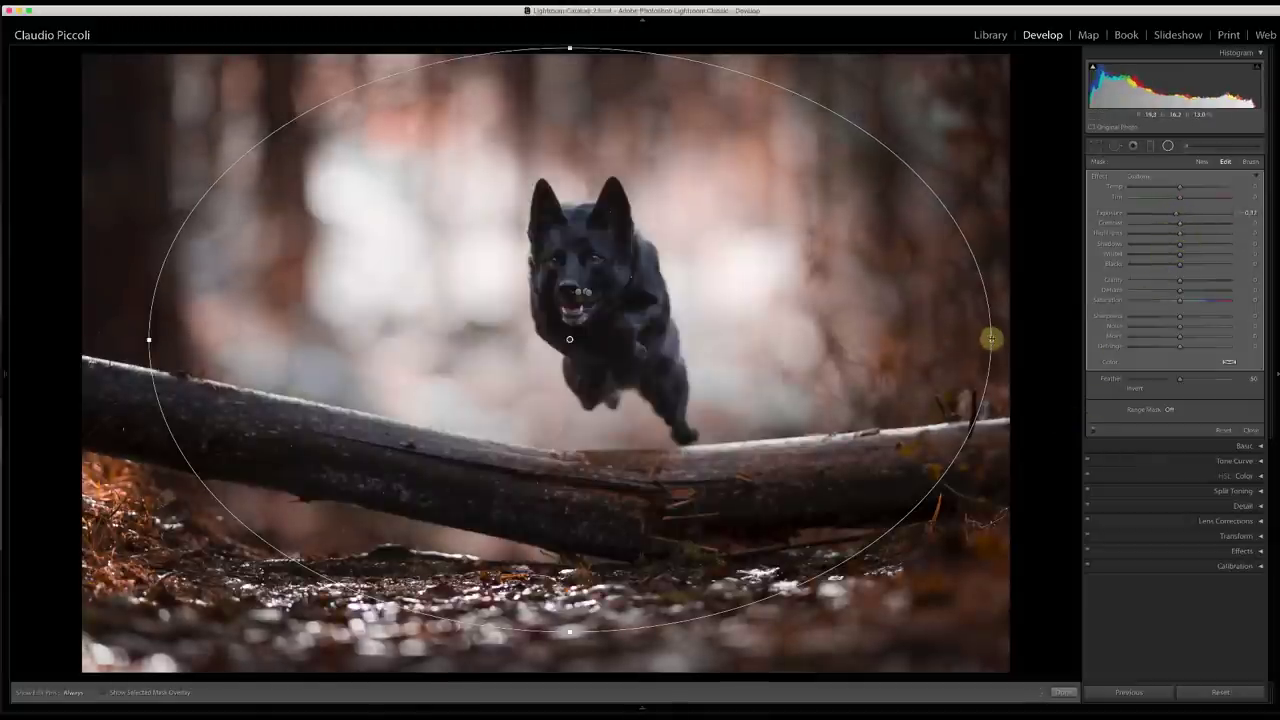
pyautogui.moveTo(991, 340); pyautogui.dragTo(943, 340)
pyautogui.moveTo(569, 49); pyautogui.dragTo(569, 69)
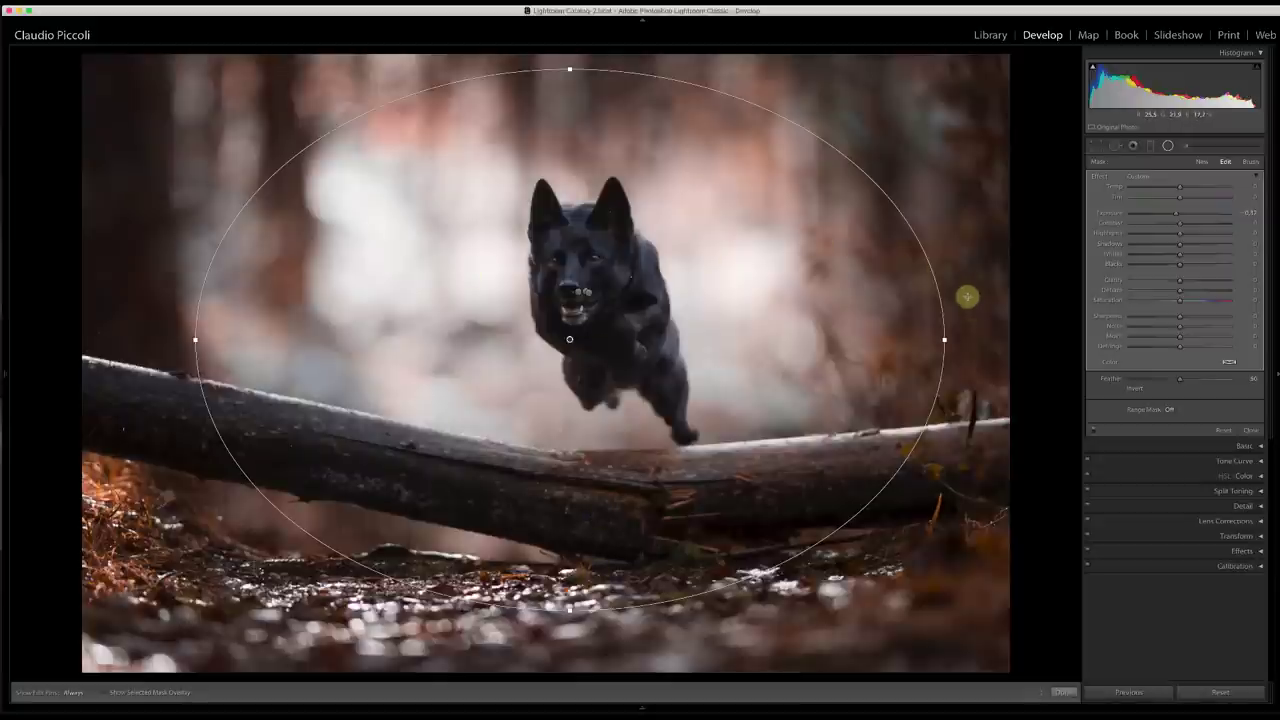
pyautogui.moveTo(944, 340); pyautogui.dragTo(949, 340)
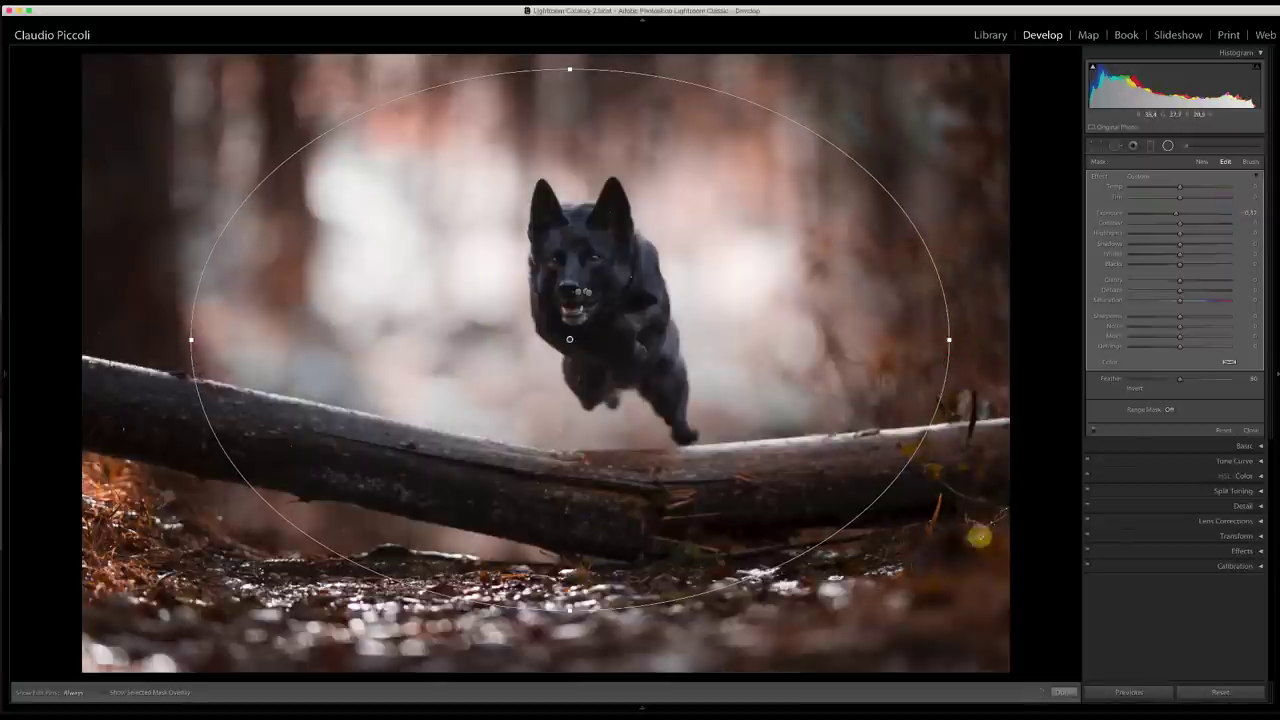
pyautogui.click(1063, 692)
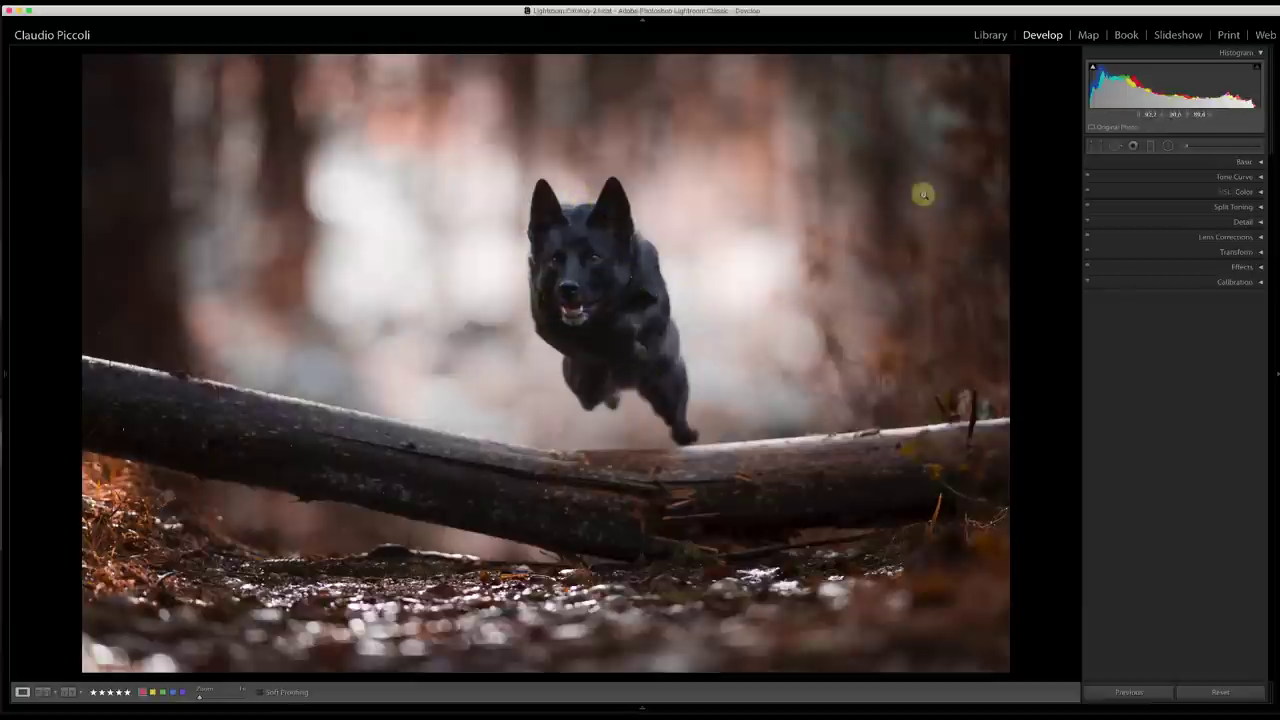
# Step: Heal the bright specks on the dog's neck and inside its ear with Spot Removal, sampling from nearby dark fur
pyautogui.click(607, 283)
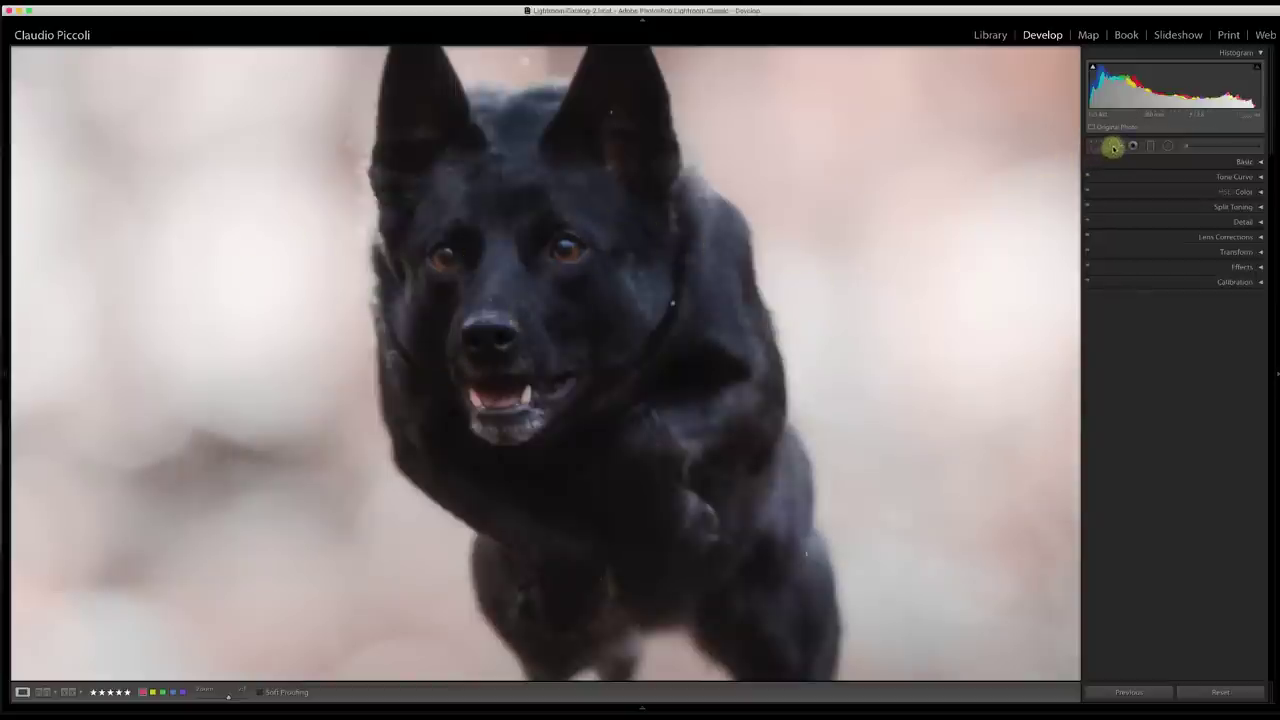
pyautogui.click(1113, 148)
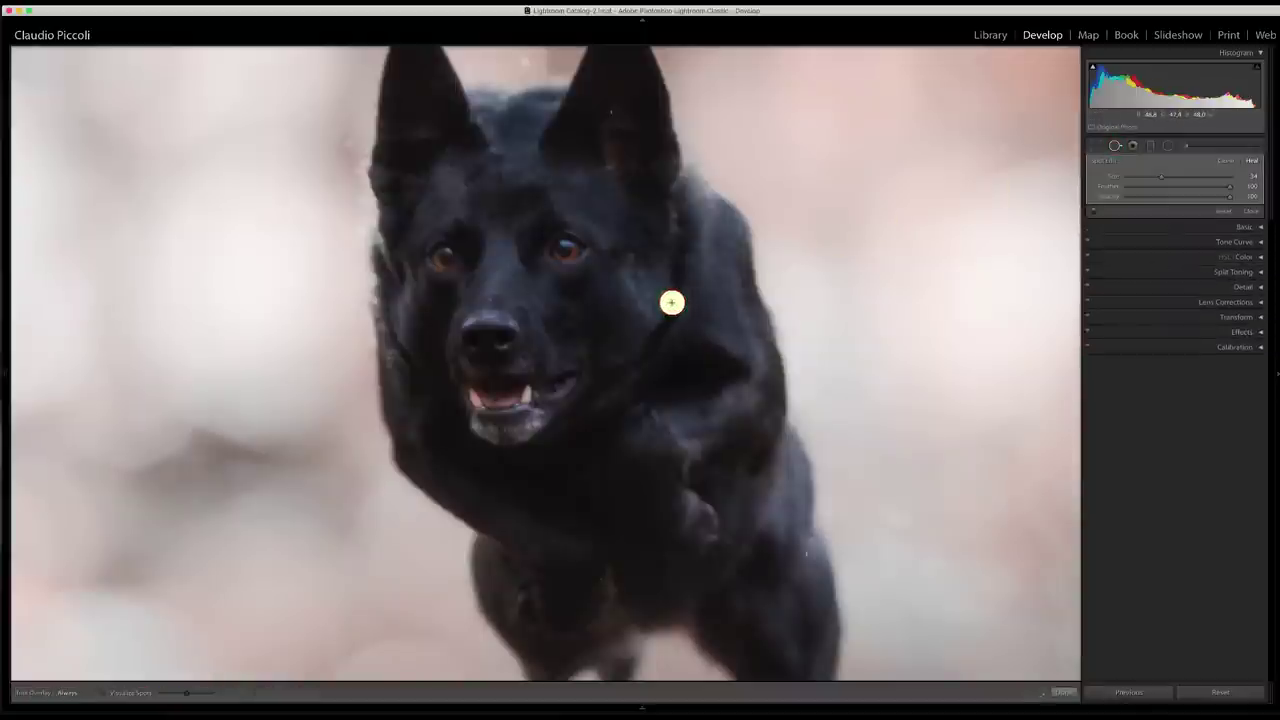
pyautogui.click(672, 302)
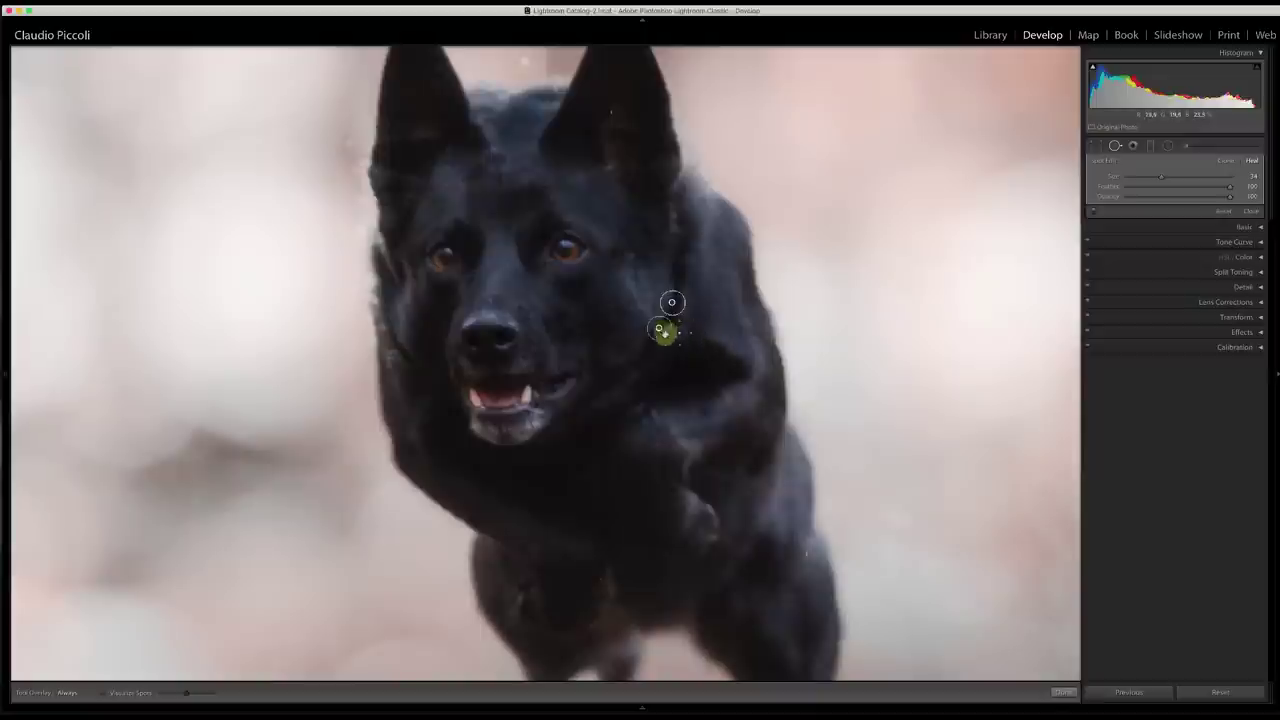
pyautogui.moveTo(661, 333); pyautogui.dragTo(699, 342)
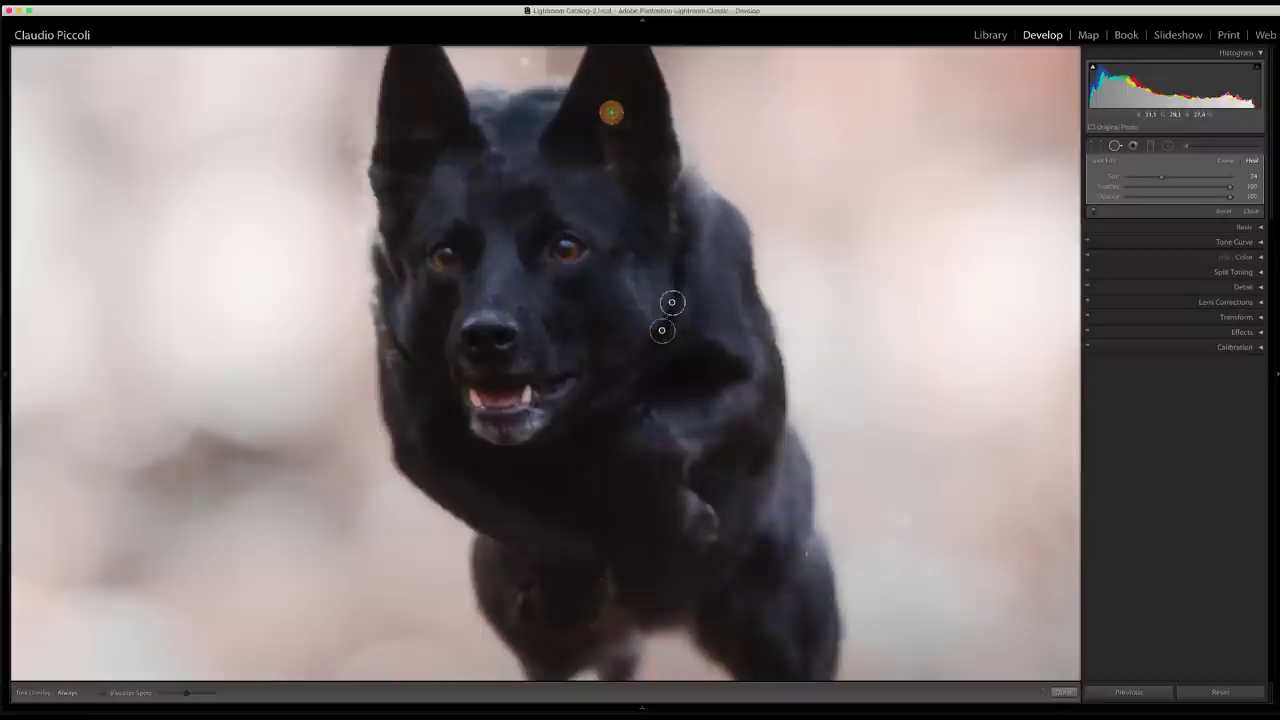
pyautogui.click(611, 112)
pyautogui.moveTo(640, 126)
pyautogui.mouseDown()
pyautogui.moveTo(613, 148)
pyautogui.moveTo(583, 114)
pyautogui.moveTo(582, 131)
pyautogui.mouseUp()
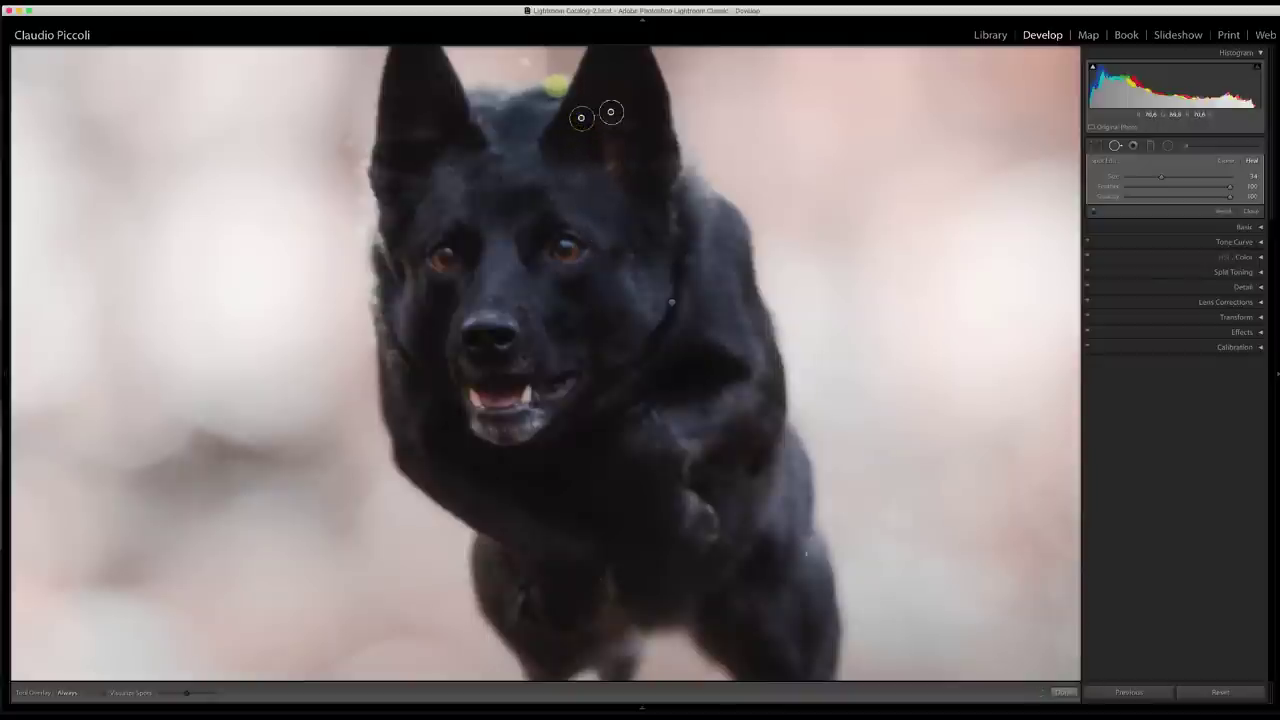
# Step: Heal the remaining specks on the dog's hind leg, chest and muzzle, and finish the spot removal
pyautogui.click(545, 115)
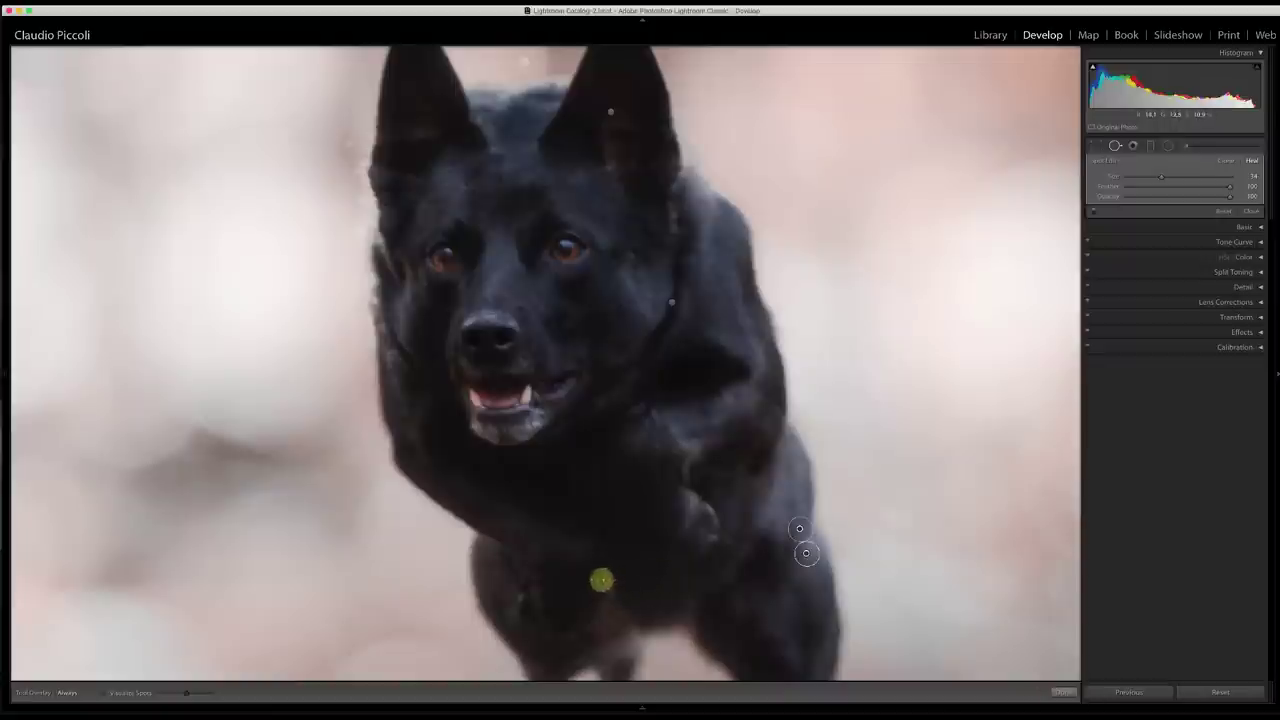
pyautogui.click(489, 296)
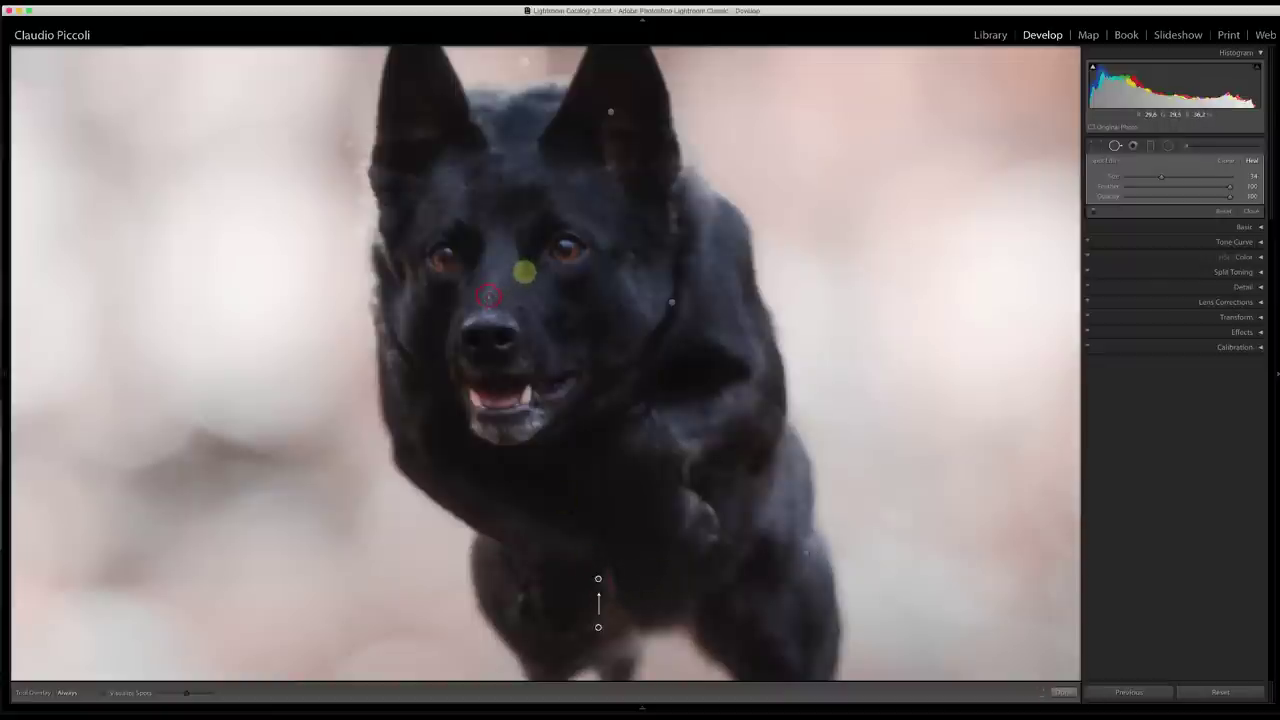
pyautogui.click(488, 297)
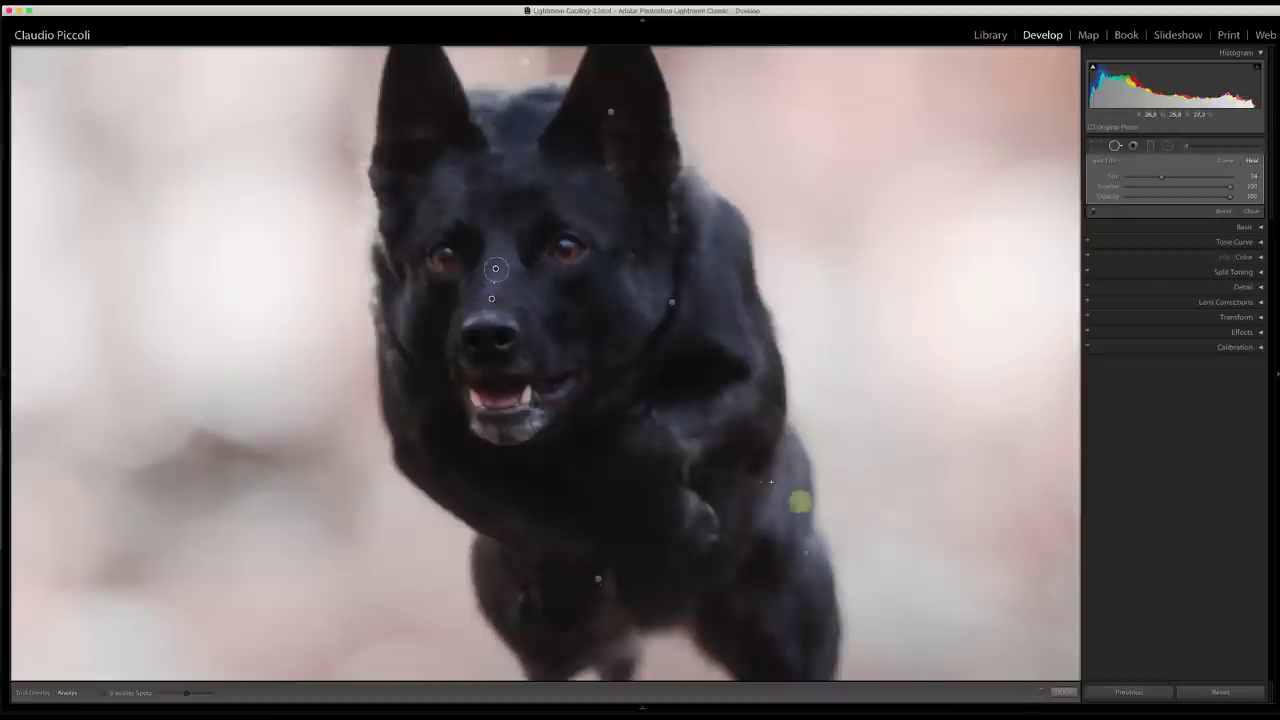
pyautogui.click(1063, 692)
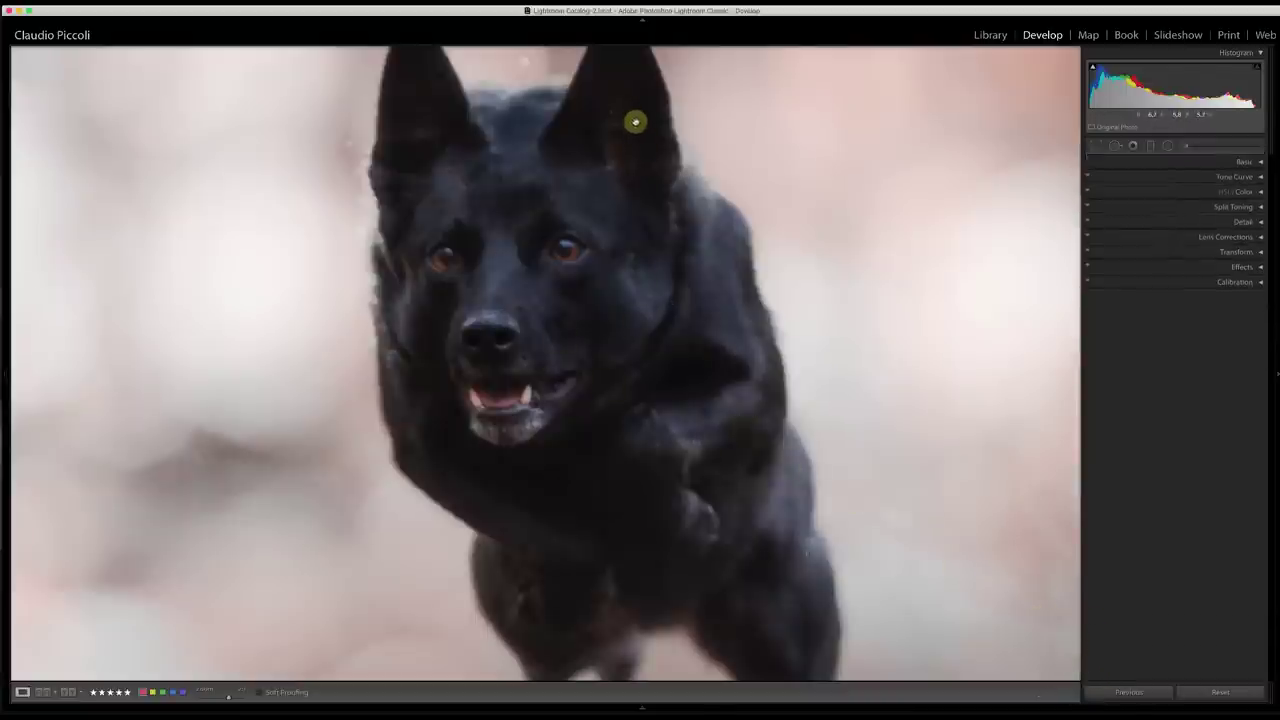
# Step: Paint an adjustment brush mask over both of the dog's eyes with a very small, fully feathered brush
pyautogui.click(1189, 148)
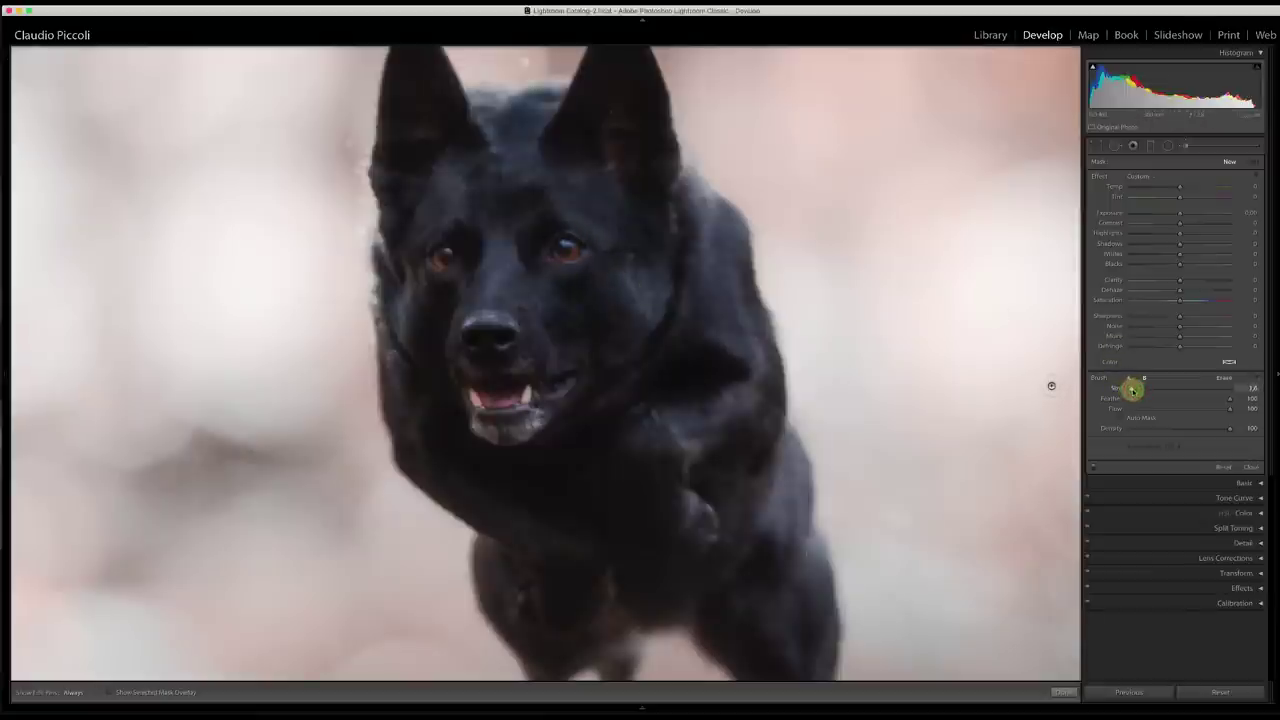
pyautogui.moveTo(1133, 390); pyautogui.dragTo(1108, 381)
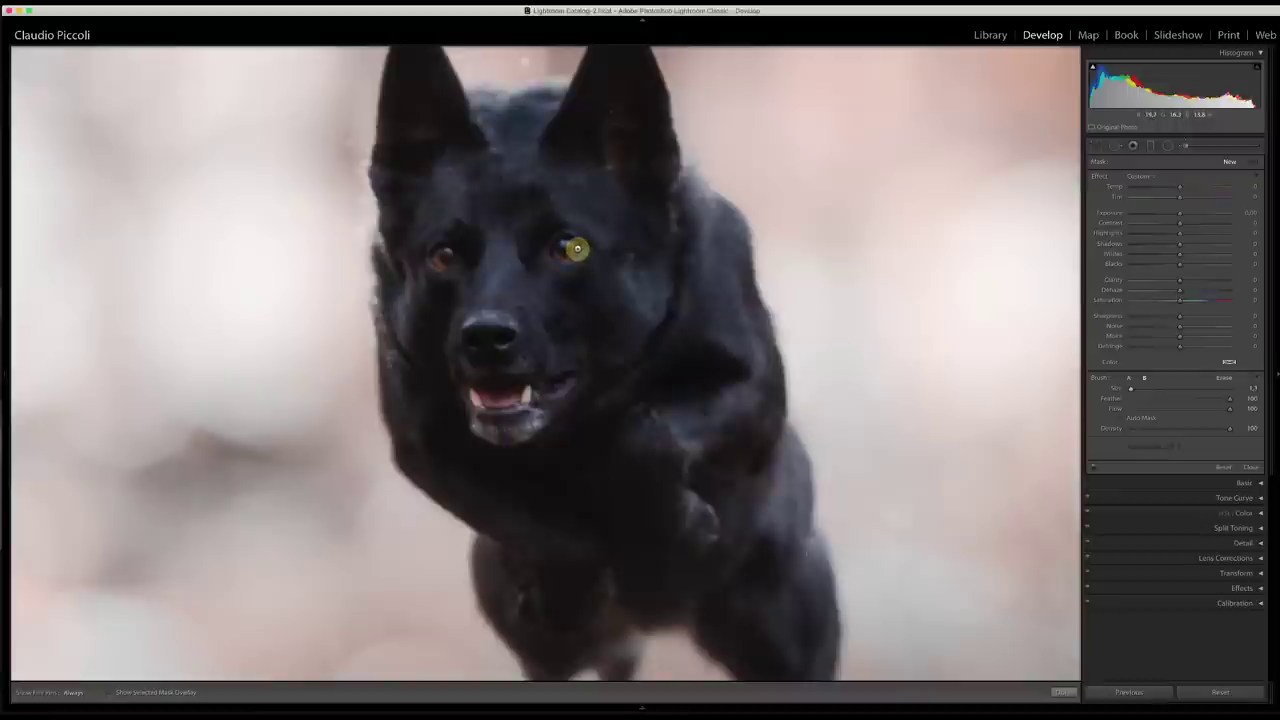
pyautogui.moveTo(577, 249)
pyautogui.mouseDown()
pyautogui.moveTo(563, 257)
pyautogui.moveTo(577, 249)
pyautogui.mouseUp()
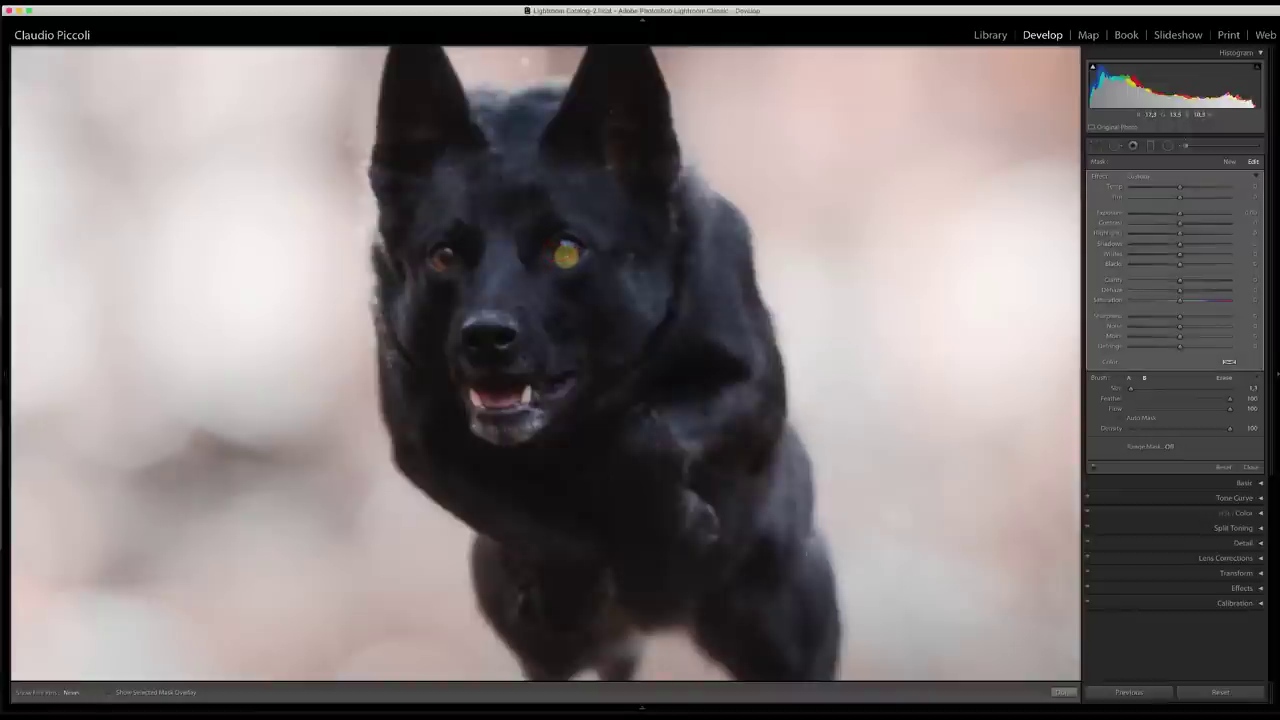
pyautogui.moveTo(555, 250); pyautogui.dragTo(563, 251)
pyautogui.click(445, 268)
pyautogui.moveTo(438, 249); pyautogui.dragTo(453, 259)
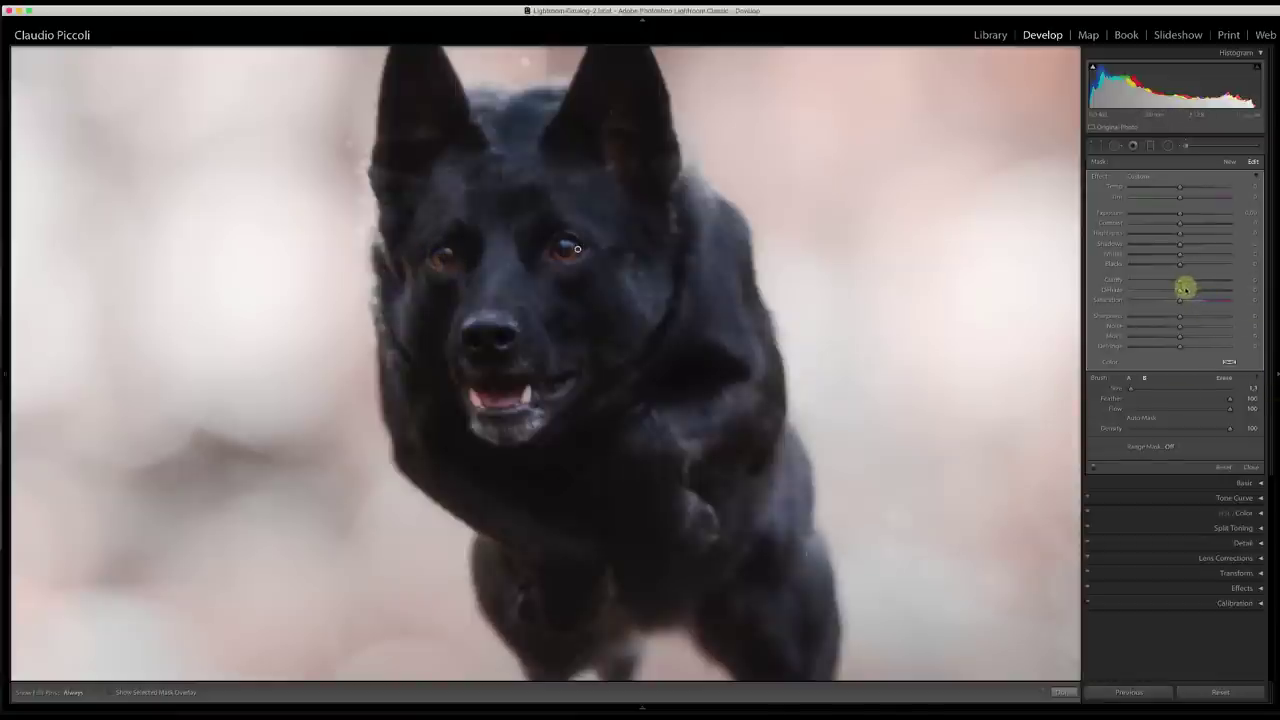
# Step: Brighten the masked eyes with Clarity 100, Exposure about 0.65, Highlights about 24 and Whites about 18
pyautogui.moveTo(1183, 284); pyautogui.dragTo(1231, 283)
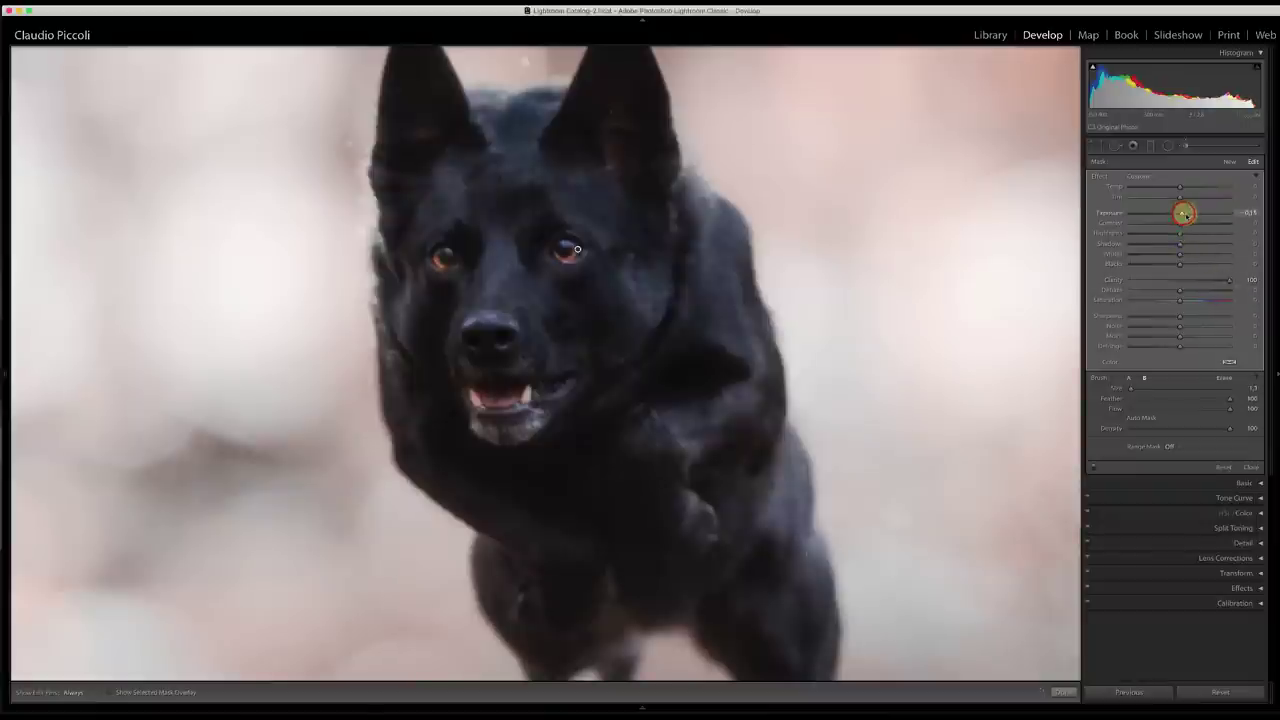
pyautogui.moveTo(1184, 215); pyautogui.dragTo(1191, 233)
pyautogui.moveTo(1184, 214); pyautogui.dragTo(1189, 257)
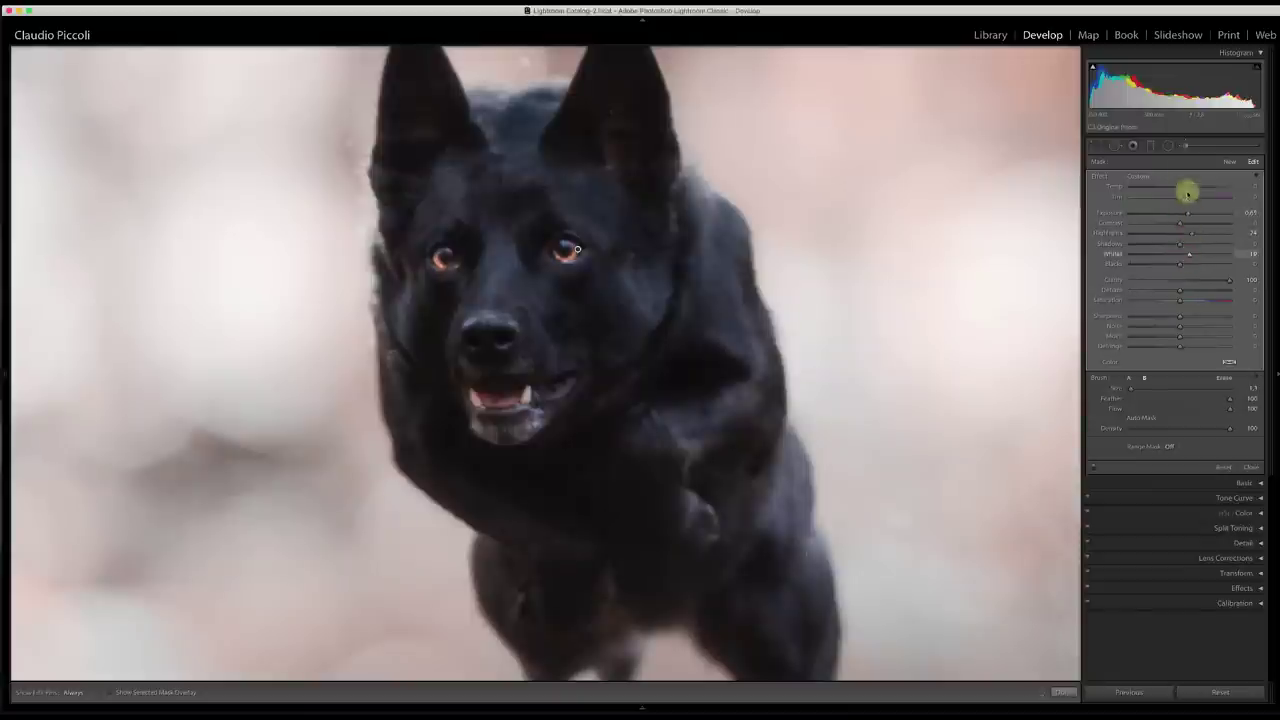
# Step: Warm the eye mask with Temp about 15, reduce Whites to about 10, and set Saturation to 25 and Noise to about 33
pyautogui.click(1181, 187)
pyautogui.moveTo(1188, 188); pyautogui.dragTo(1187, 189)
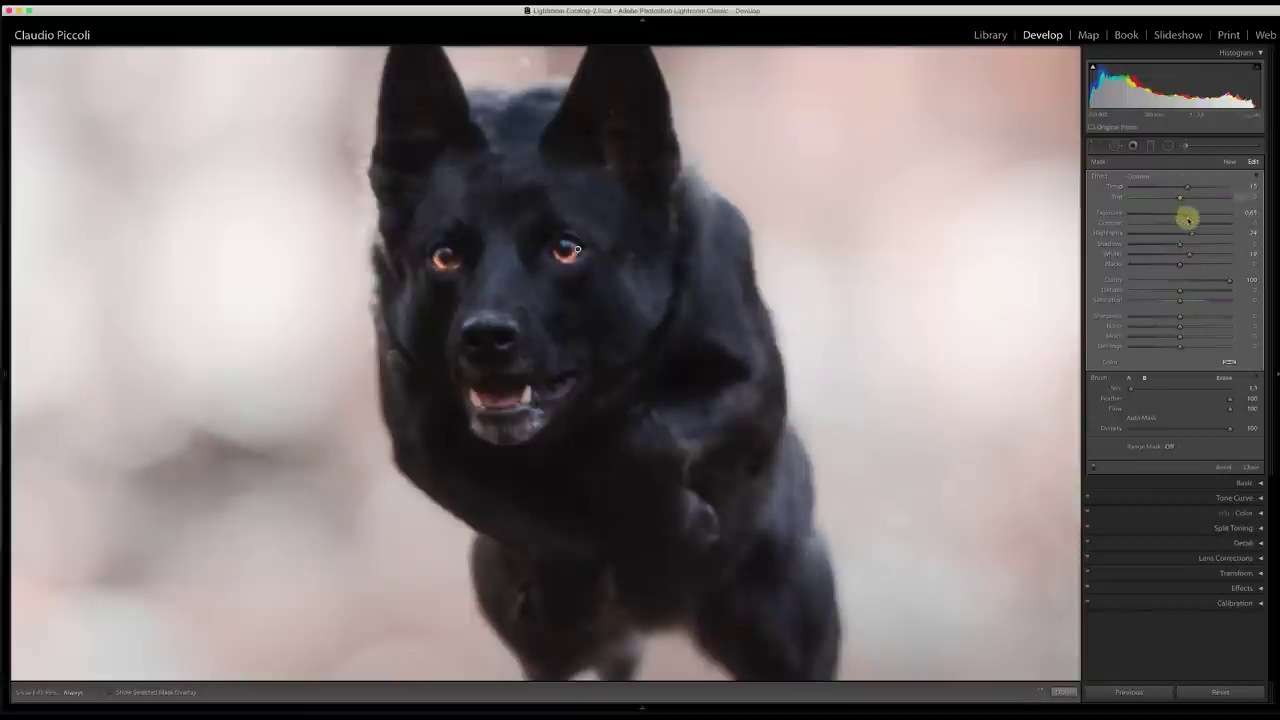
pyautogui.moveTo(1189, 252); pyautogui.dragTo(1188, 255)
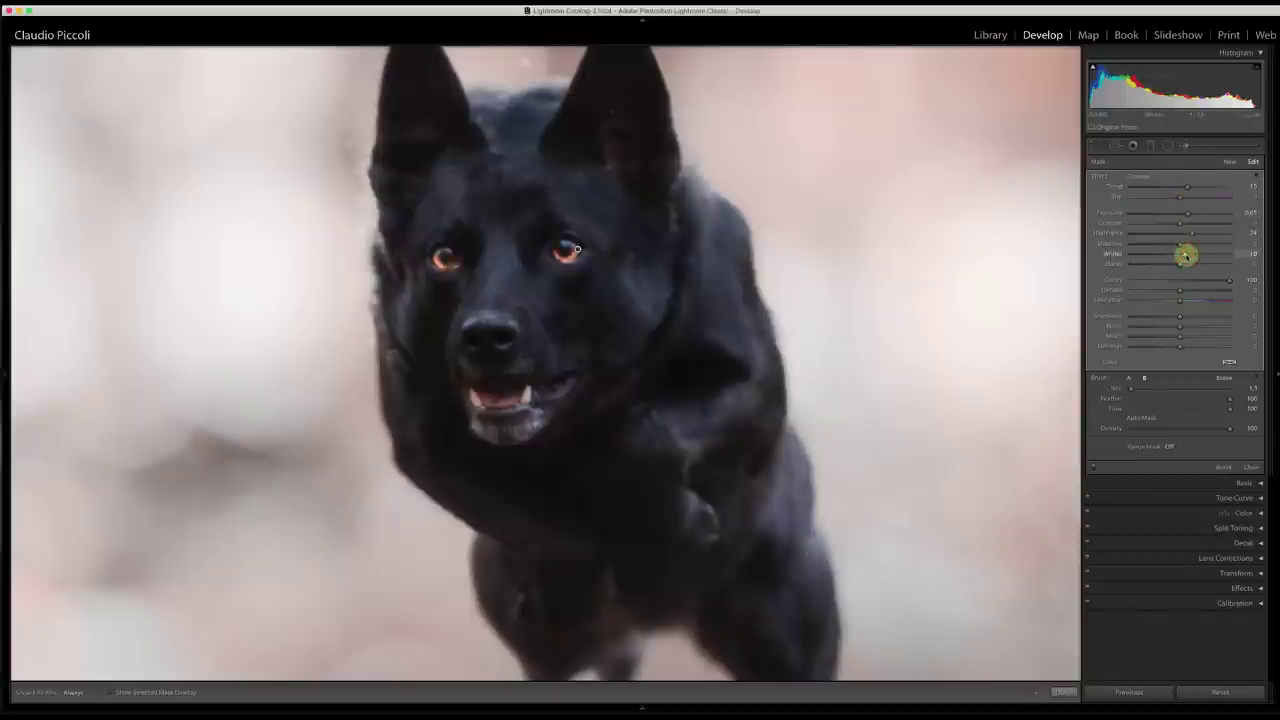
pyautogui.click(1181, 345)
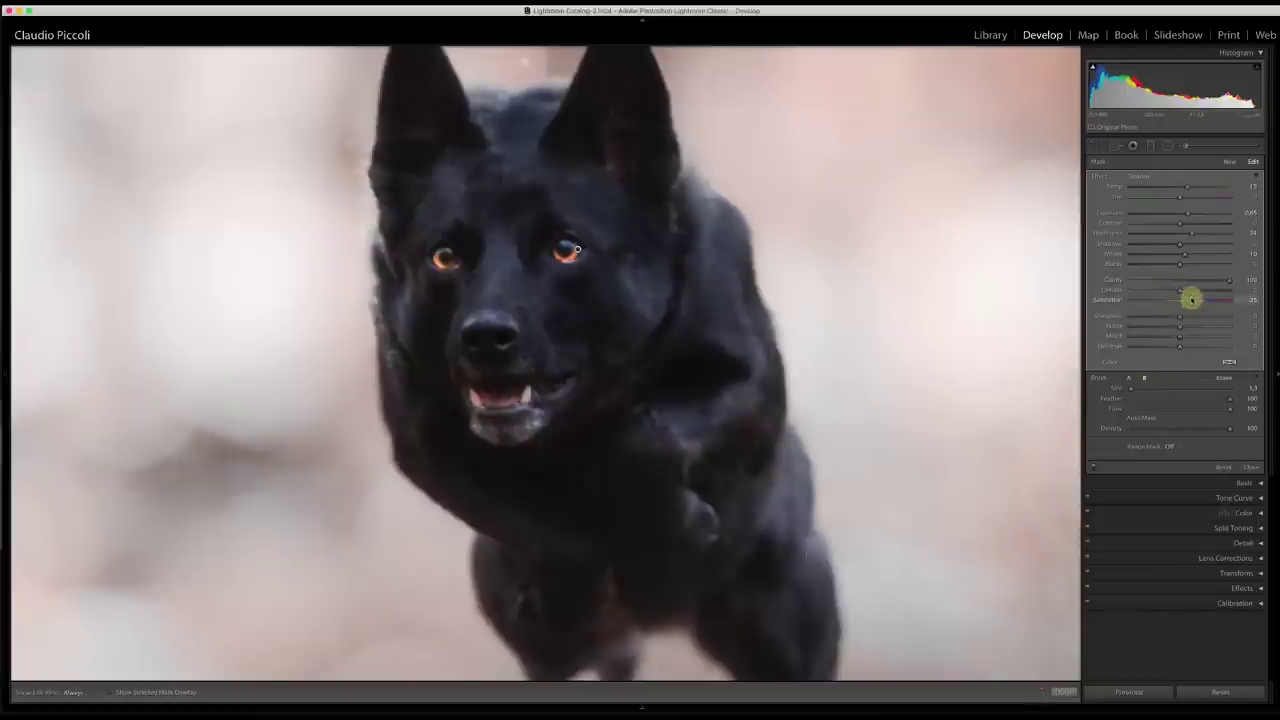
pyautogui.click(1192, 299)
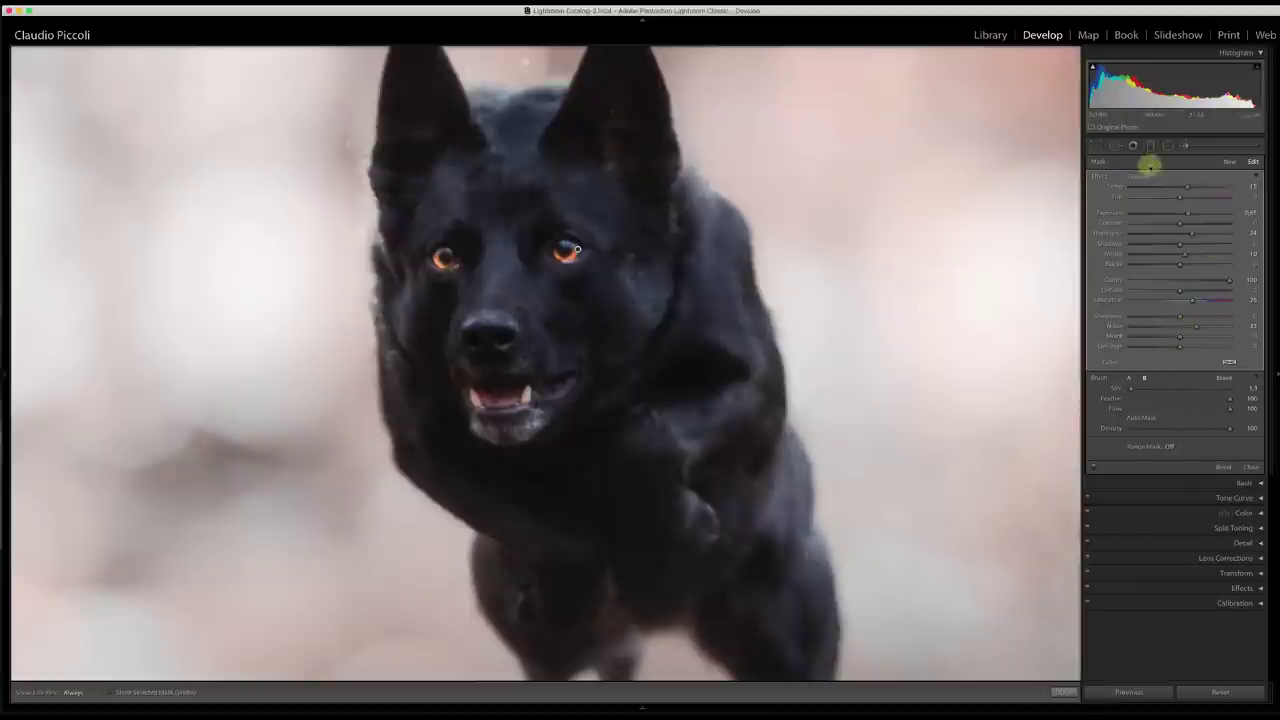
# Step: Paint a new brush mask over the inner part of both eyes with Clarity 100, Exposure about 0.47, Highlights about 10 and Whites about 8
pyautogui.click(1224, 162)
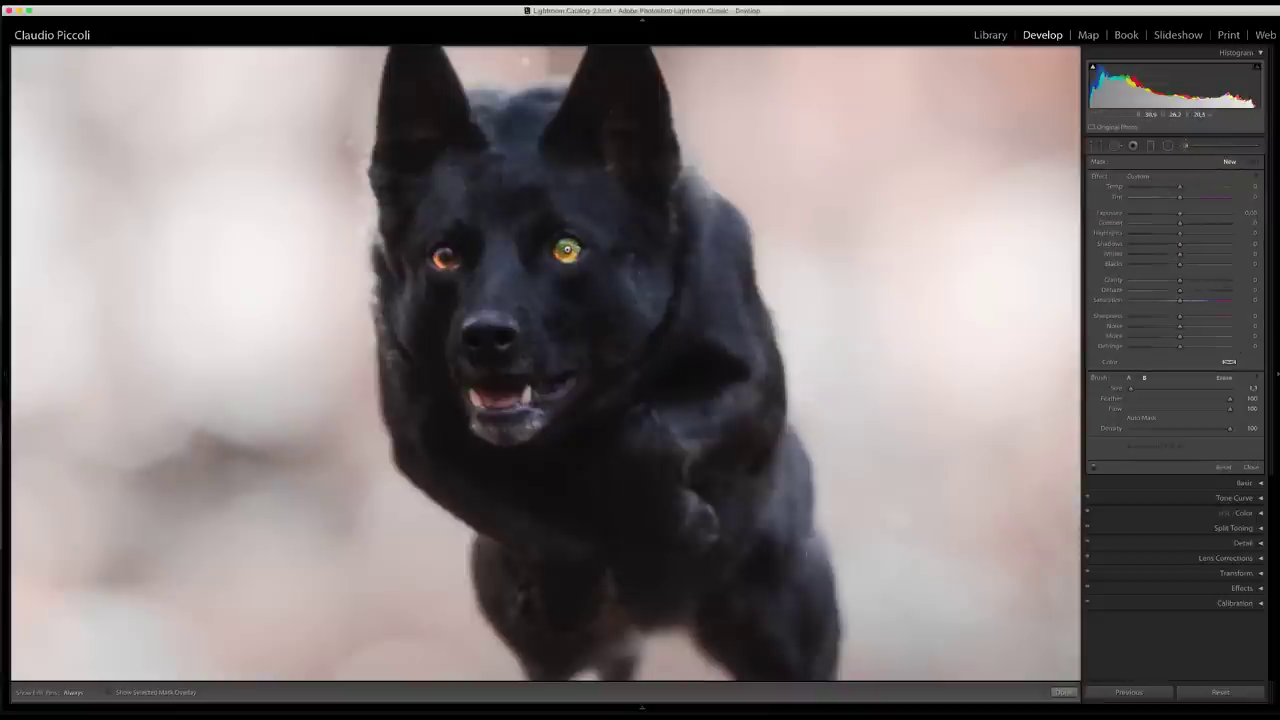
pyautogui.moveTo(564, 246); pyautogui.dragTo(574, 251)
pyautogui.moveTo(440, 255); pyautogui.dragTo(456, 259)
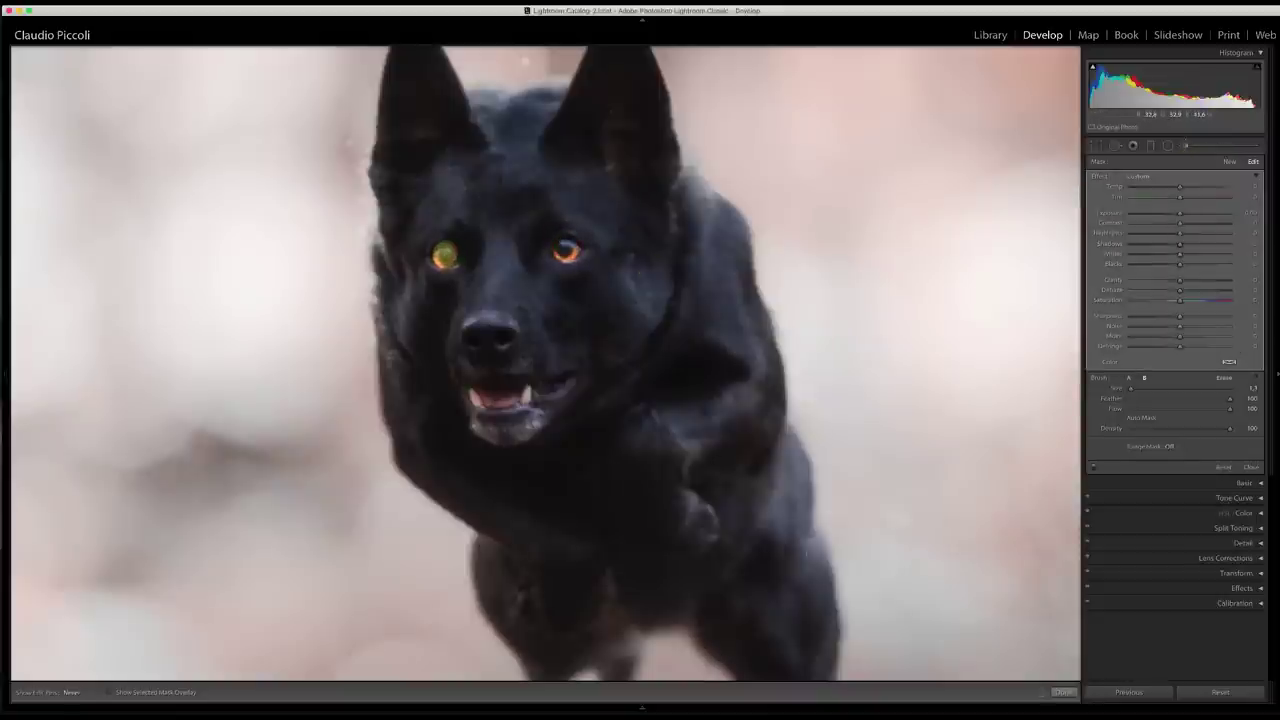
pyautogui.press('h')
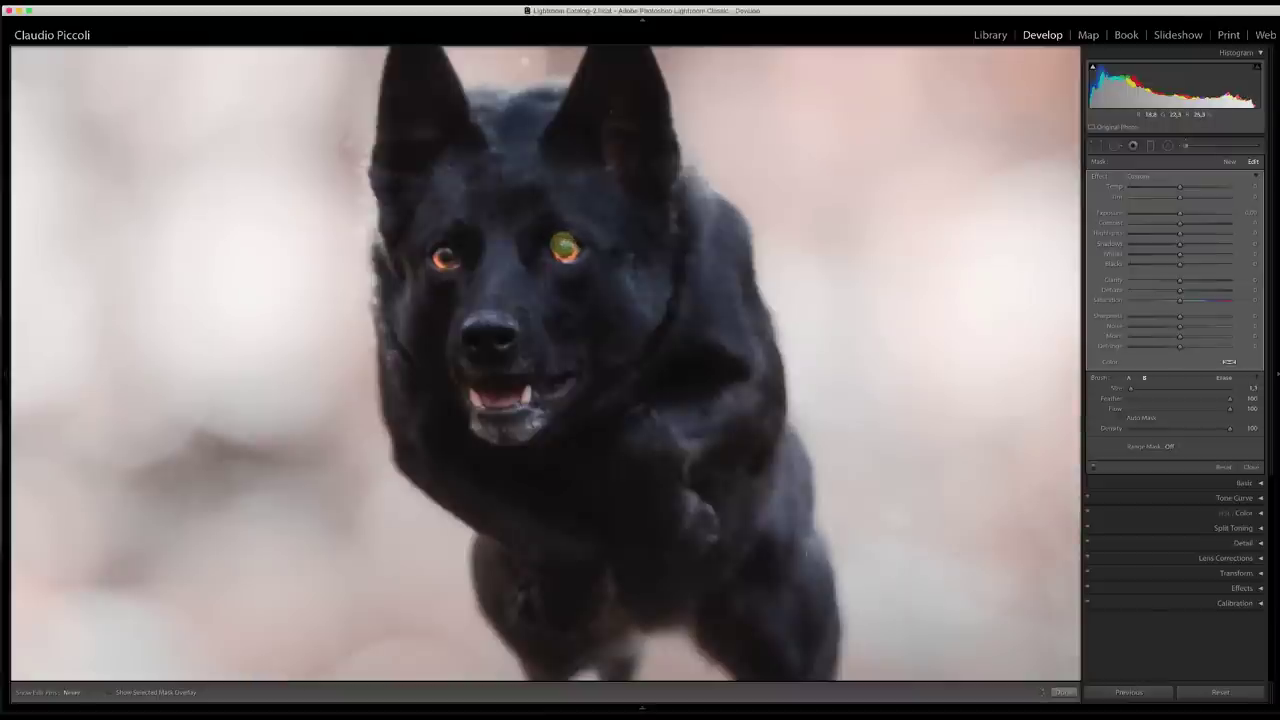
pyautogui.press('h')
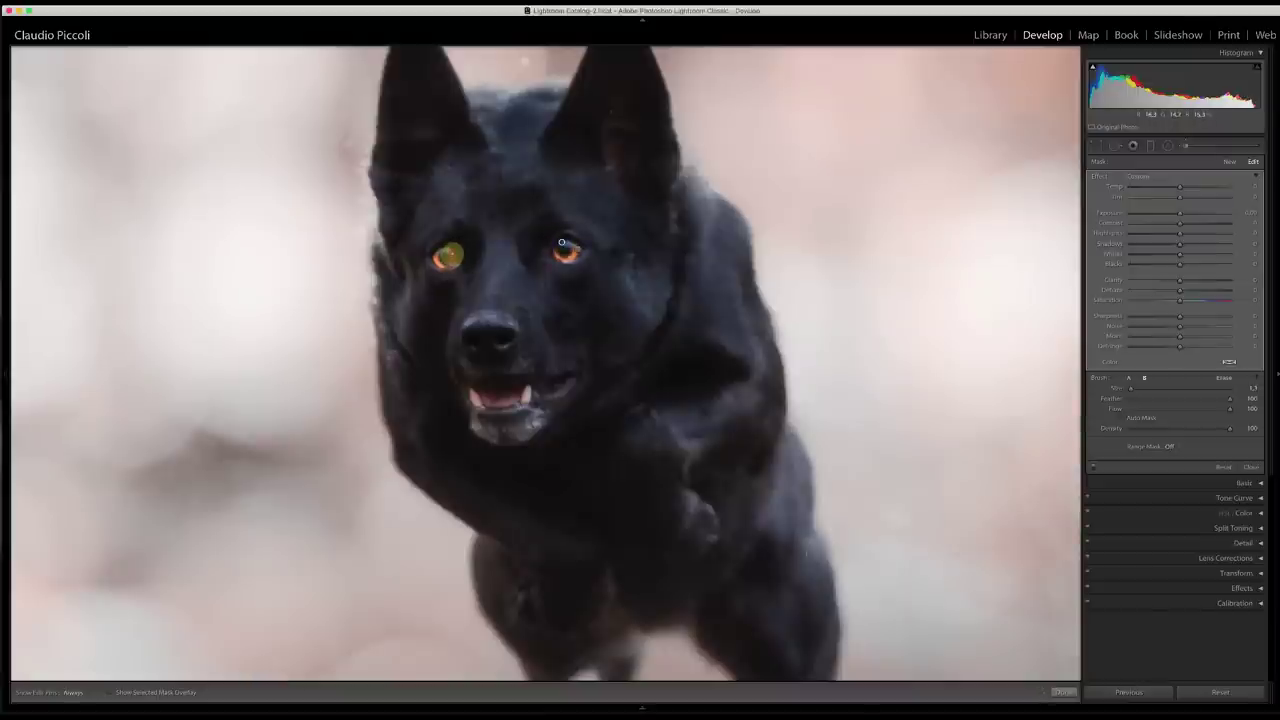
pyautogui.press('h')
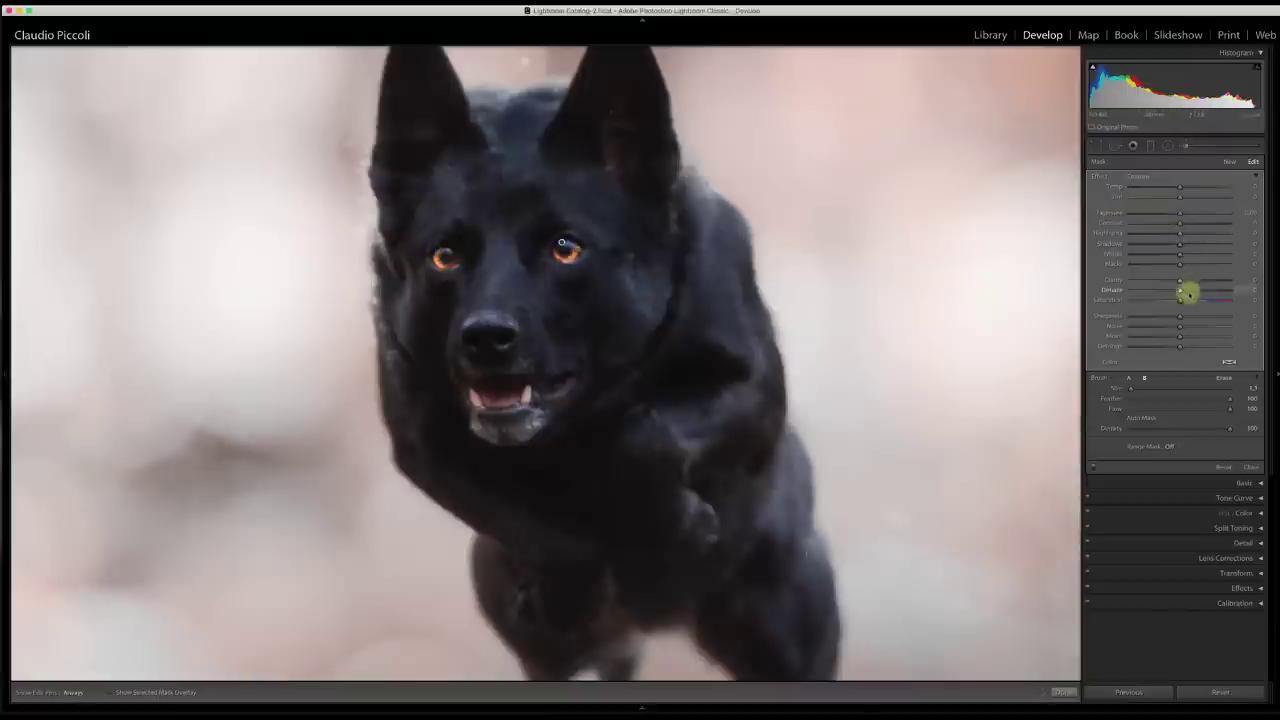
pyautogui.moveTo(1183, 283); pyautogui.dragTo(1243, 278)
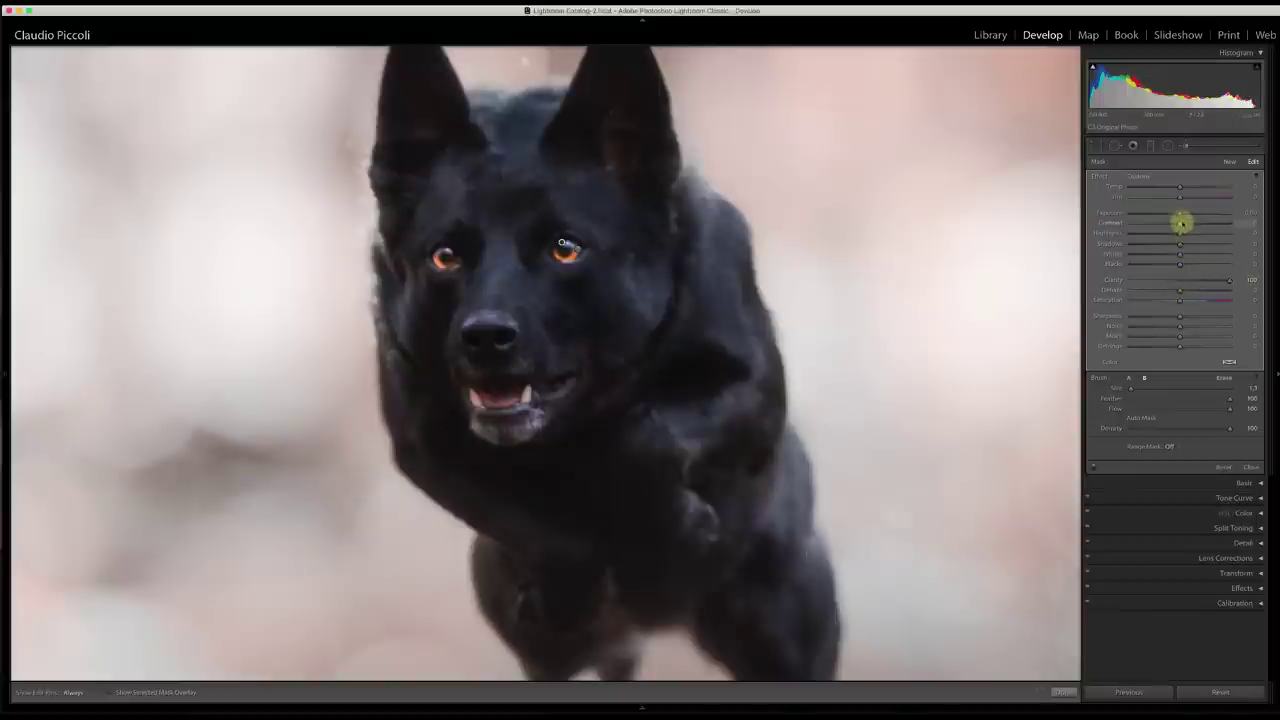
pyautogui.moveTo(1183, 214); pyautogui.dragTo(1185, 234)
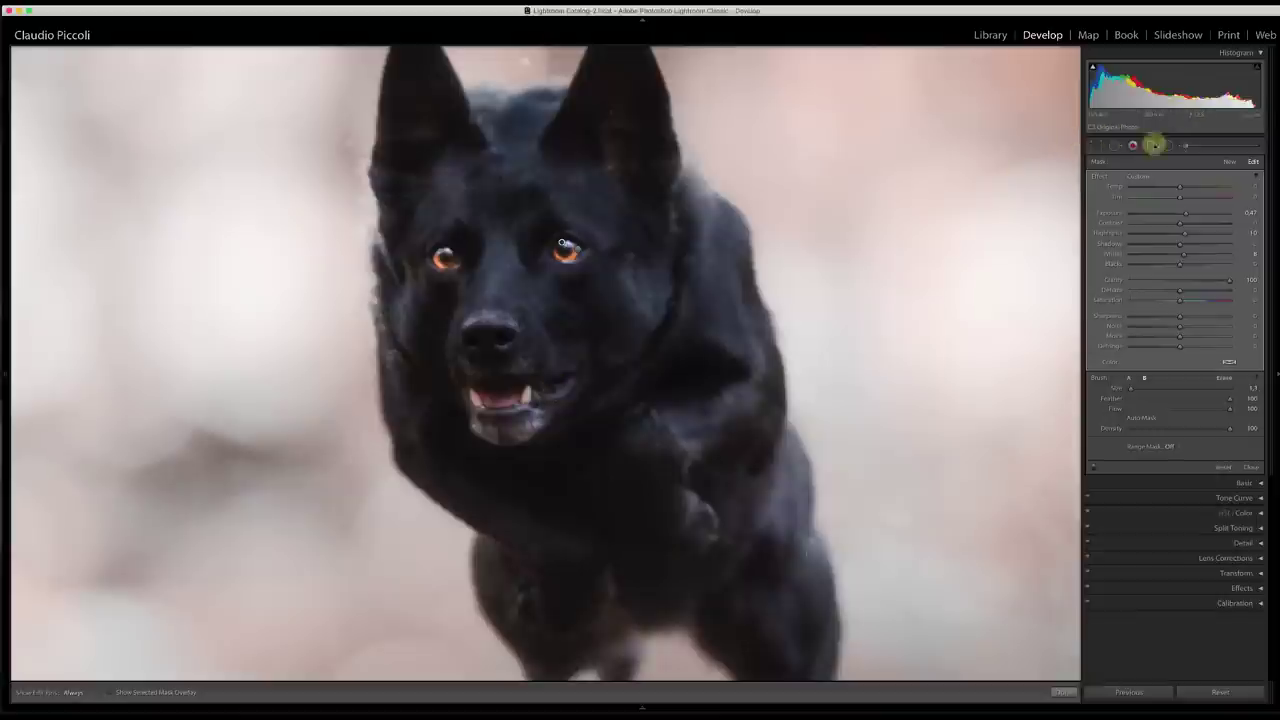
# Step: Whiten the dog's teeth with a new brush mask using Saturation about -55 and Exposure about 0.34, and finish the brush
pyautogui.click(1222, 161)
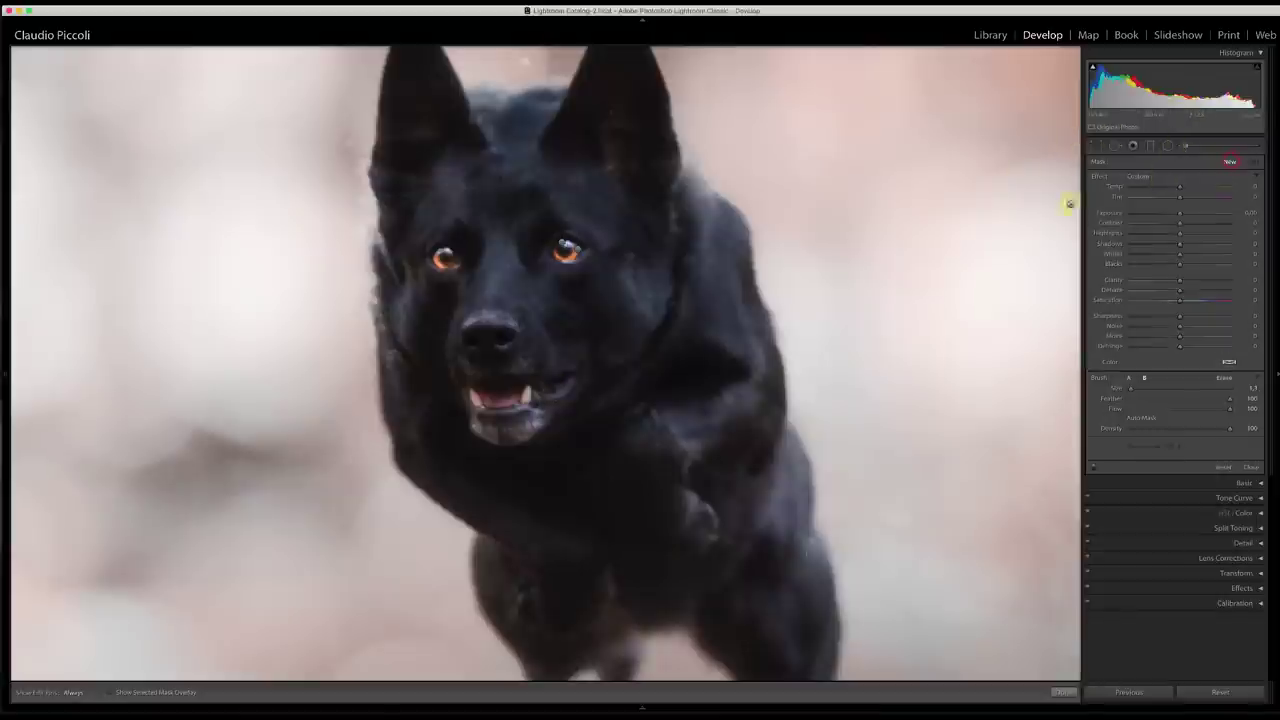
pyautogui.click(524, 399)
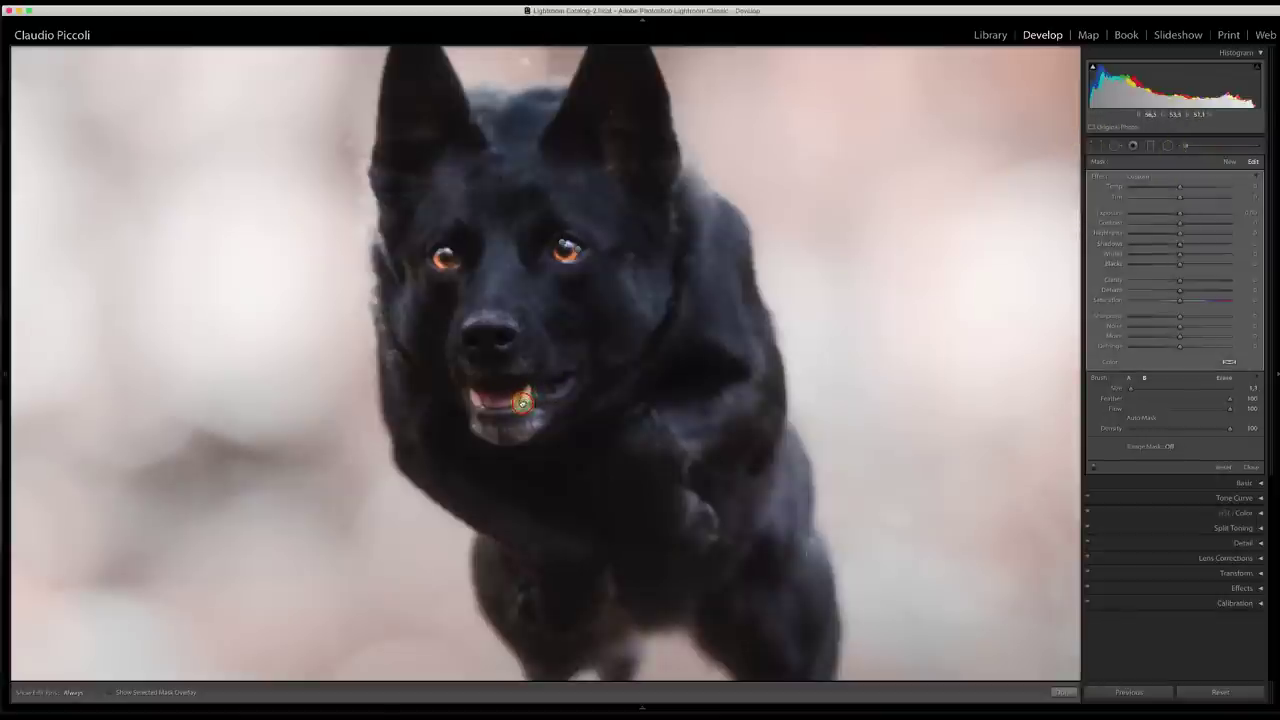
pyautogui.moveTo(522, 401); pyautogui.dragTo(474, 400)
pyautogui.press('h')
pyautogui.press('h')
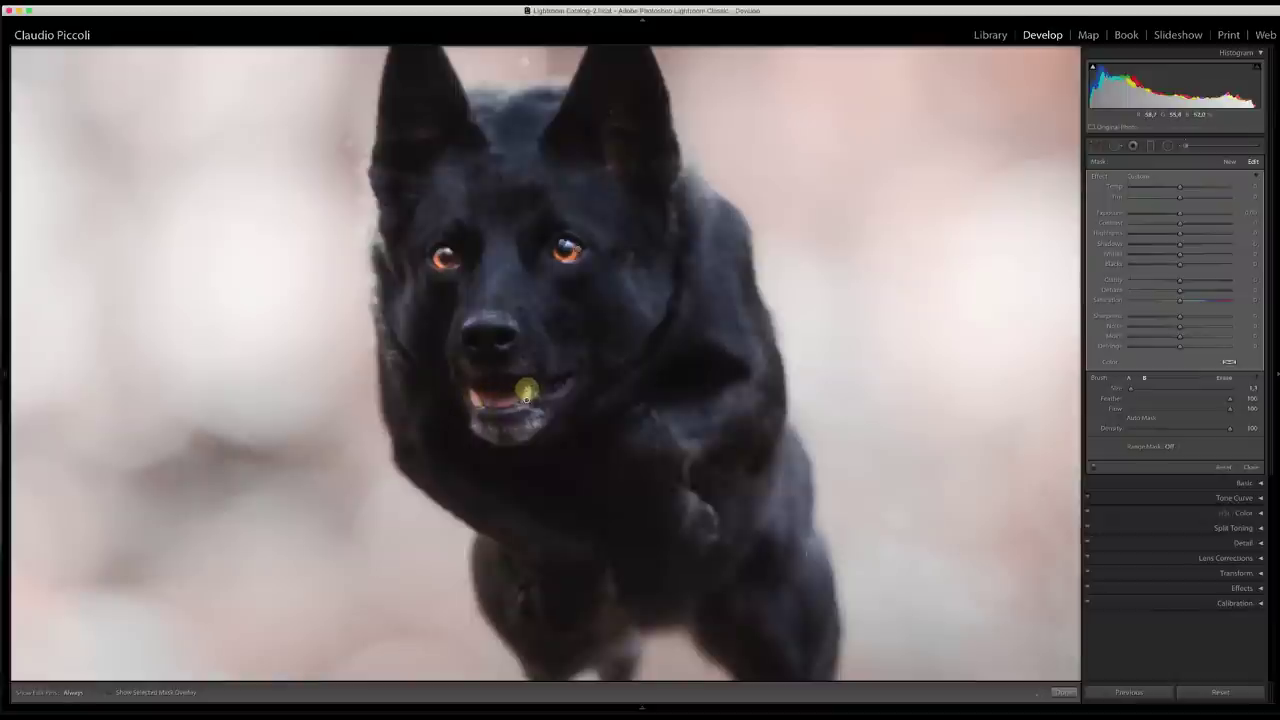
pyautogui.press('h')
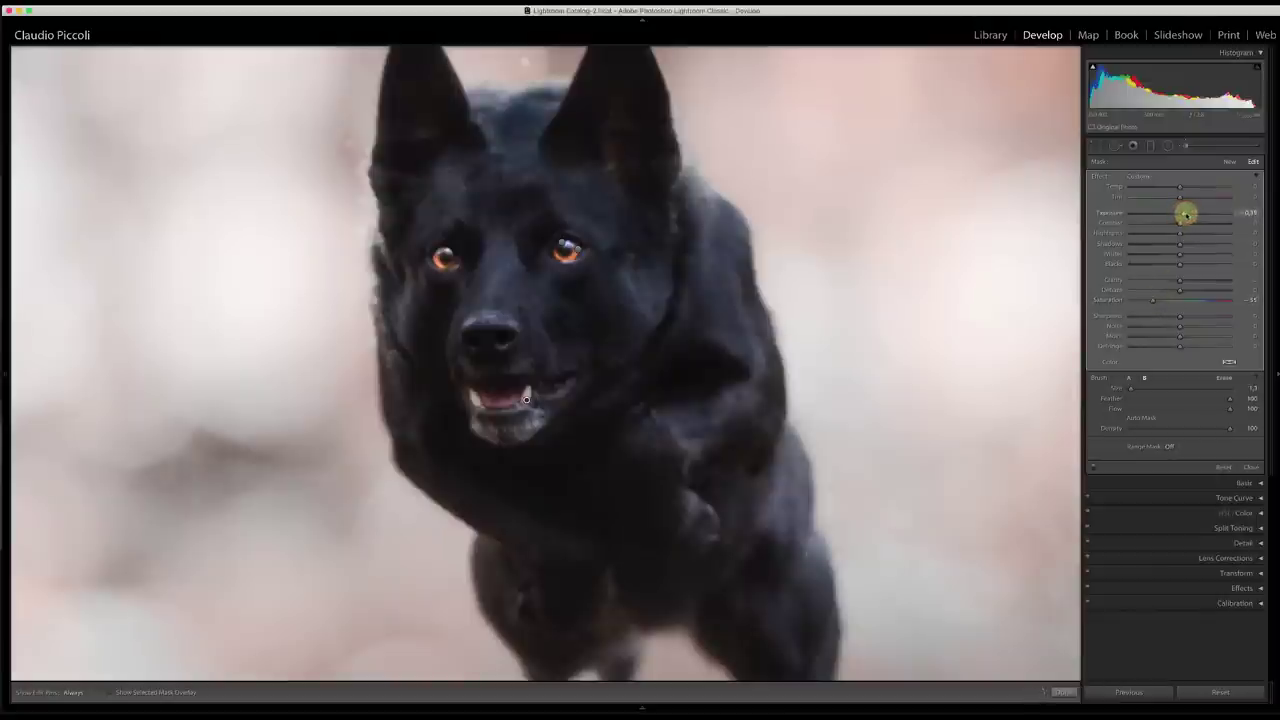
pyautogui.moveTo(1182, 255); pyautogui.dragTo(1178, 242)
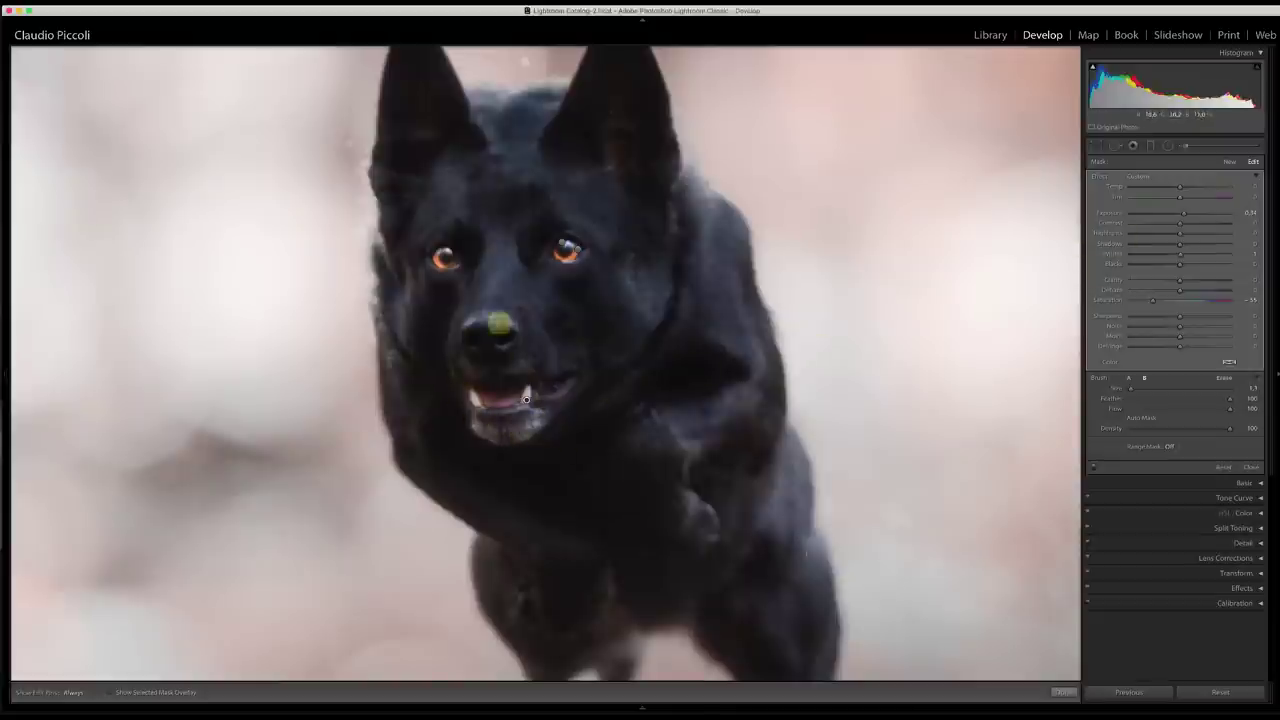
pyautogui.click(1058, 692)
# Step: Add an inverted radial filter over the right part of the log with Saturation about -46 and Clarity about 17
pyautogui.click(609, 355)
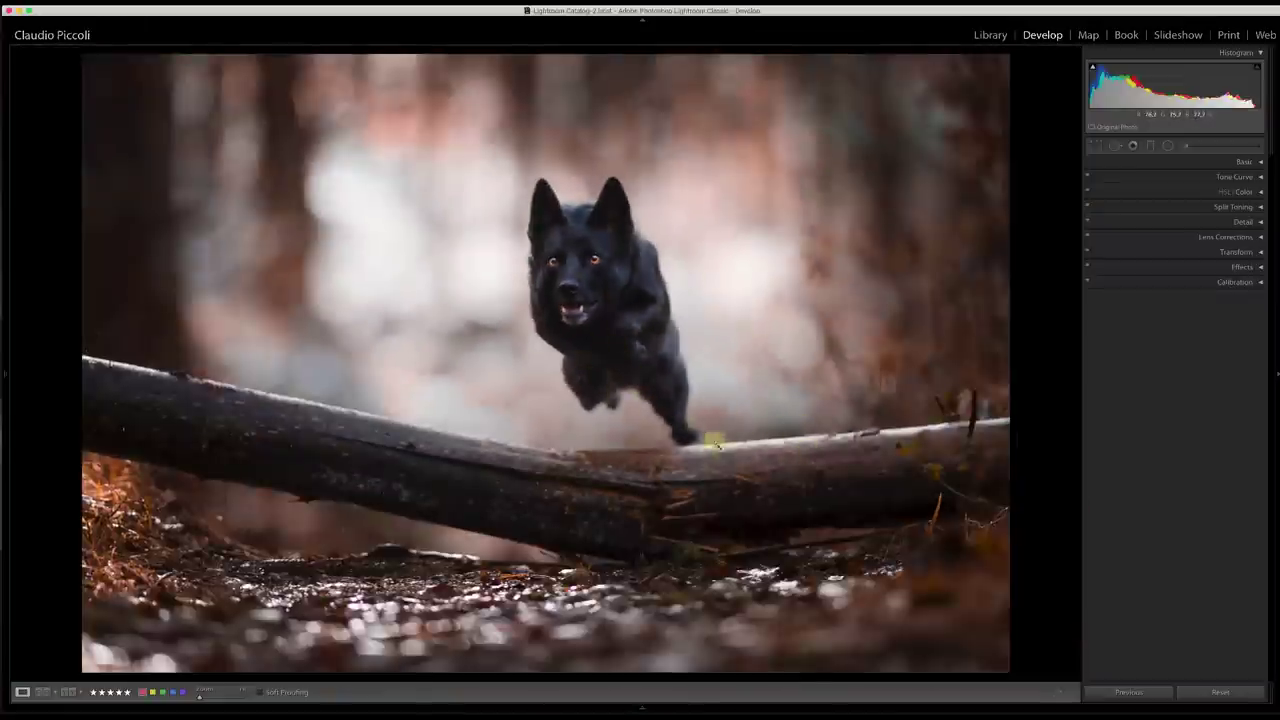
pyautogui.click(1168, 145)
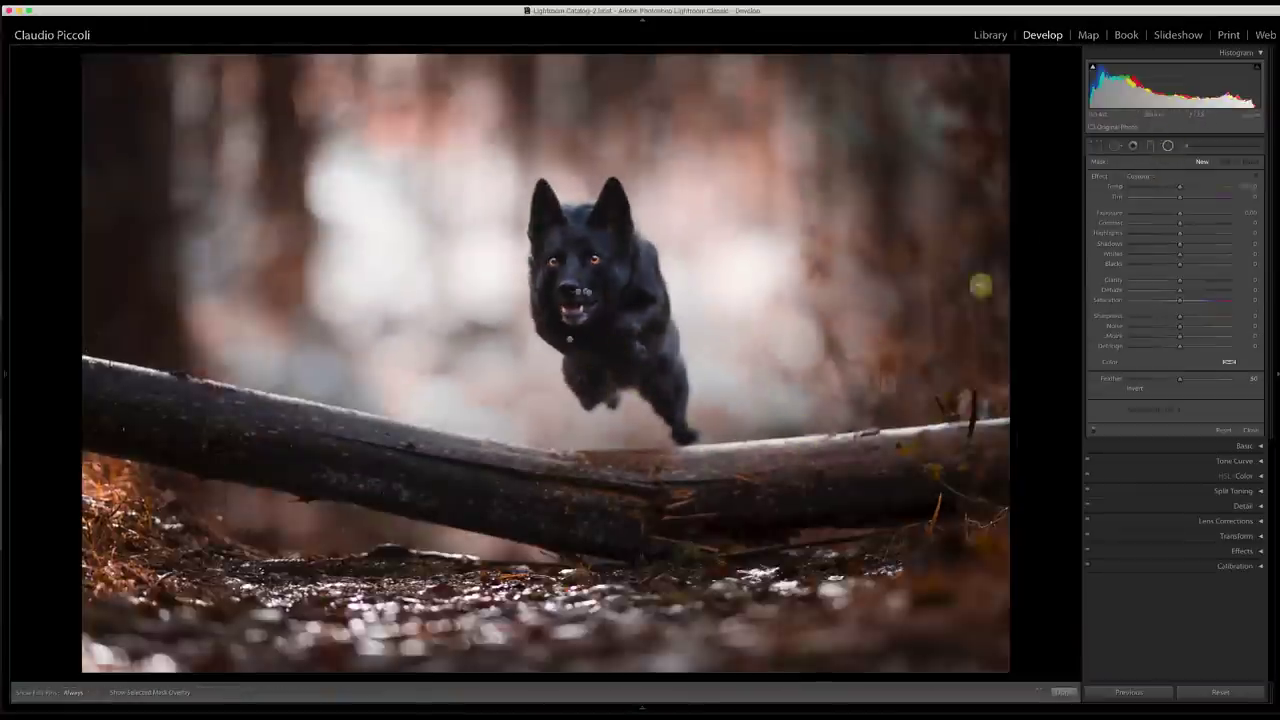
pyautogui.moveTo(800, 476); pyautogui.dragTo(505, 506)
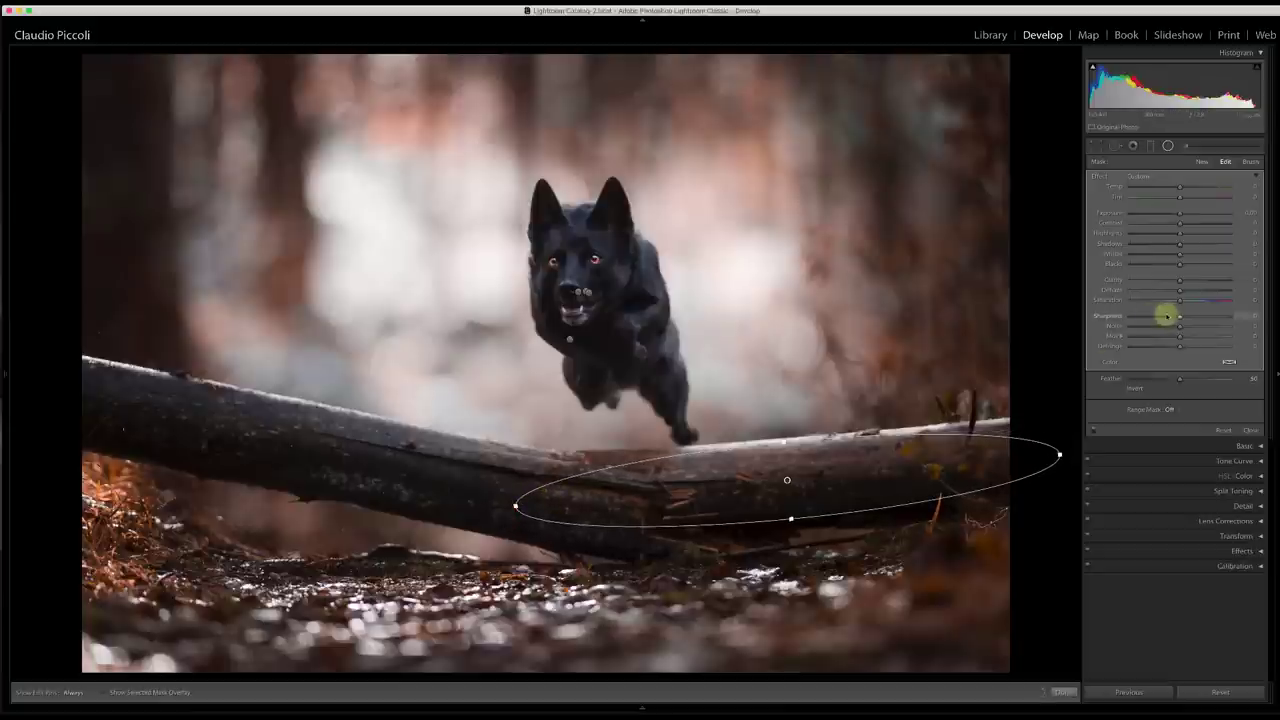
pyautogui.moveTo(1155, 300); pyautogui.dragTo(1156, 301)
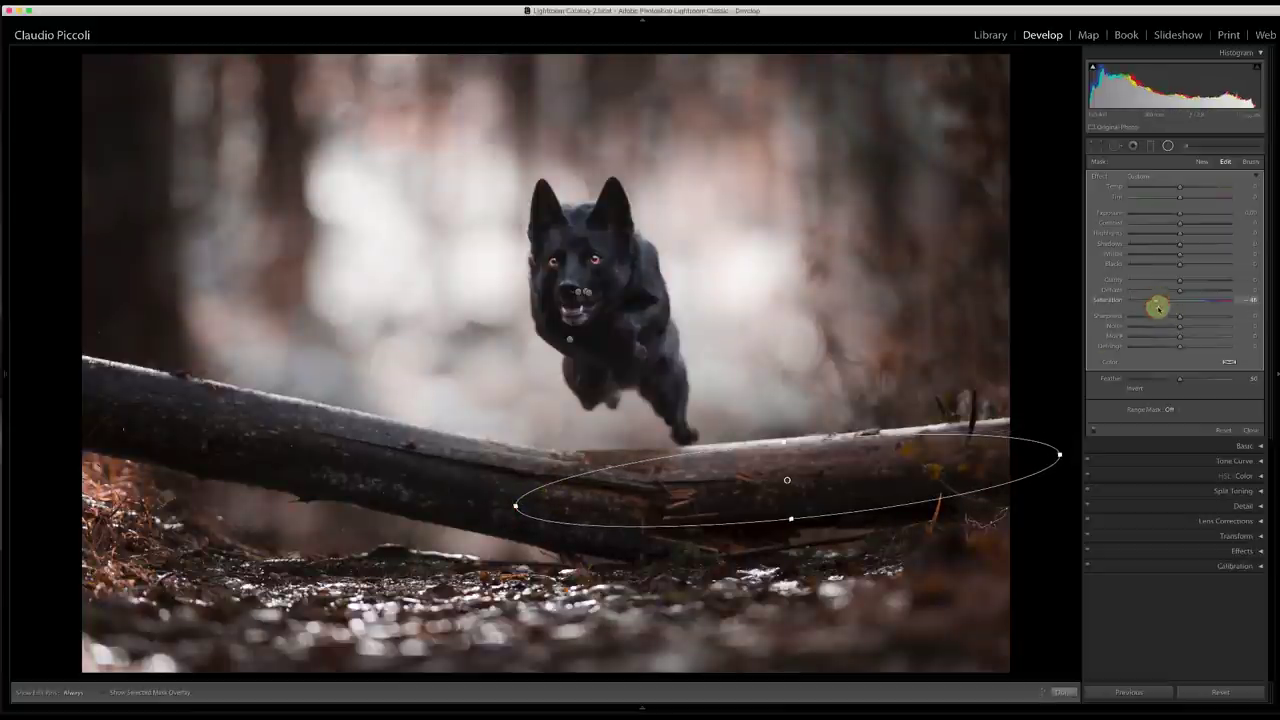
pyautogui.click(1119, 396)
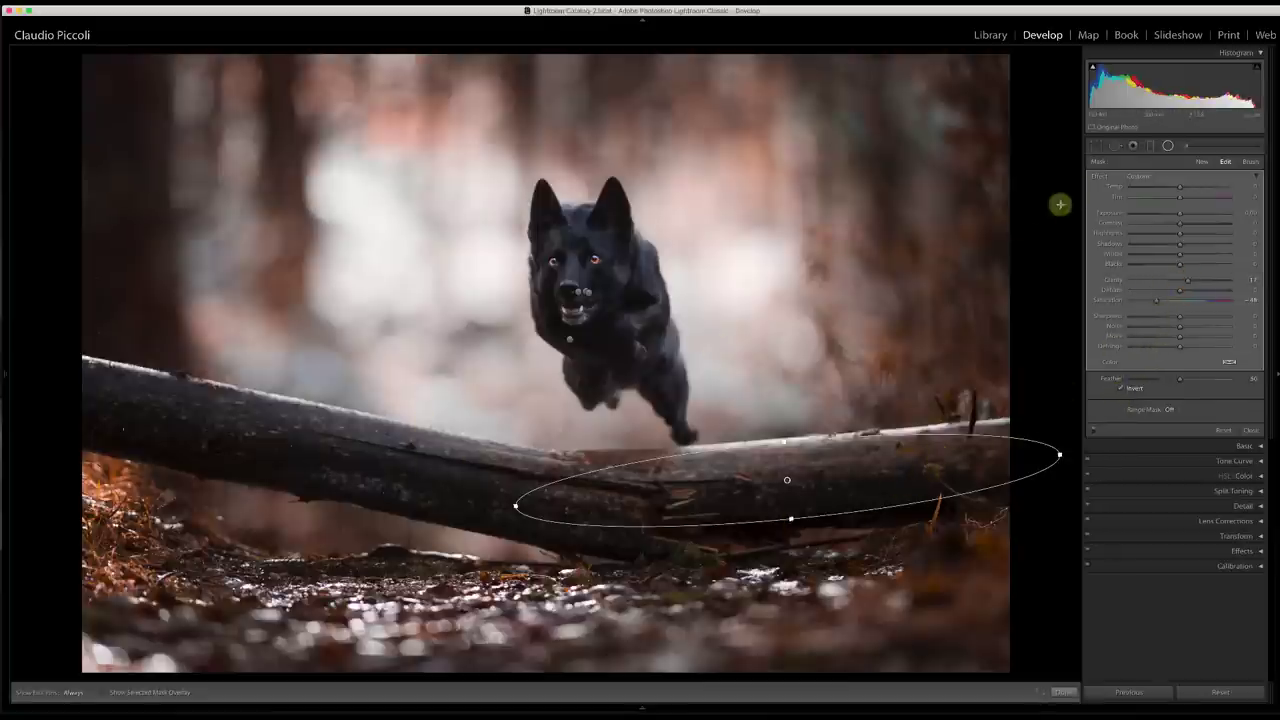
# Step: Add an inverted radial filter tilted along the left part of the log with Saturation about -36 and Clarity about 24
pyautogui.click(1167, 145)
pyautogui.click(1167, 145)
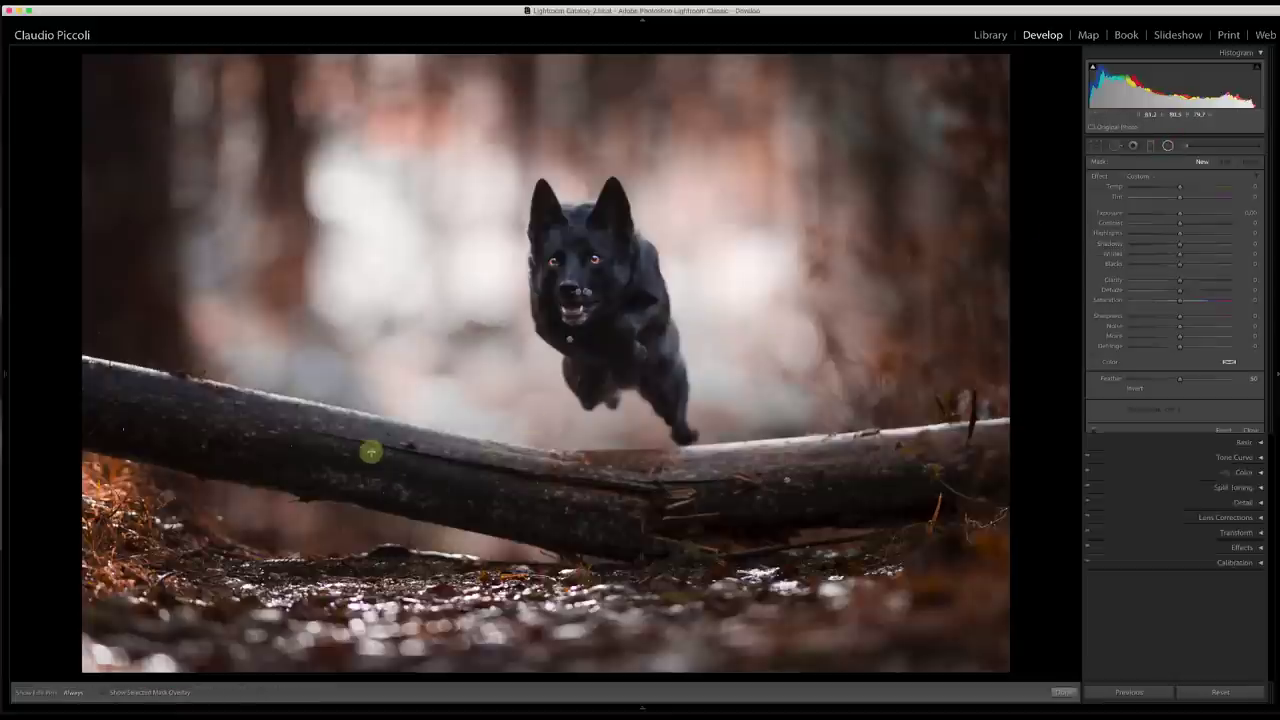
pyautogui.moveTo(358, 454)
pyautogui.mouseDown()
pyautogui.moveTo(143, 400)
pyautogui.moveTo(109, 397)
pyautogui.moveTo(102, 406)
pyautogui.moveTo(126, 400)
pyautogui.moveTo(97, 413)
pyautogui.mouseUp()
pyautogui.click(634, 457)
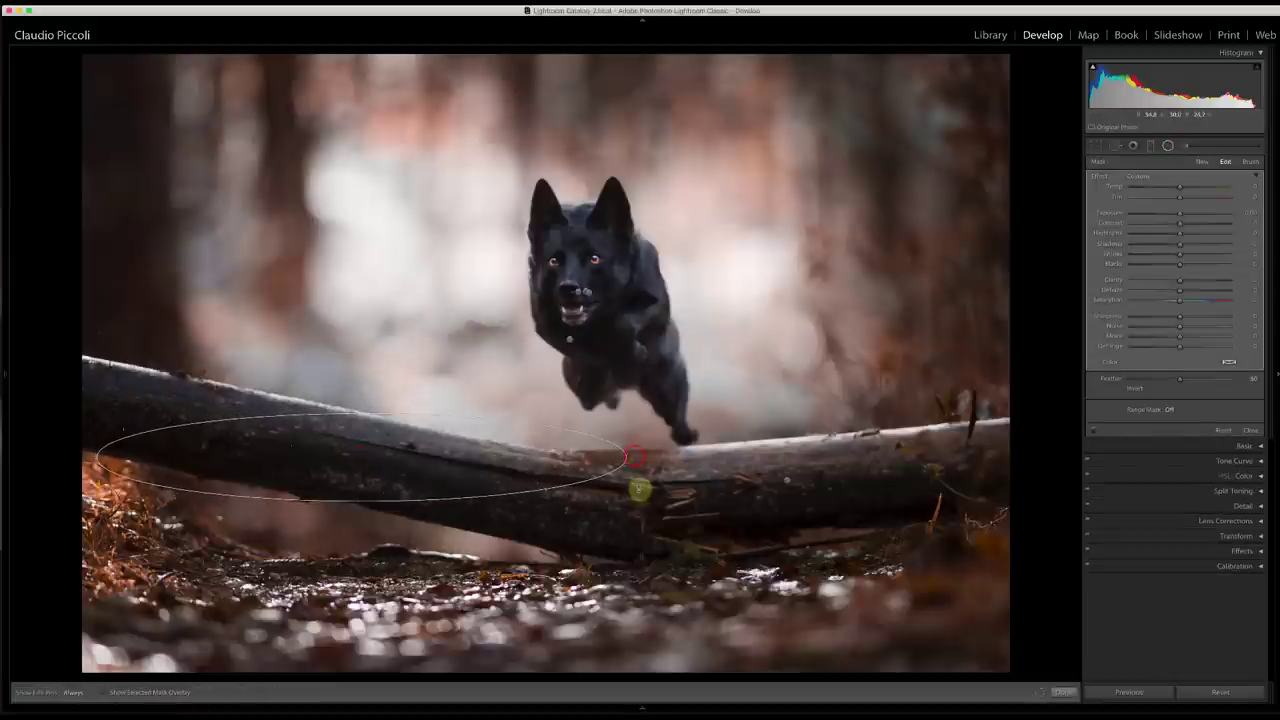
pyautogui.moveTo(638, 490); pyautogui.dragTo(671, 514)
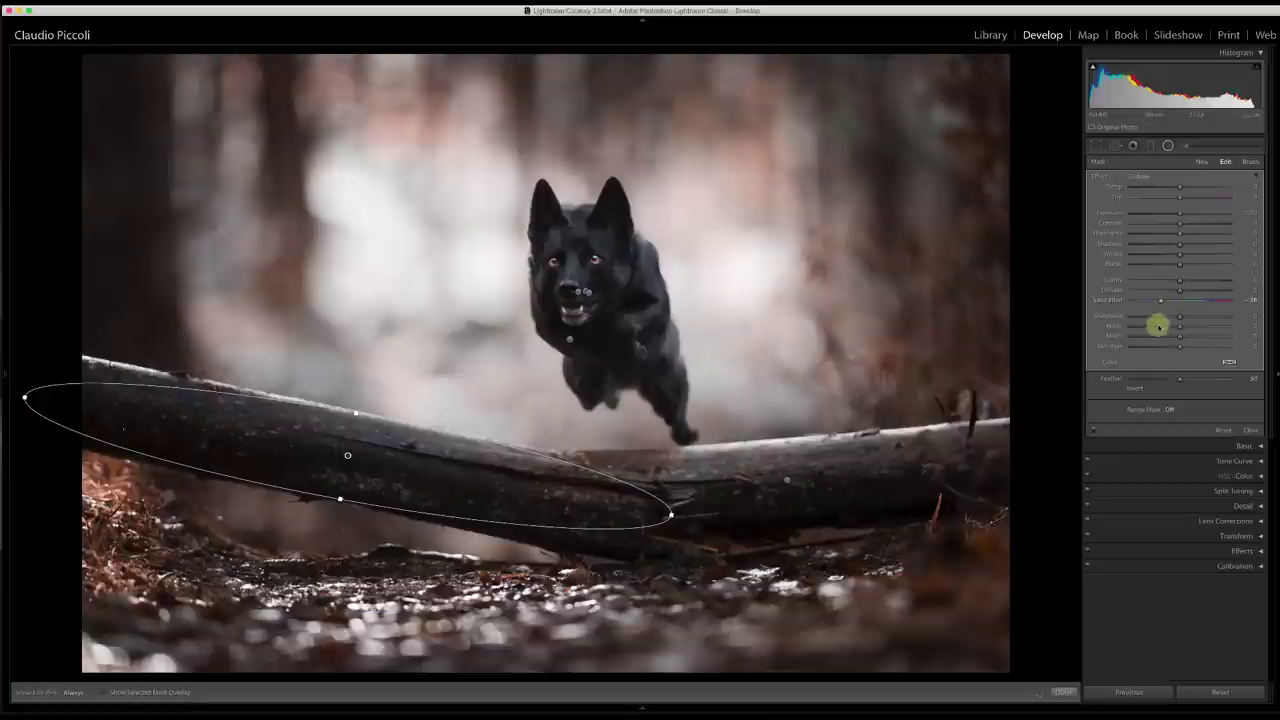
pyautogui.click(1124, 387)
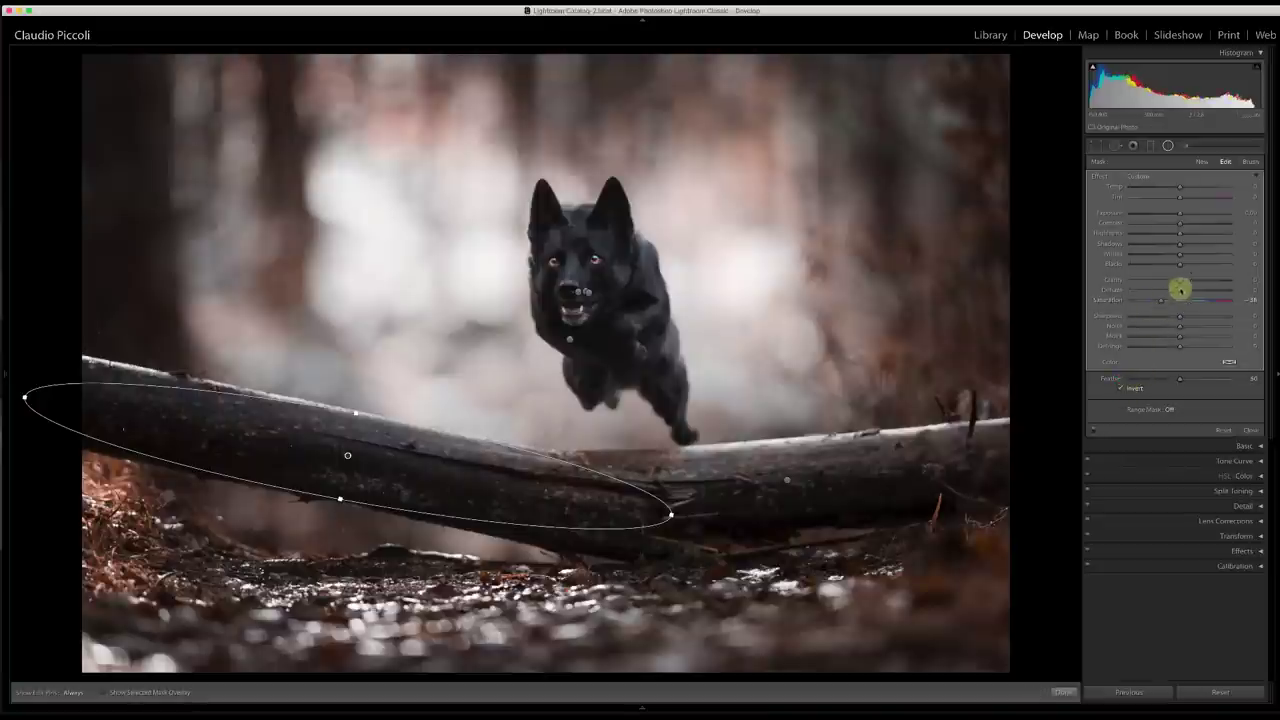
pyautogui.moveTo(1179, 281); pyautogui.dragTo(1192, 280)
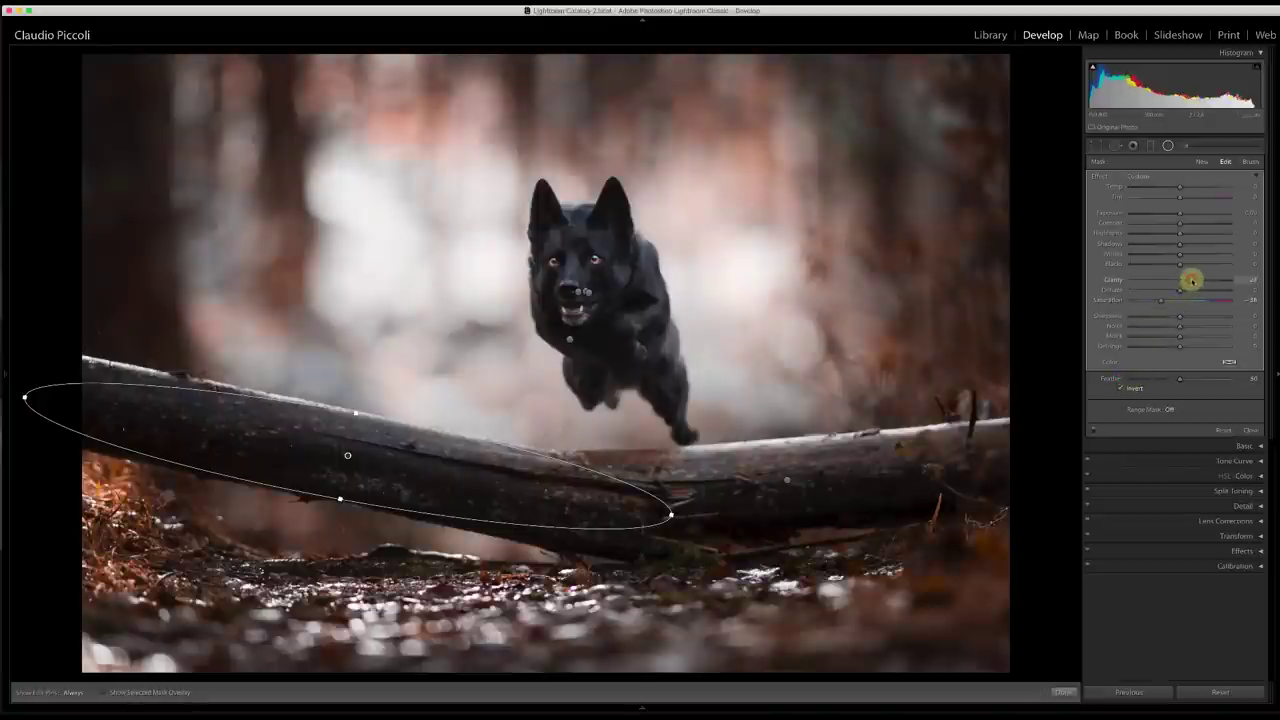
# Step: Add a wide, flat inverted radial filter over the forest floor below the log with Clarity about 52
pyautogui.click(1168, 146)
pyautogui.click(1168, 146)
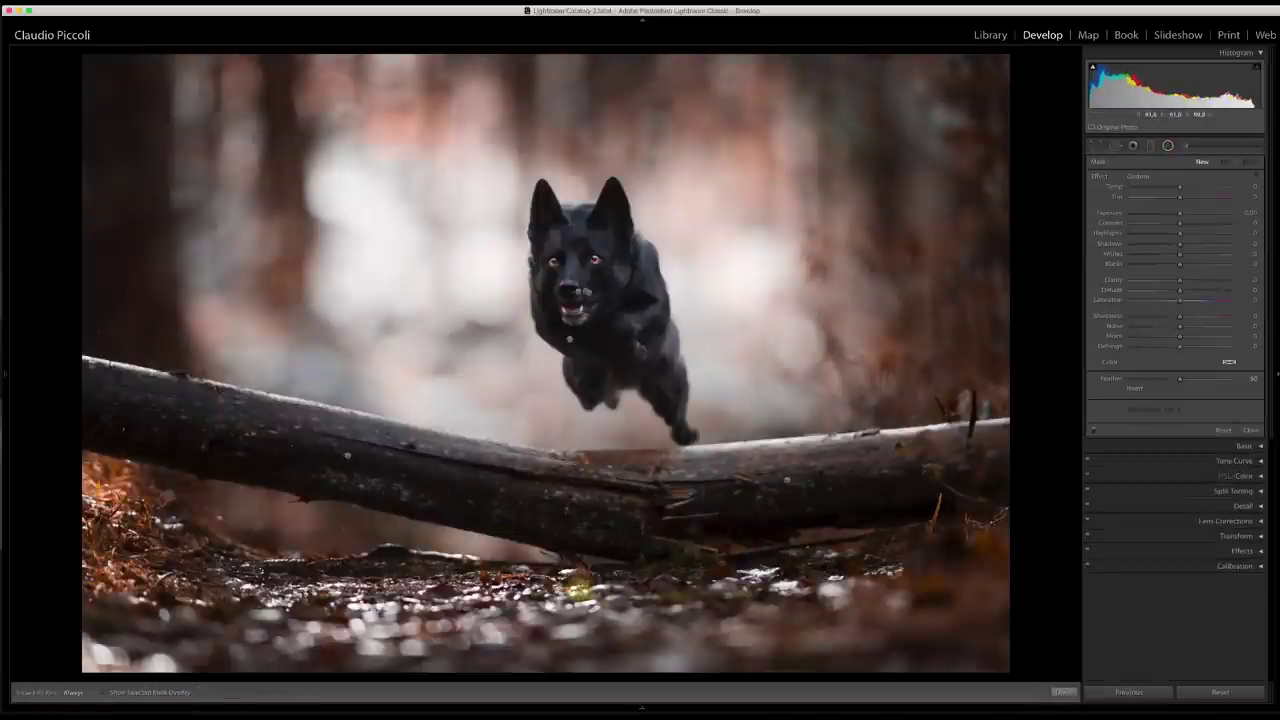
pyautogui.moveTo(580, 590); pyautogui.dragTo(208, 563)
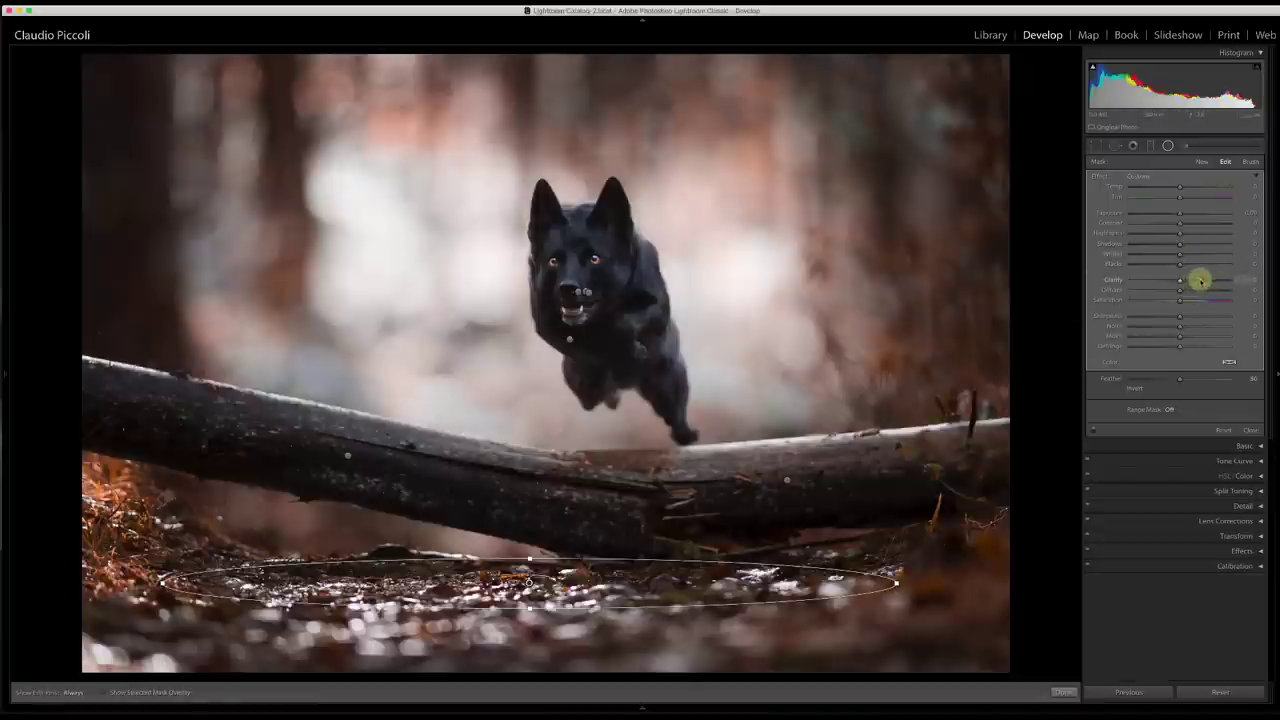
pyautogui.click(1200, 282)
pyautogui.click(1131, 390)
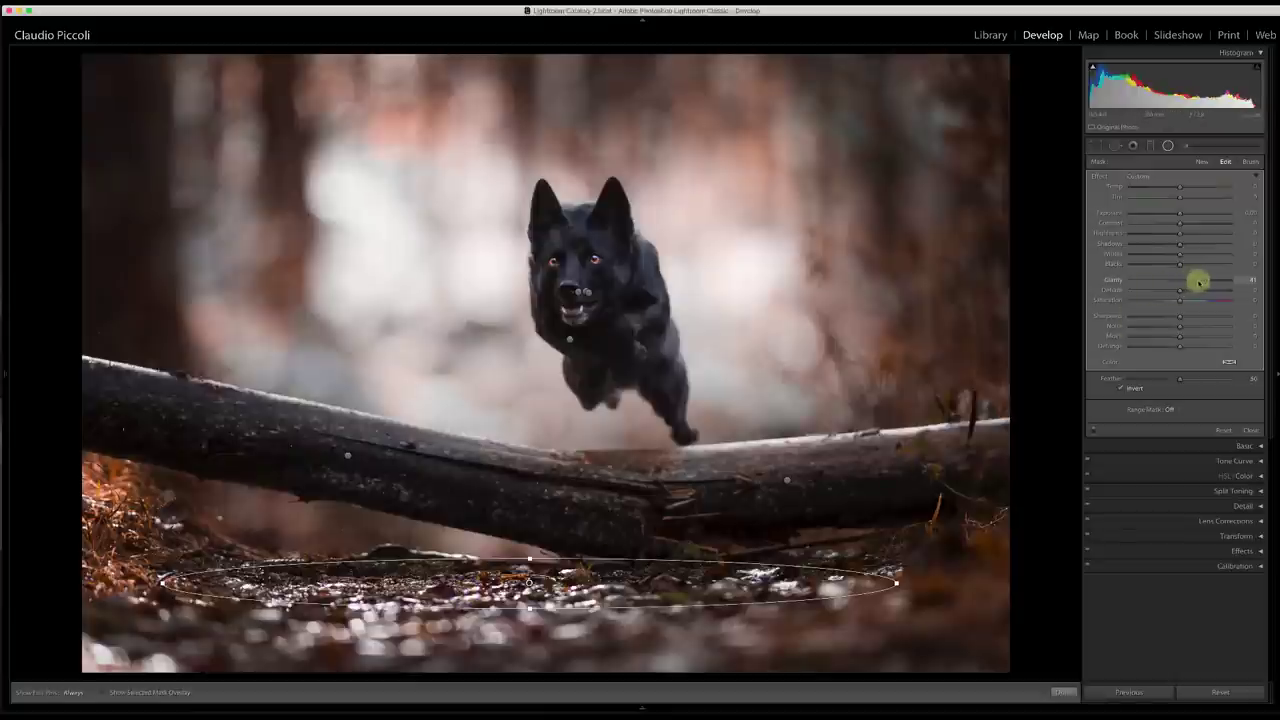
pyautogui.moveTo(1199, 282)
pyautogui.mouseDown()
pyautogui.moveTo(1180, 282)
pyautogui.moveTo(1206, 283)
pyautogui.mouseUp()
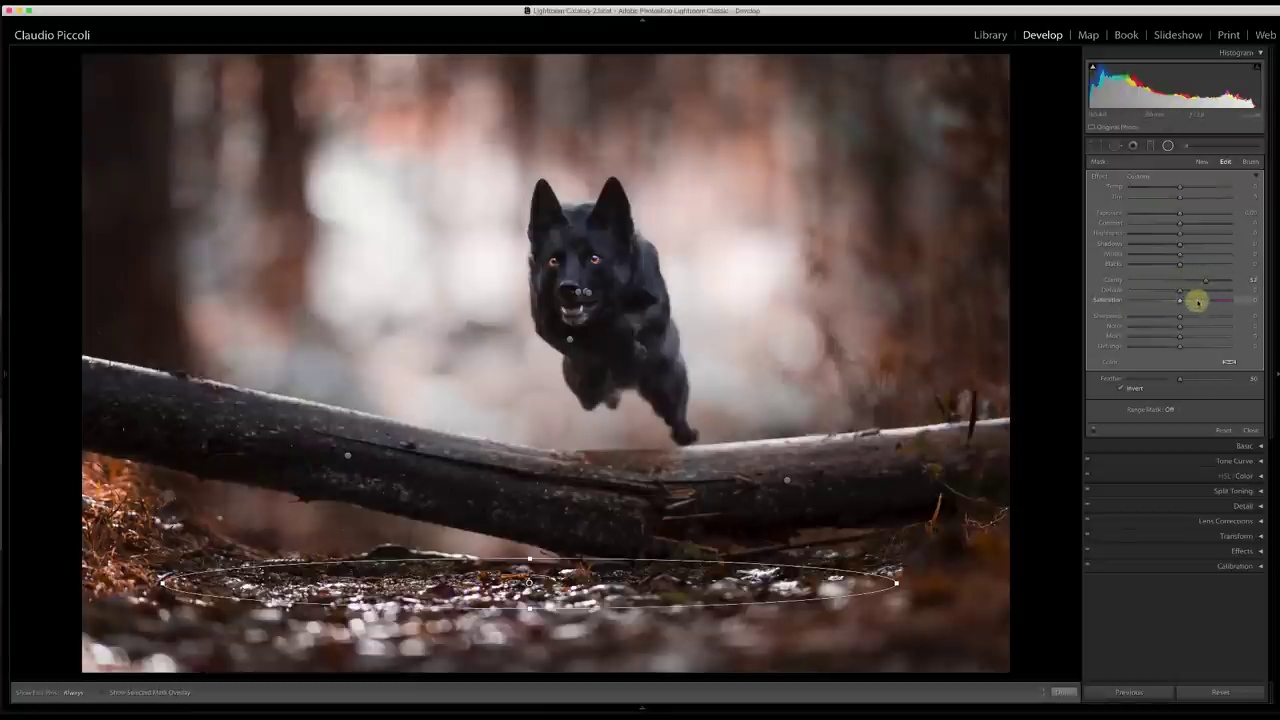
# Step: Brighten the forest floor filter with Exposure about 0.41, keeping Saturation at 0, and finish the radial filter
pyautogui.moveTo(1194, 298); pyautogui.dragTo(1192, 299)
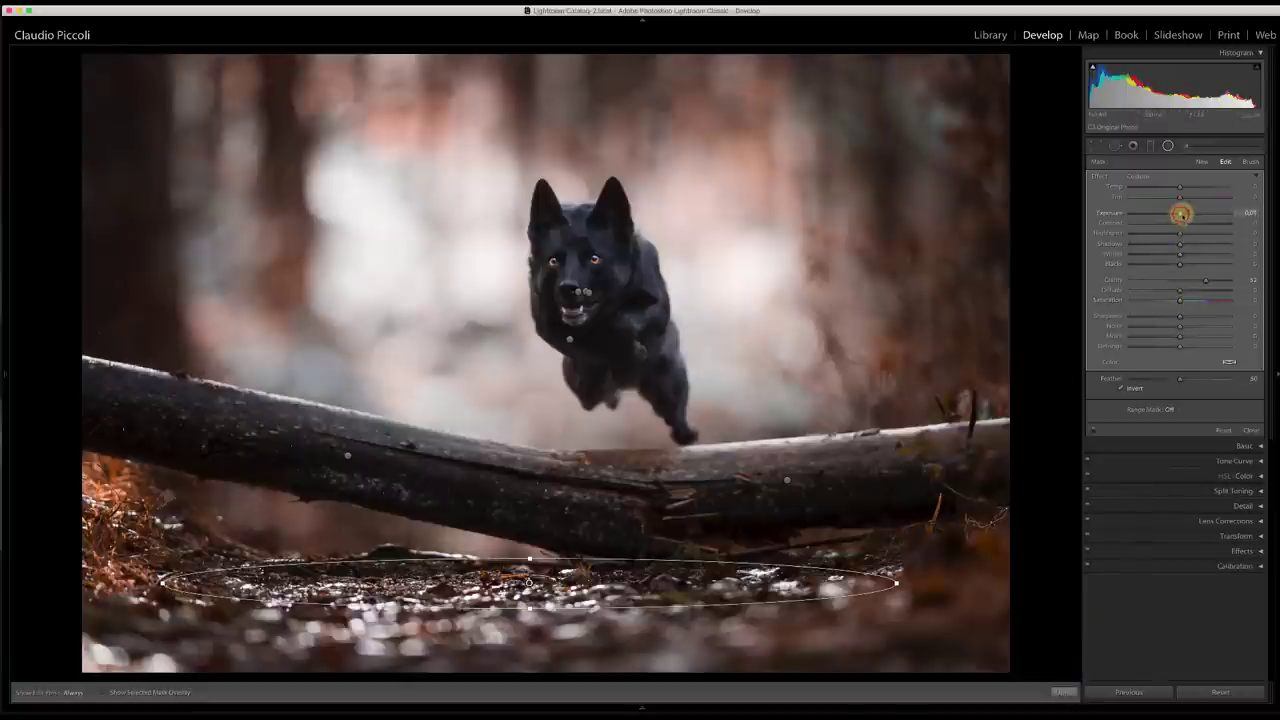
pyautogui.moveTo(1181, 213); pyautogui.dragTo(1192, 215)
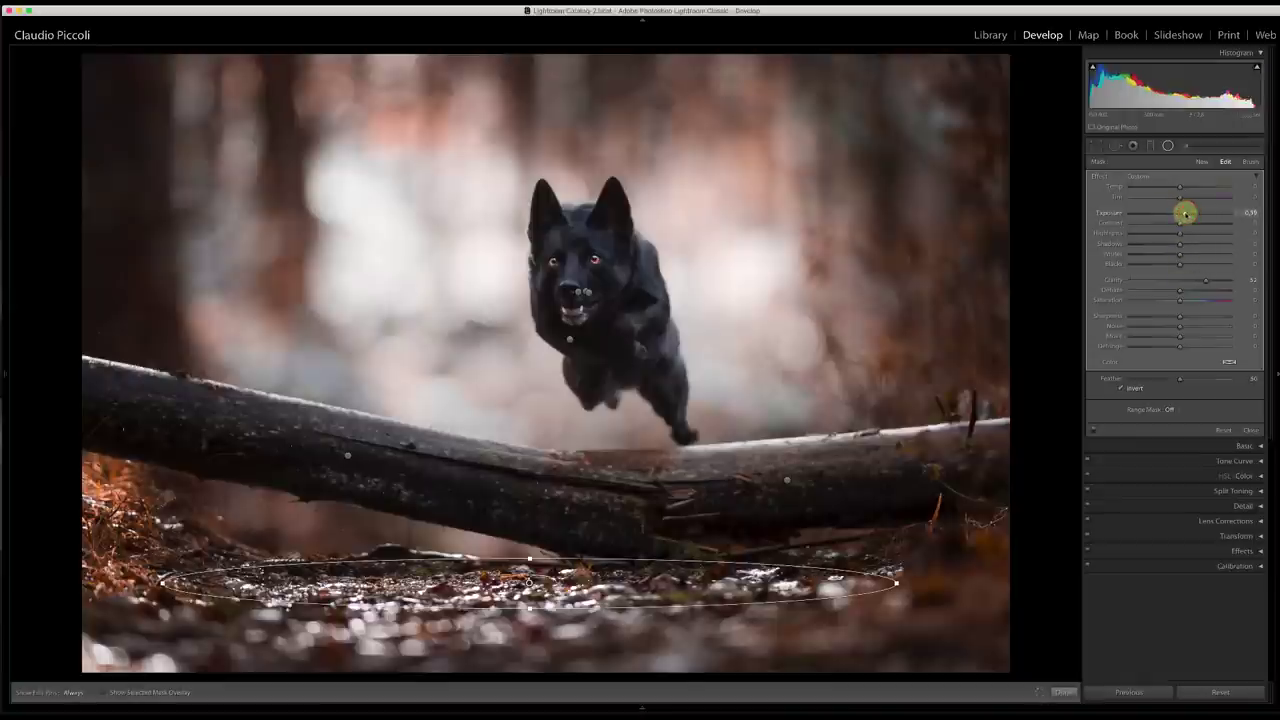
pyautogui.moveTo(1185, 213); pyautogui.dragTo(1186, 213)
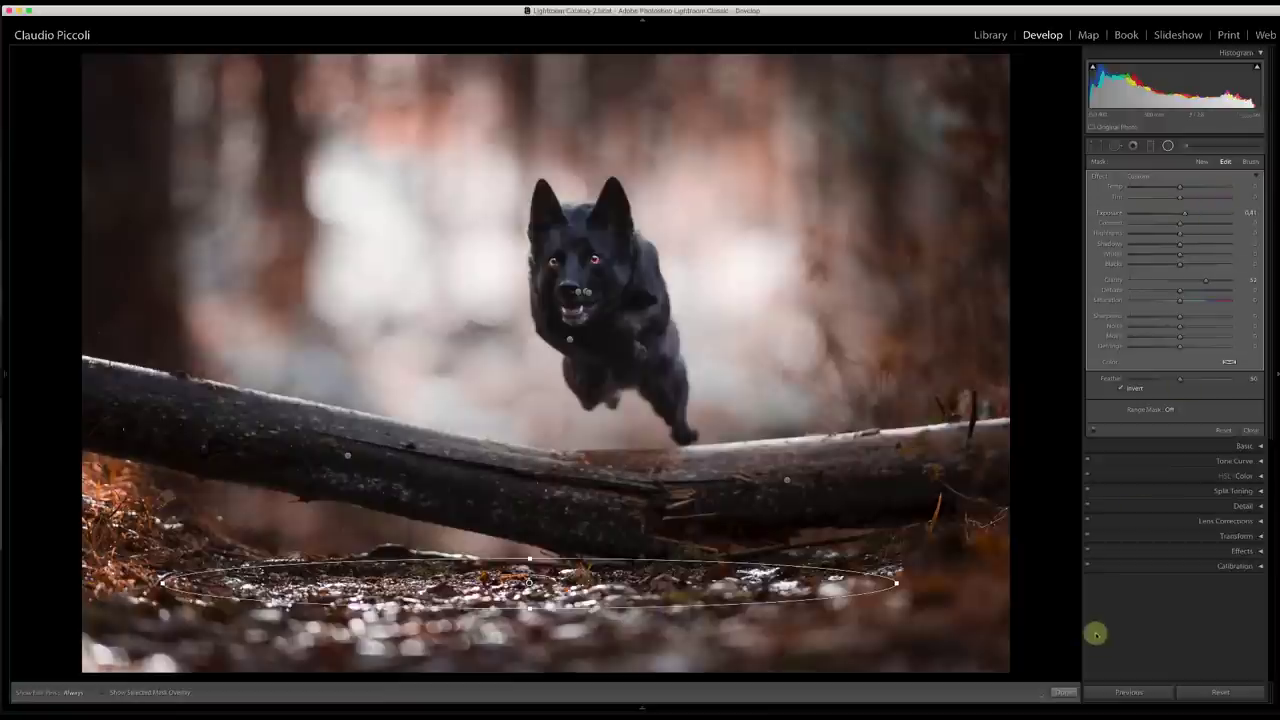
pyautogui.click(1066, 691)
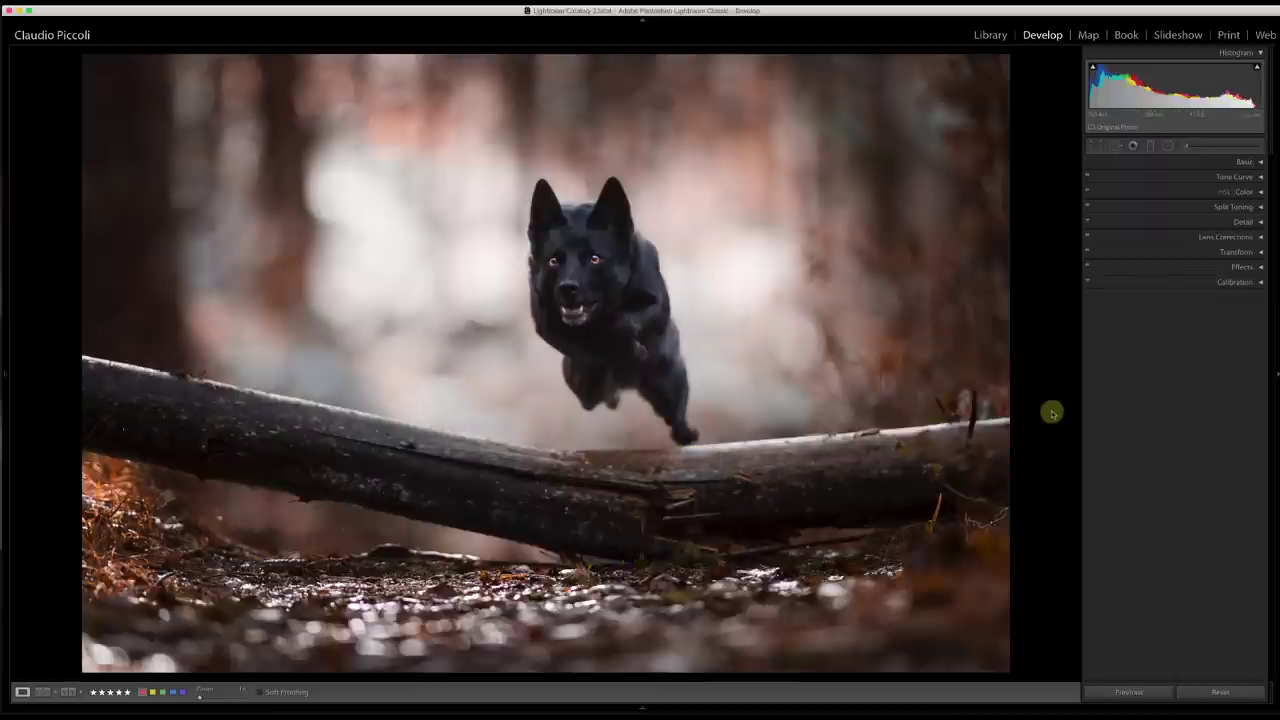
# Step: Set the photo's sharpening Amount to 150, checking the dog's face up close
pyautogui.click(1261, 222)
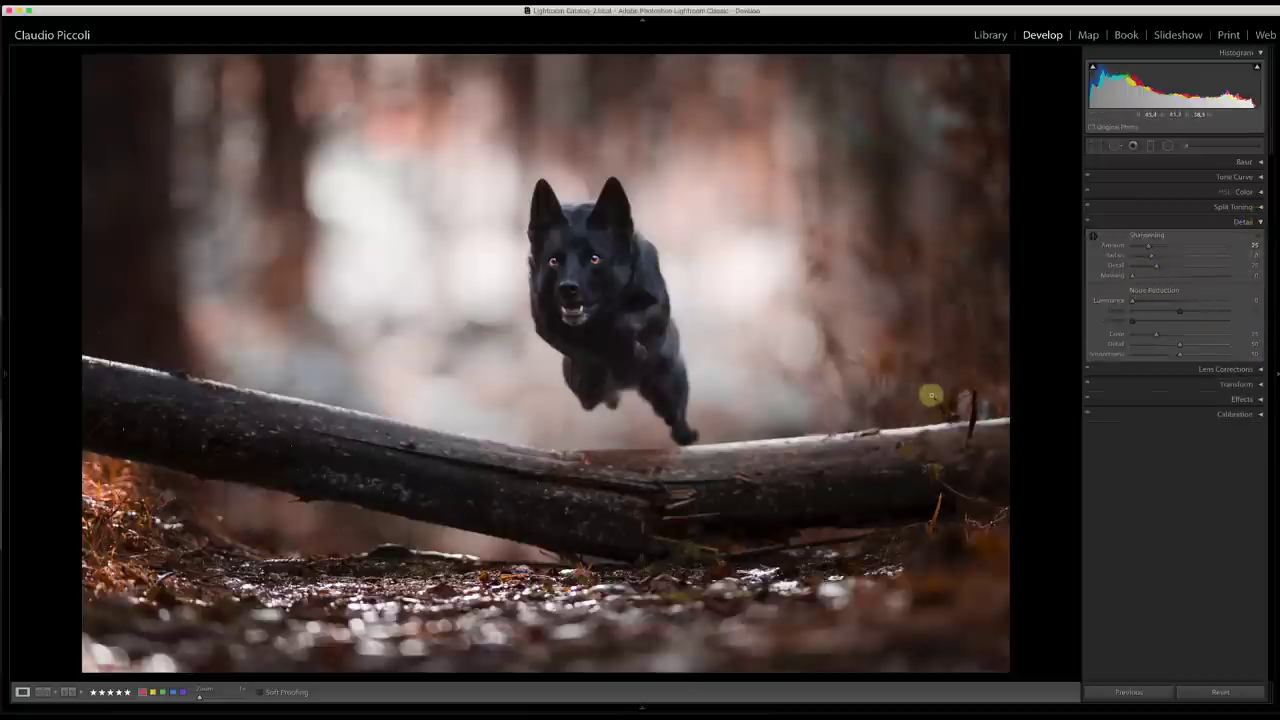
pyautogui.click(607, 260)
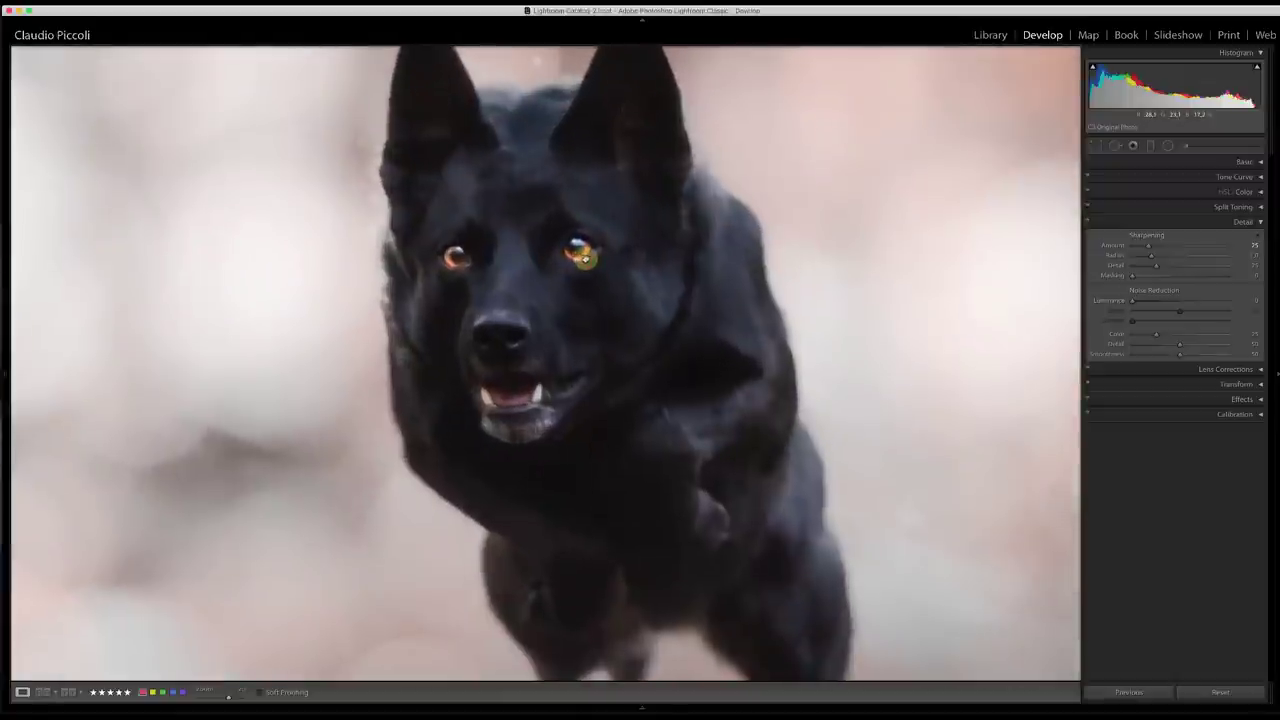
pyautogui.click(598, 264)
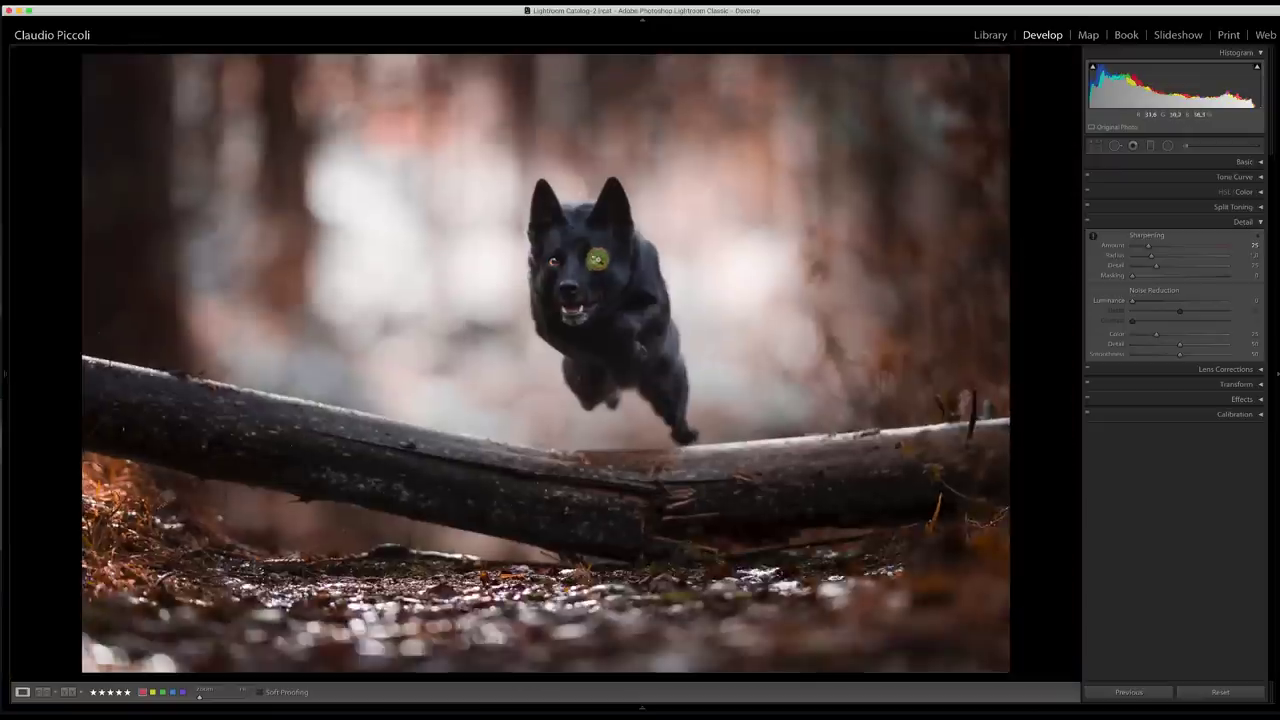
pyautogui.click(598, 256)
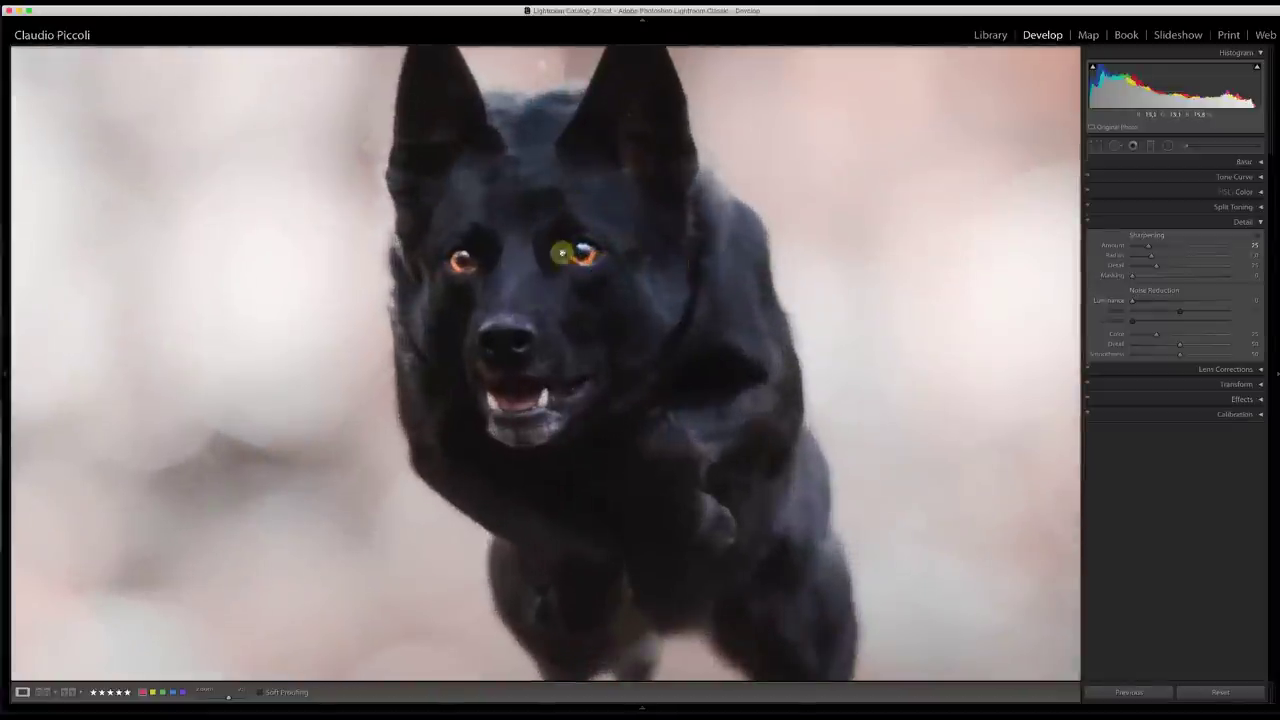
pyautogui.click(1154, 249)
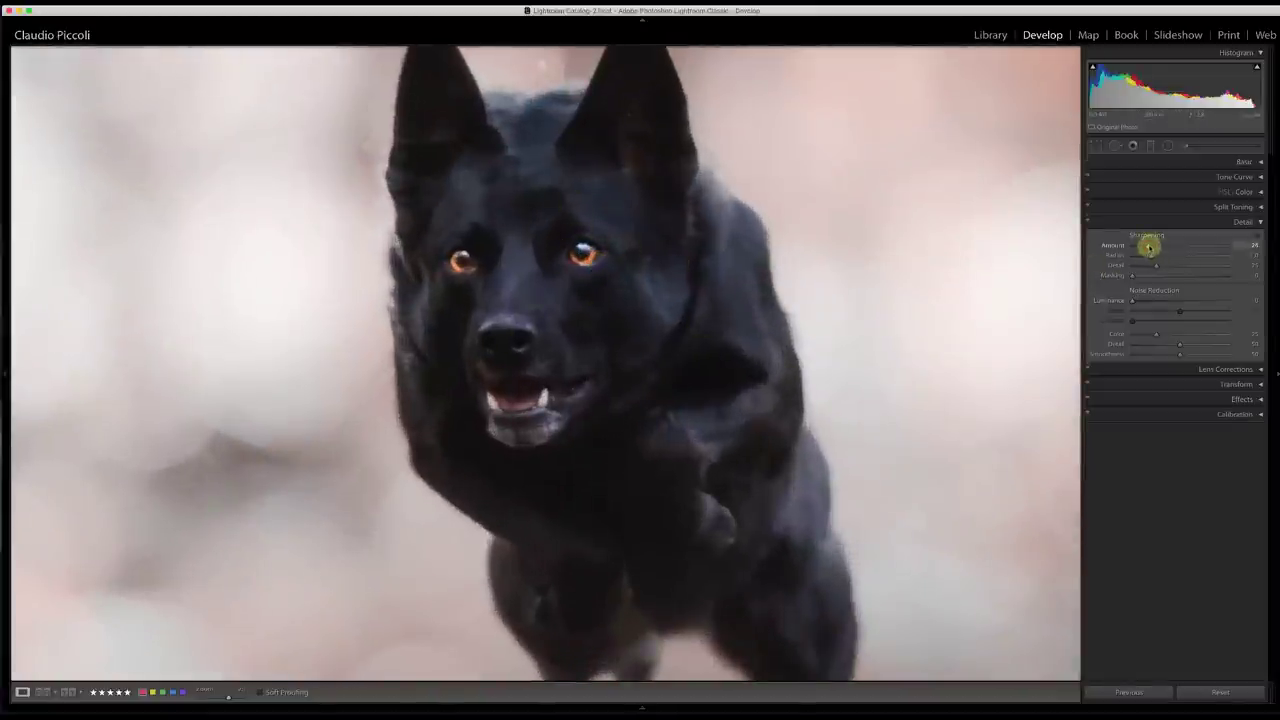
pyautogui.moveTo(1149, 248); pyautogui.dragTo(1232, 246)
pyautogui.click(588, 268)
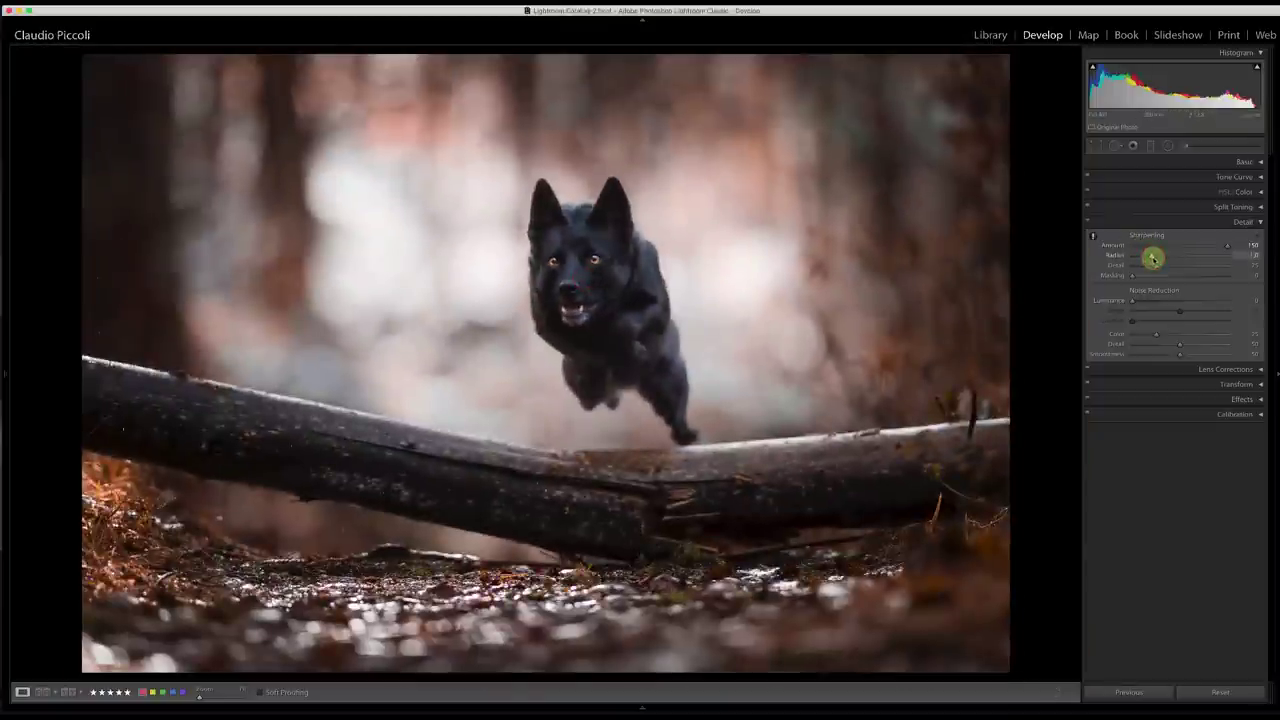
# Step: Set the sharpening Radius to 3.0 and Detail to about 59
pyautogui.moveTo(1152, 258); pyautogui.dragTo(1237, 251)
pyautogui.click(1093, 234)
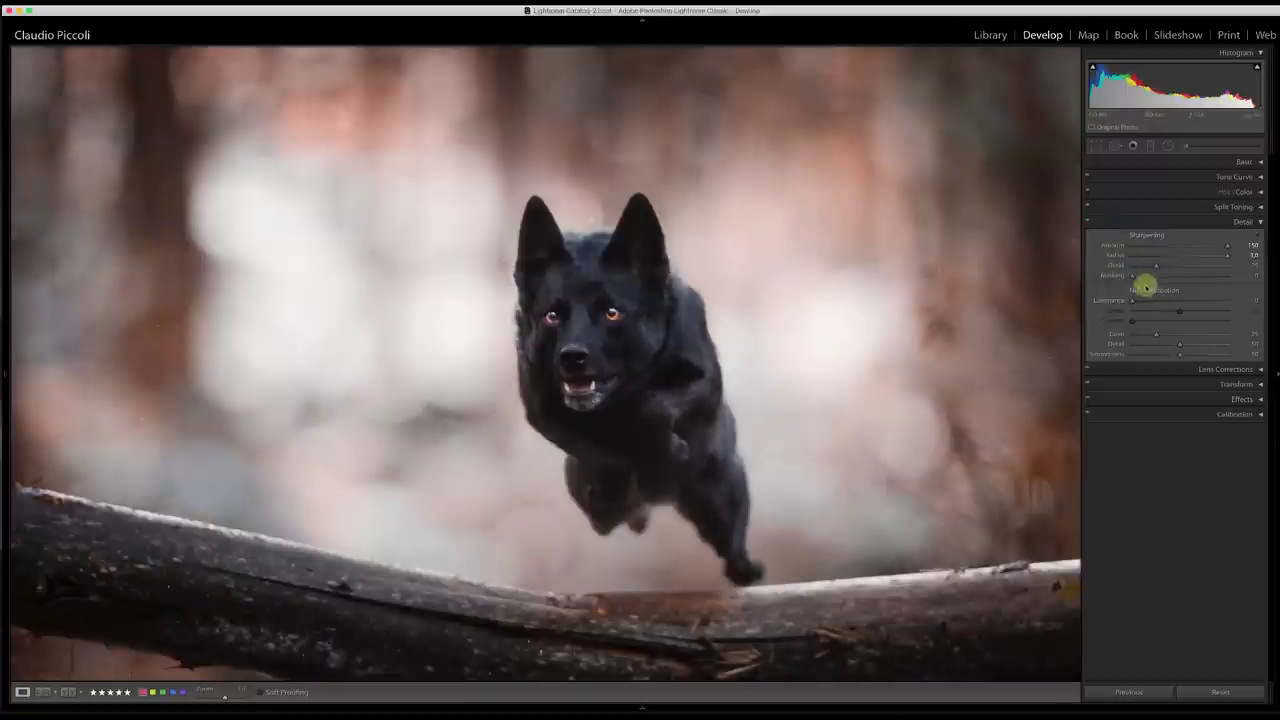
pyautogui.moveTo(1157, 265); pyautogui.dragTo(1188, 266)
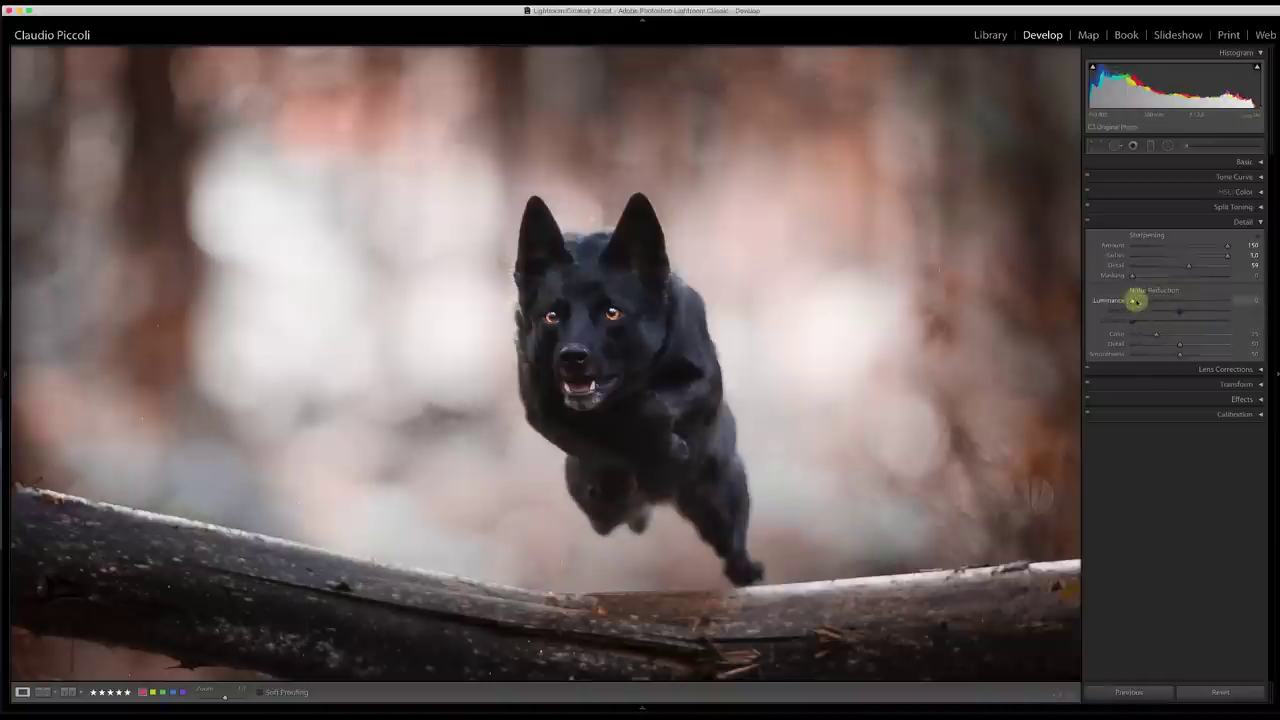
# Step: Set the Luminance noise reduction to about 30 and check the dog's face and the full photo
pyautogui.moveTo(1133, 300); pyautogui.dragTo(1146, 300)
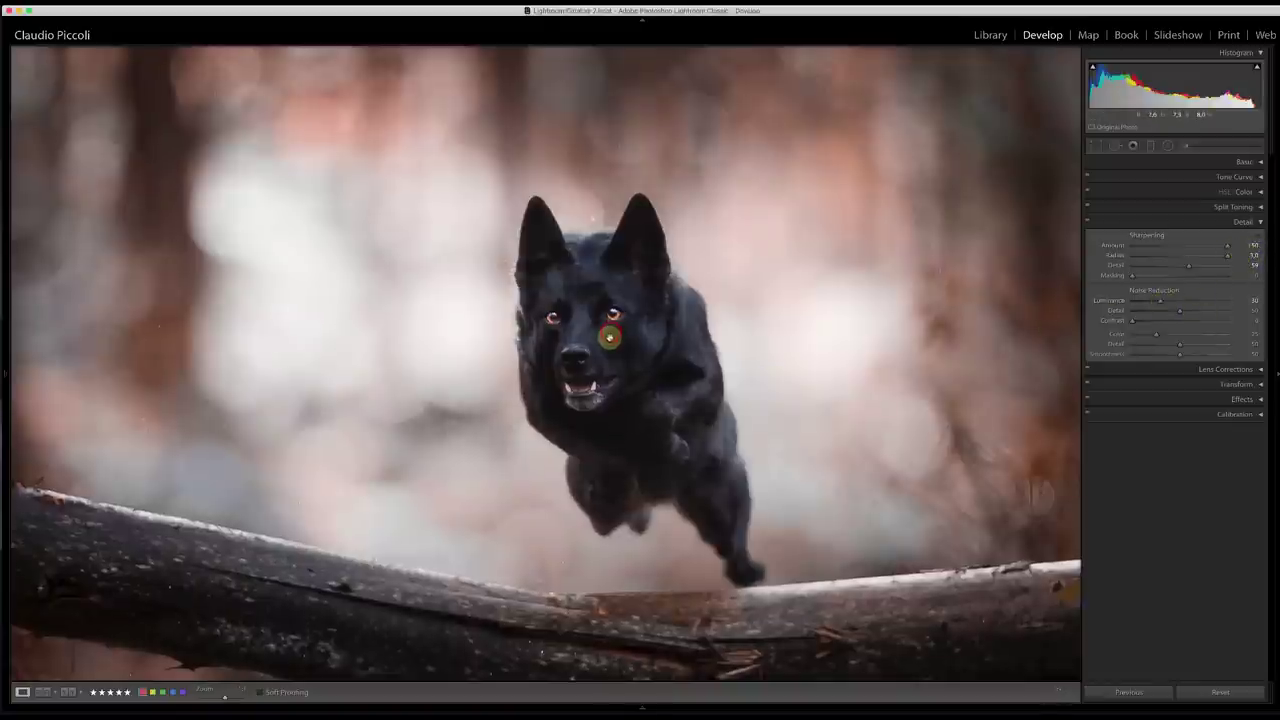
pyautogui.click(618, 326)
pyautogui.click(596, 273)
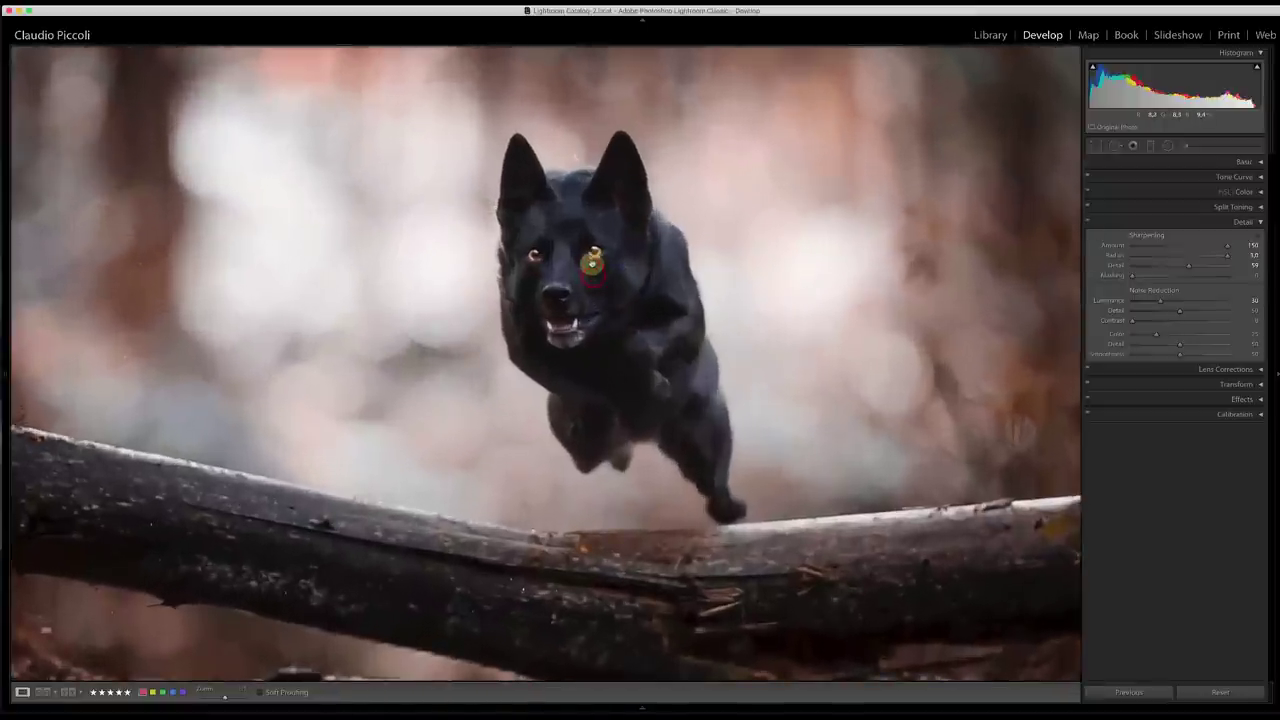
pyautogui.click(602, 272)
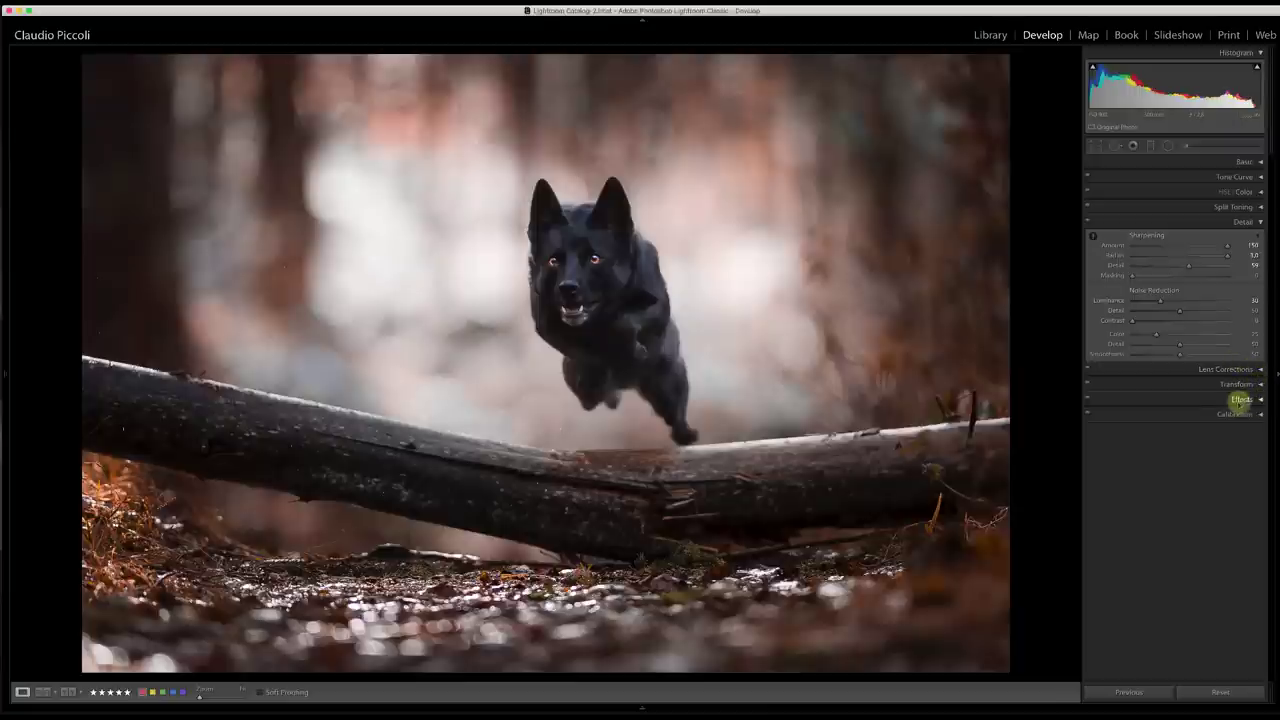
# Step: Darken the photo's edges slightly with a Highlight Priority post-crop vignette Amount of about -4
pyautogui.click(1258, 400)
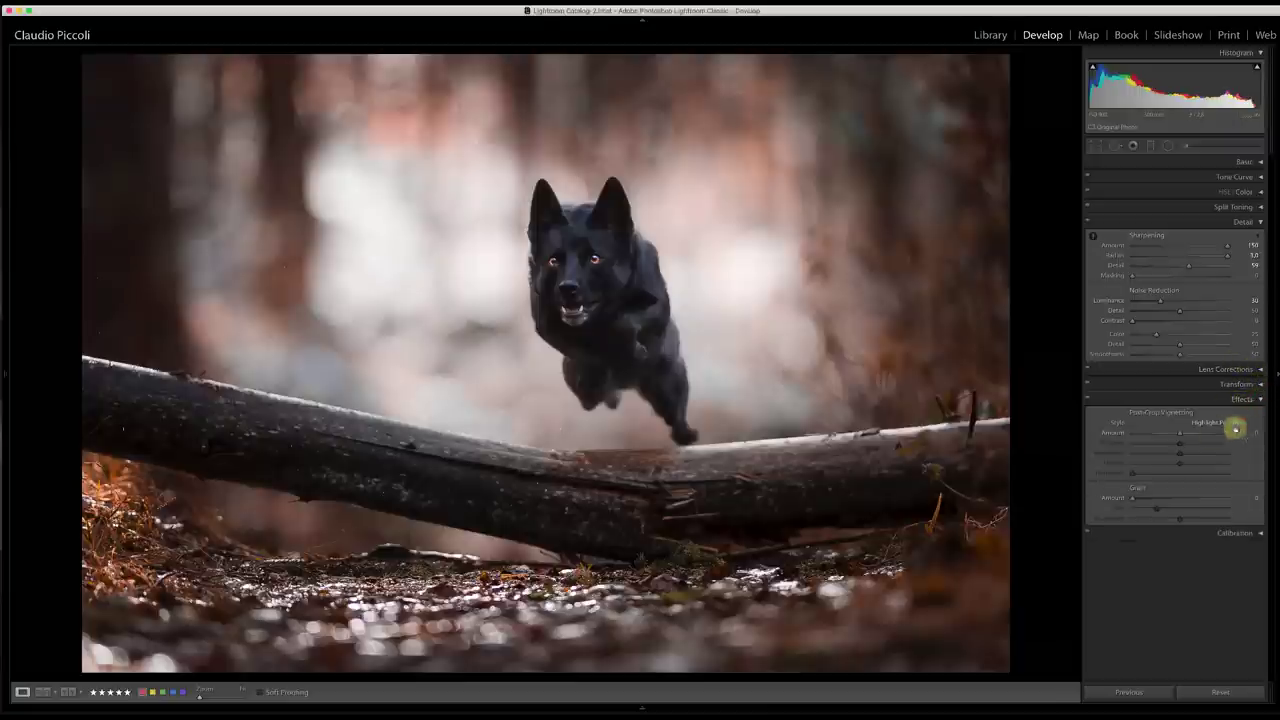
pyautogui.moveTo(1179, 434); pyautogui.dragTo(1177, 434)
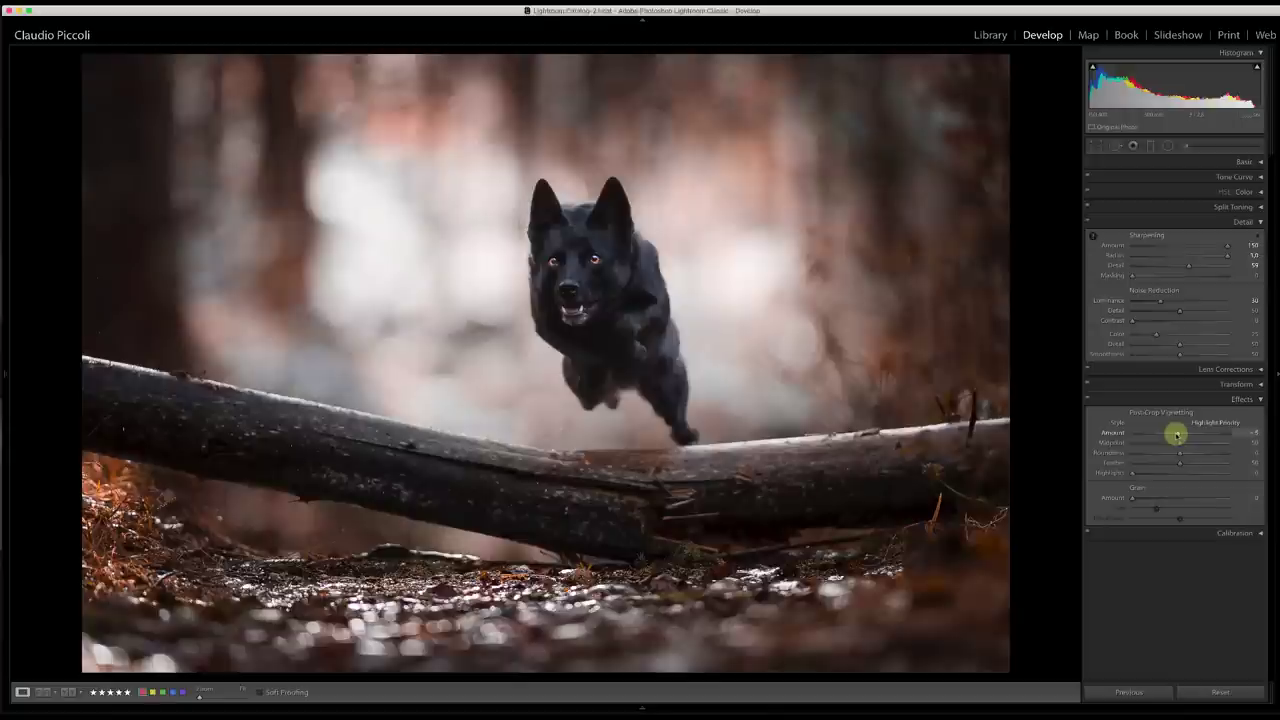
pyautogui.moveTo(1176, 434)
pyautogui.mouseDown()
pyautogui.moveTo(1200, 449)
pyautogui.moveTo(1157, 443)
pyautogui.mouseUp()
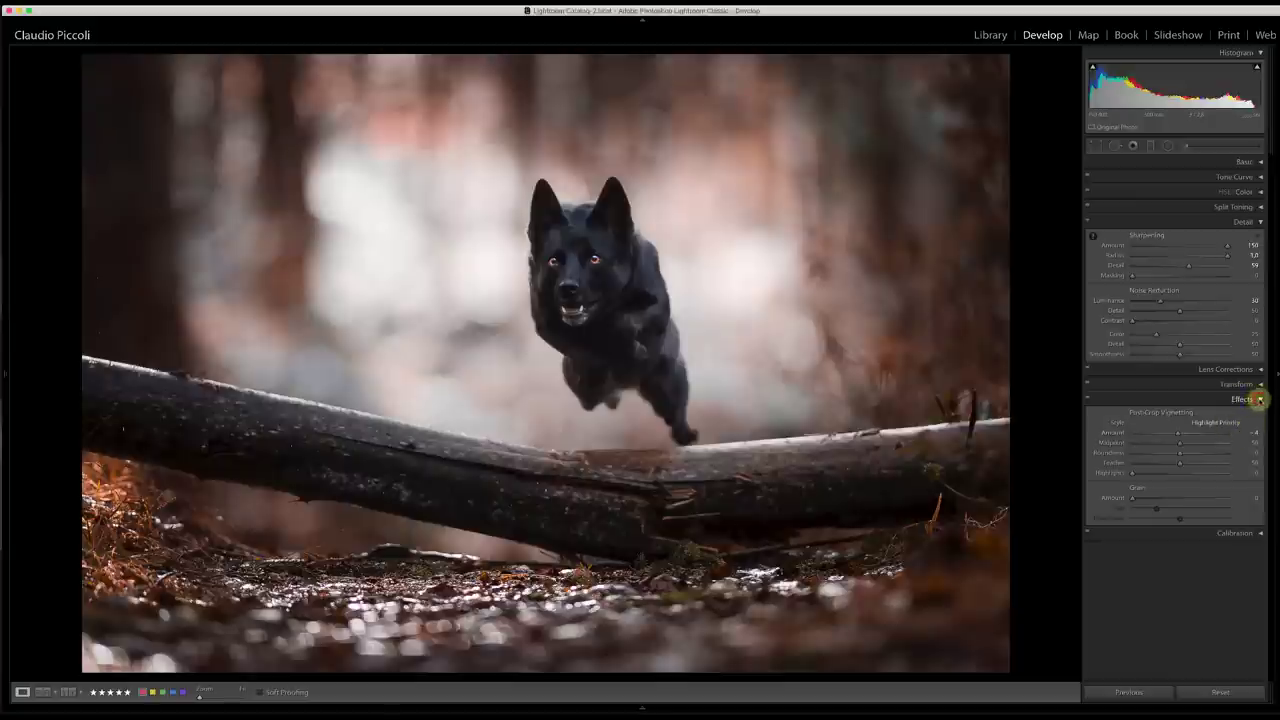
pyautogui.click(1259, 399)
# Step: Set the photo's overall Saturation to about +13 in the basic adjustments
pyautogui.click(1261, 162)
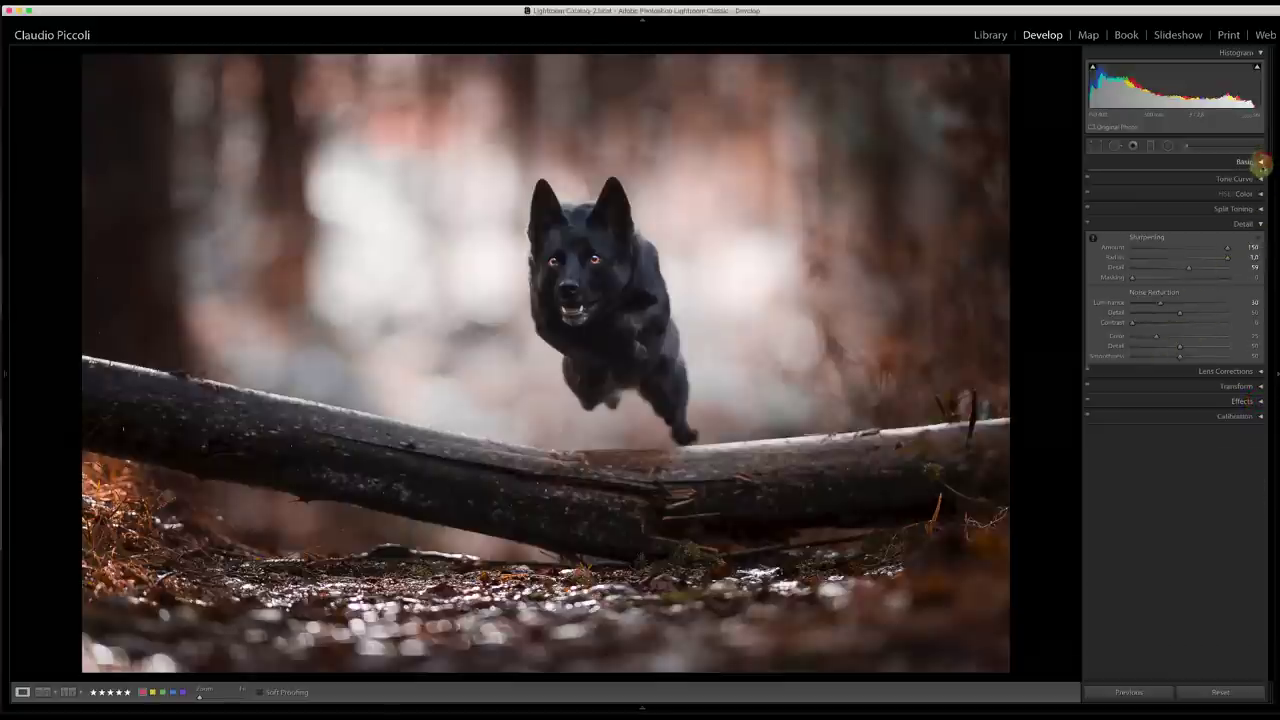
pyautogui.click(1257, 429)
pyautogui.moveTo(1200, 371); pyautogui.dragTo(1185, 369)
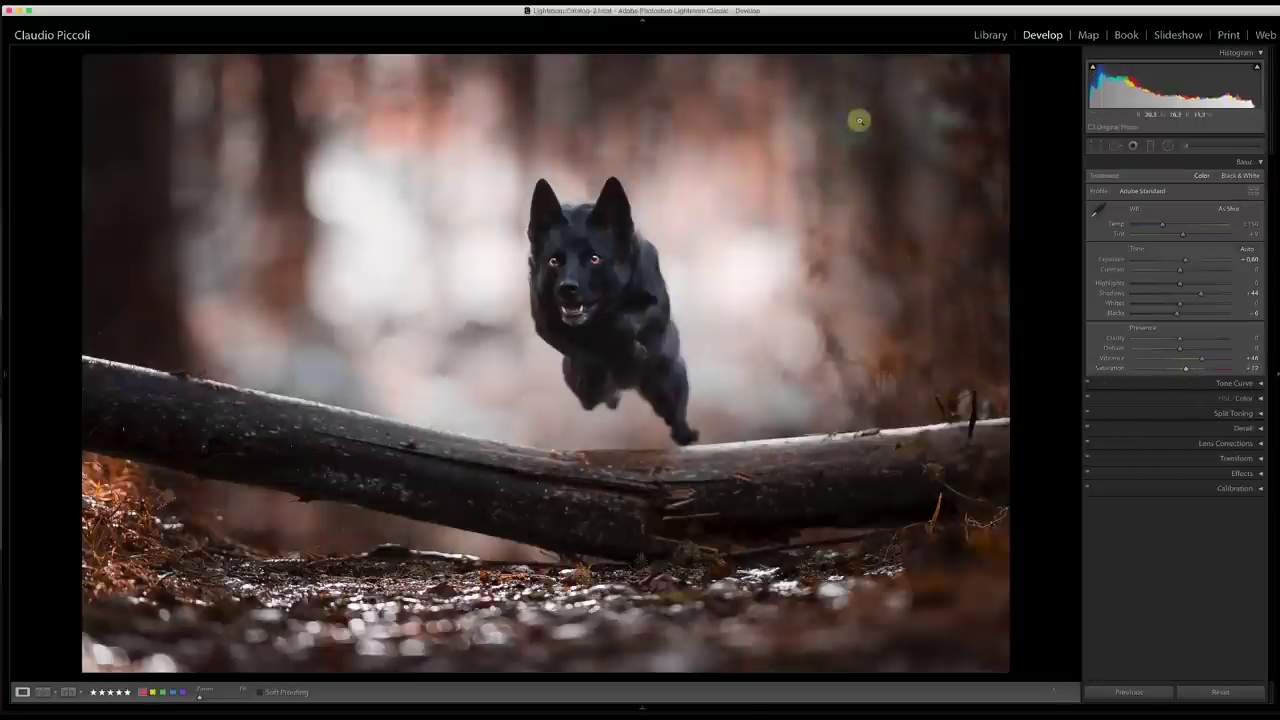
# Step: Brush the blurred background at the photo's upper right with Temp about 32, a slightly positive Tint and Saturation about -26
pyautogui.click(1187, 147)
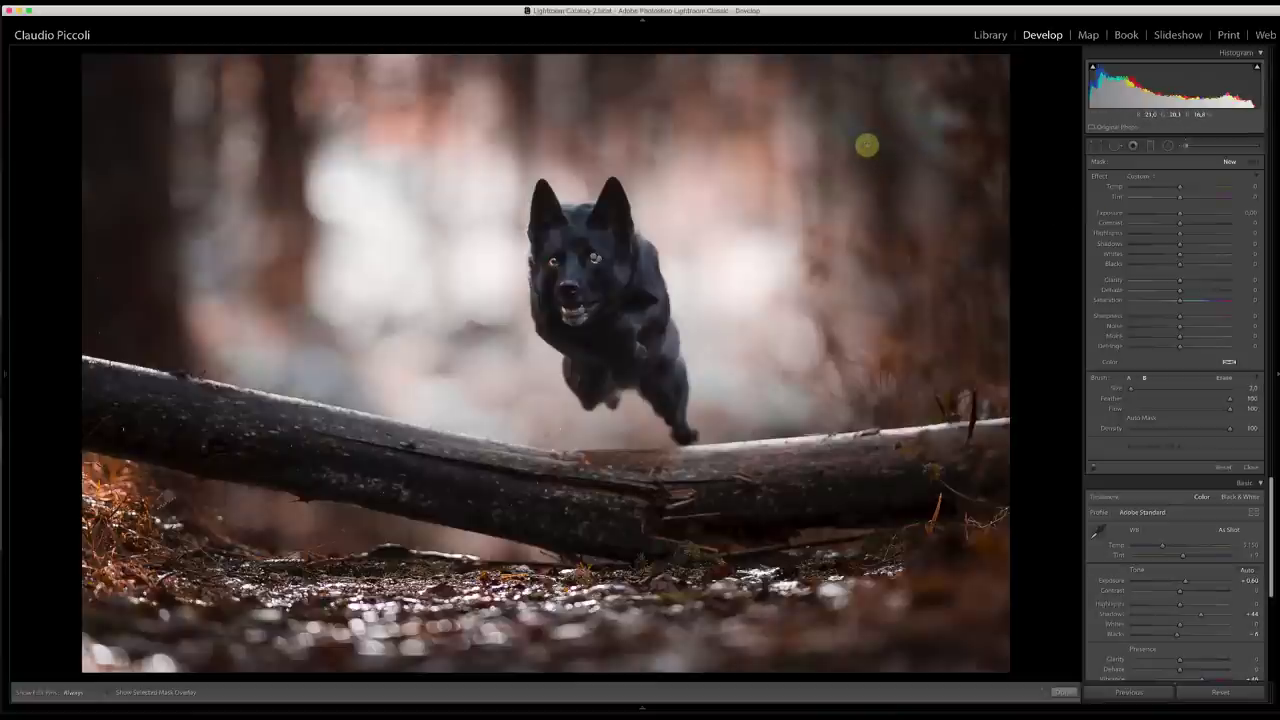
pyautogui.scroll(5, 867, 145)
pyautogui.scroll(-5, 867, 145)
pyautogui.scroll(3, 869, 136)
pyautogui.moveTo(862, 133)
pyautogui.mouseDown()
pyautogui.moveTo(918, 129)
pyautogui.moveTo(869, 120)
pyautogui.mouseUp()
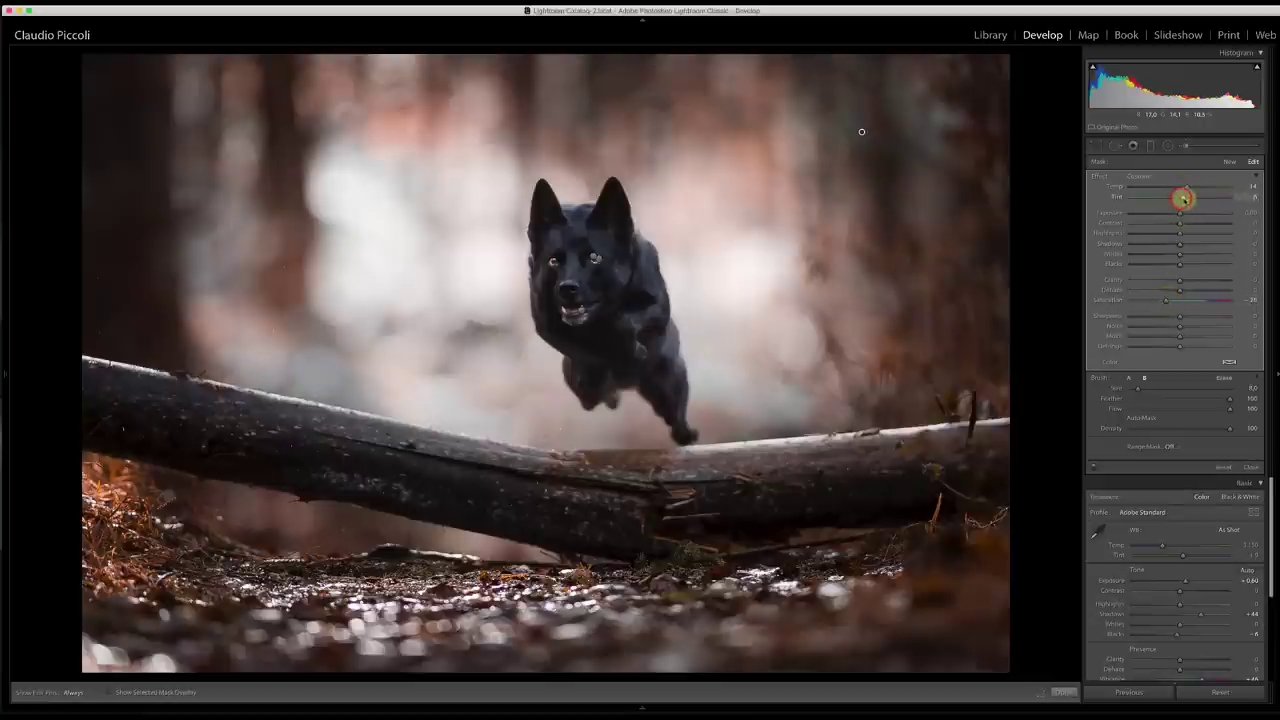
pyautogui.moveTo(1182, 198); pyautogui.dragTo(1200, 190)
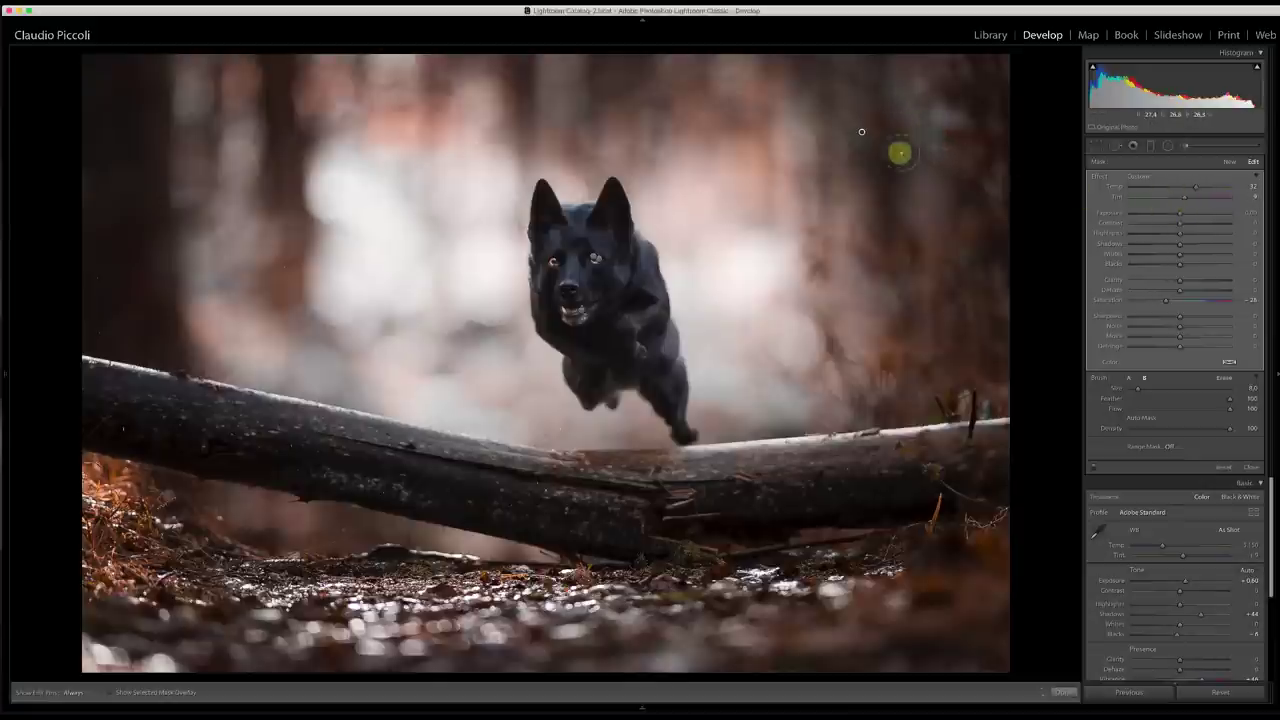
# Step: Extend the same brush correction over the background left of and above the dog and near the log, and finish brushing
pyautogui.click(226, 257)
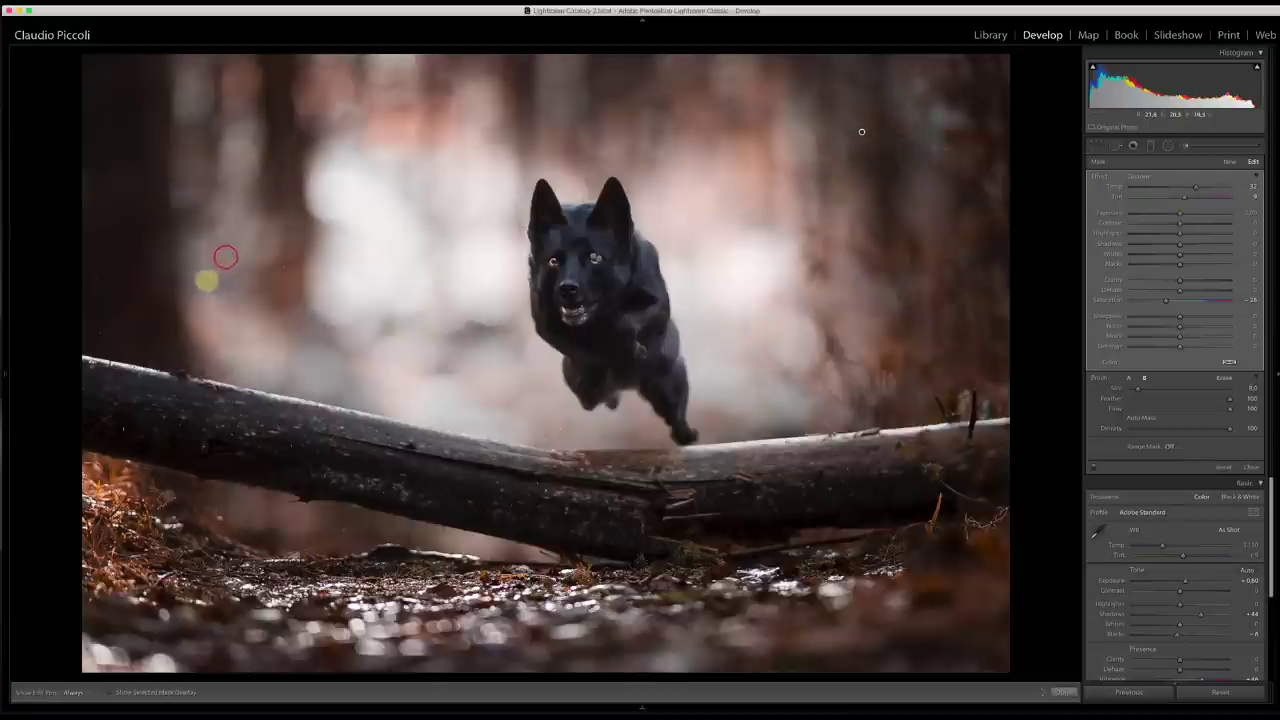
pyautogui.click(347, 130)
pyautogui.click(394, 164)
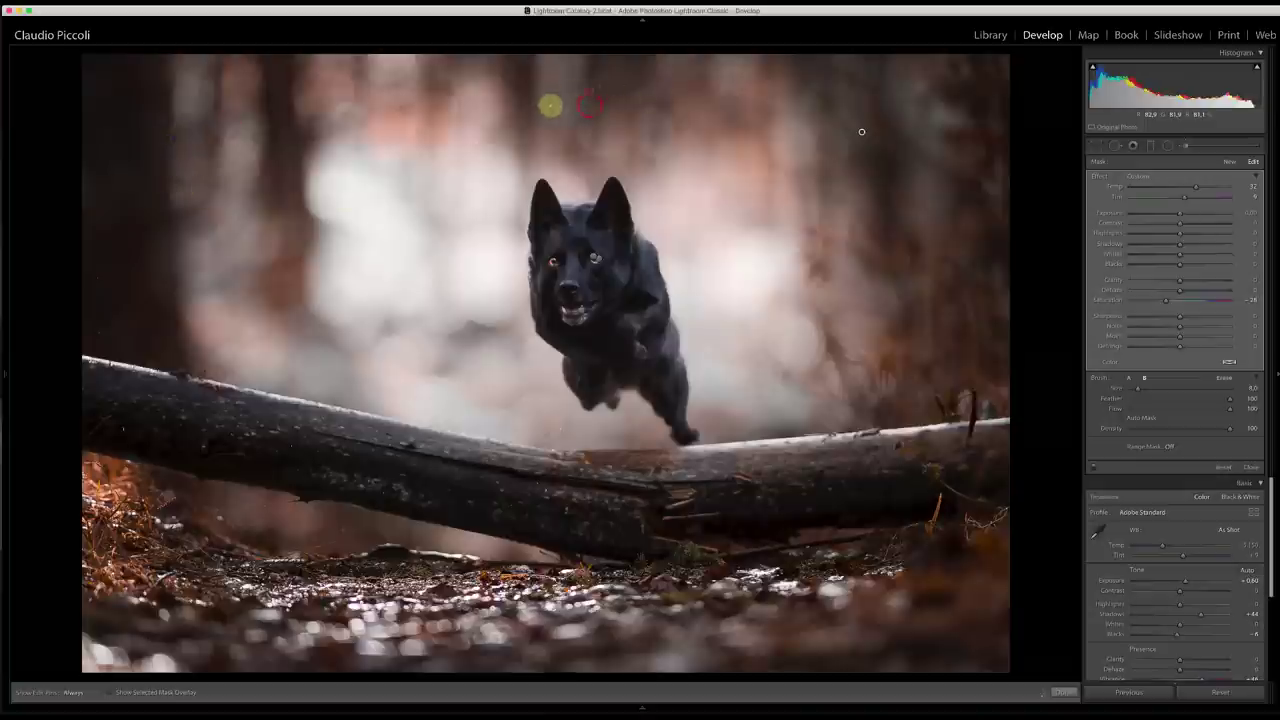
pyautogui.click(790, 418)
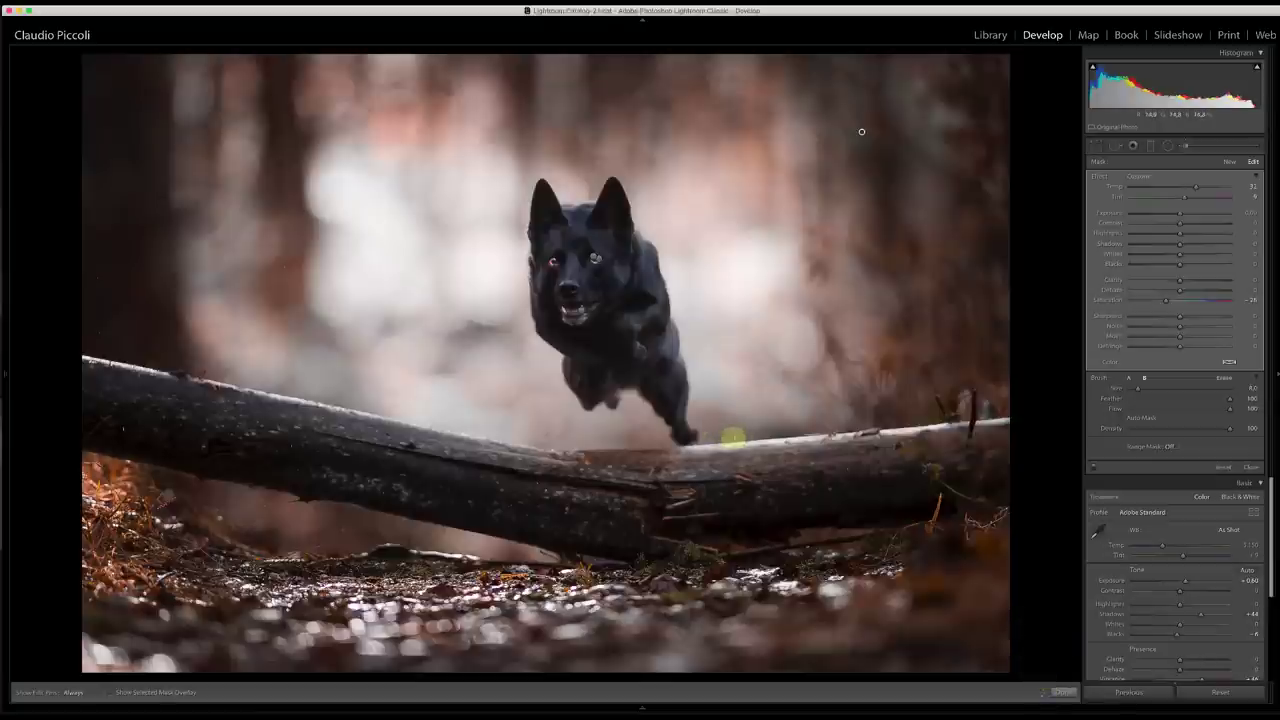
pyautogui.click(1062, 690)
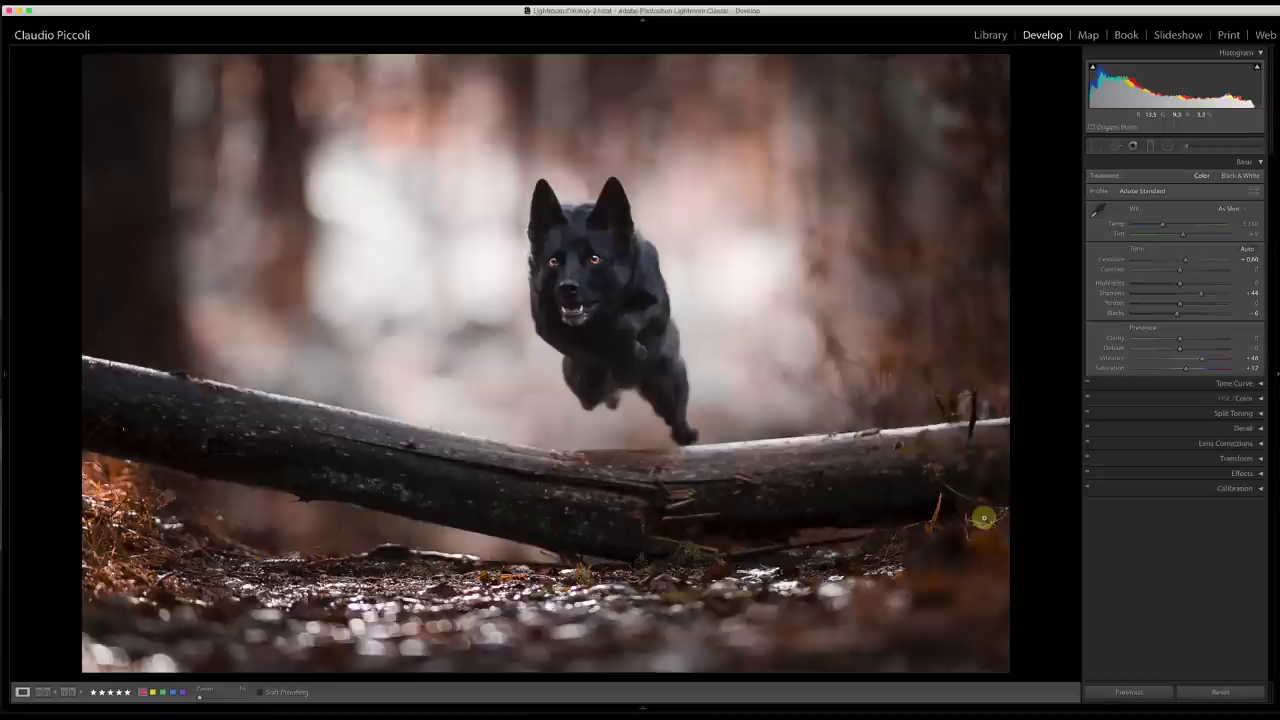
# Step: Compare the finished edit with the unedited photo several times, ending on the edited version
pyautogui.press('\\')
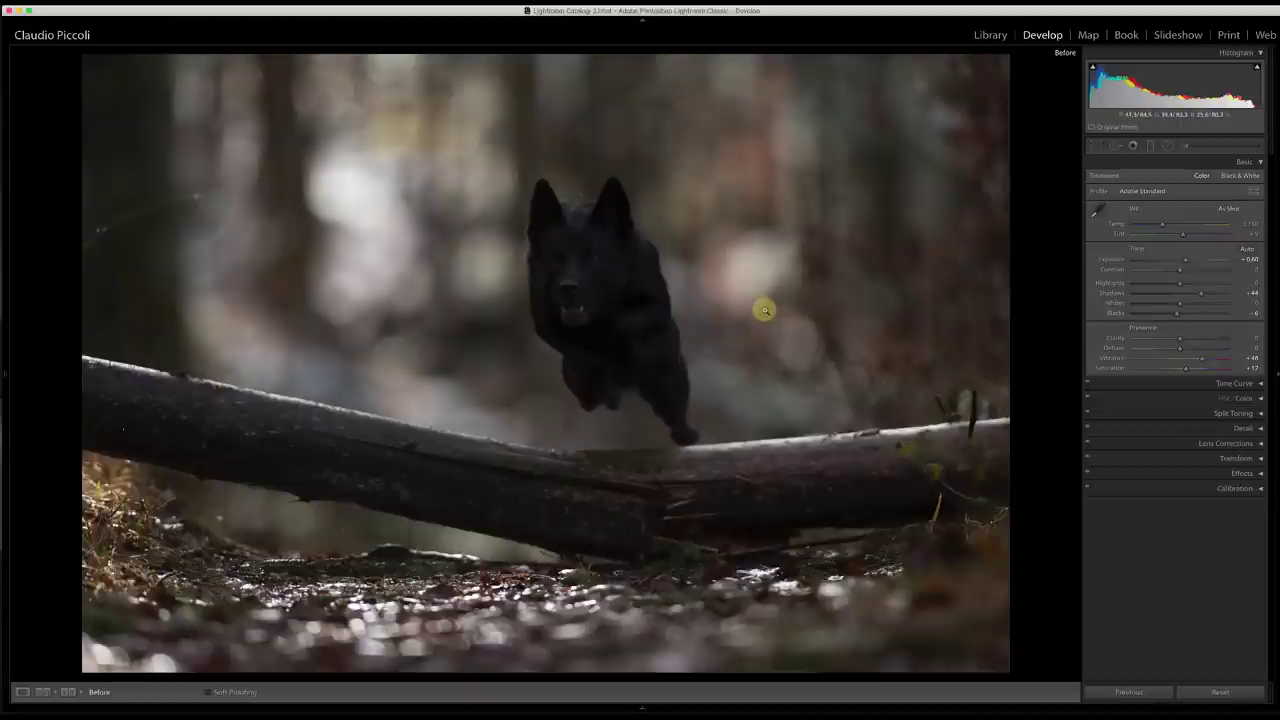
pyautogui.press('\\')
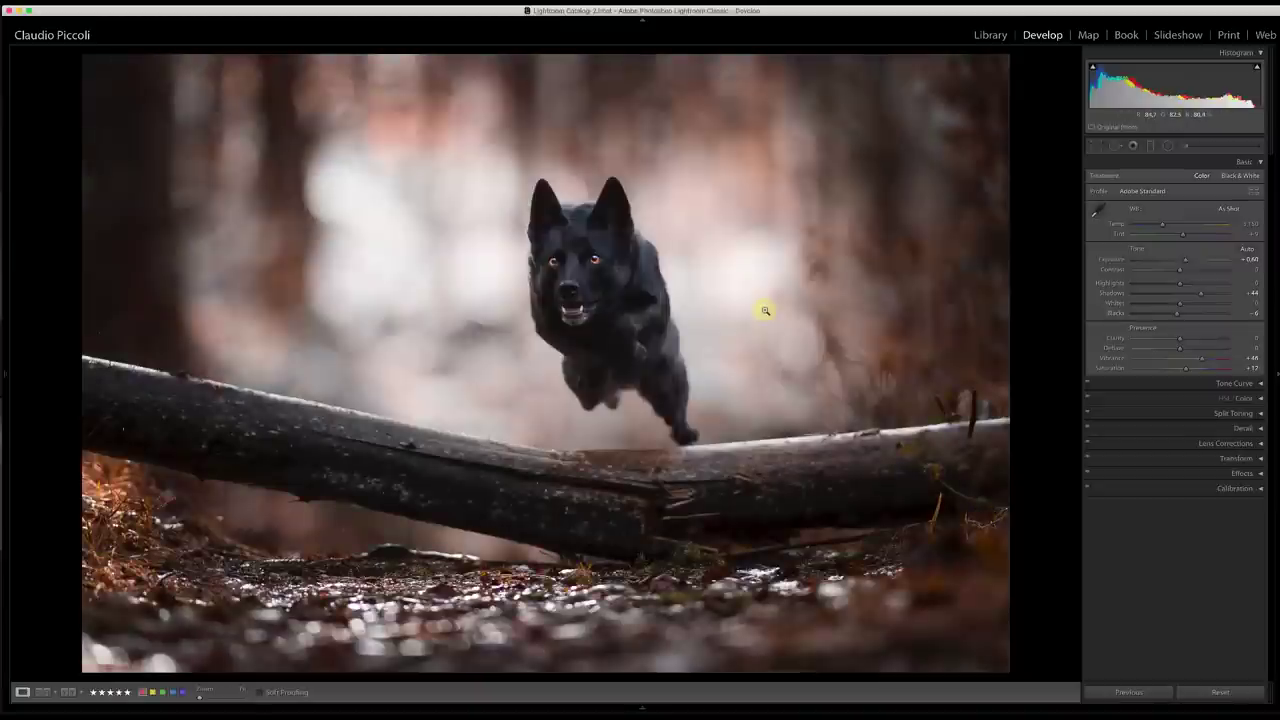
pyautogui.press('\\')
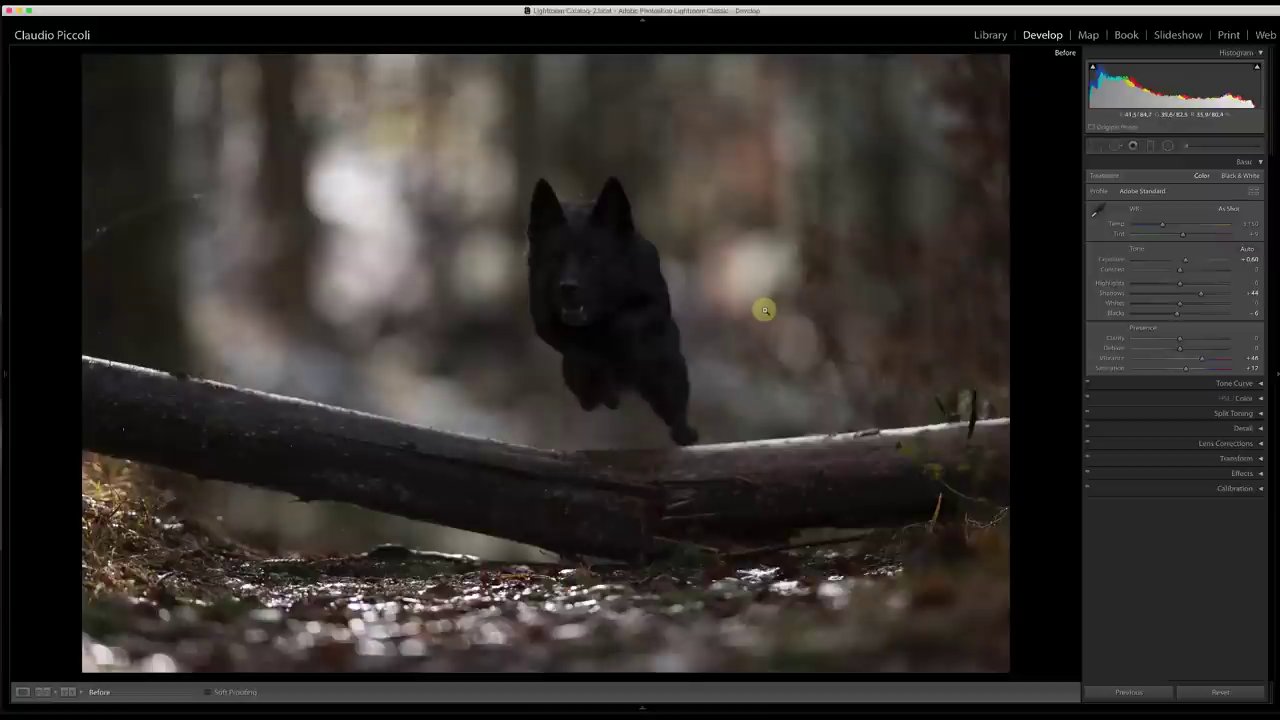
pyautogui.press('\\')
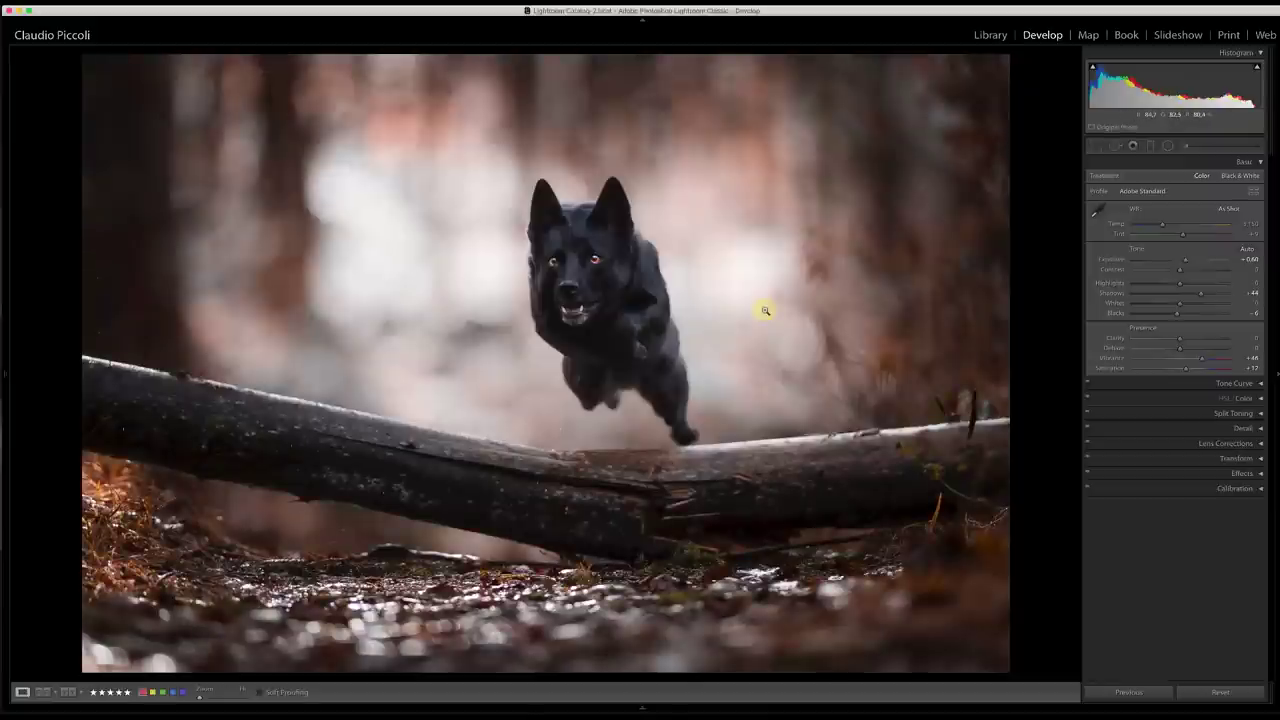
pyautogui.press('\\')
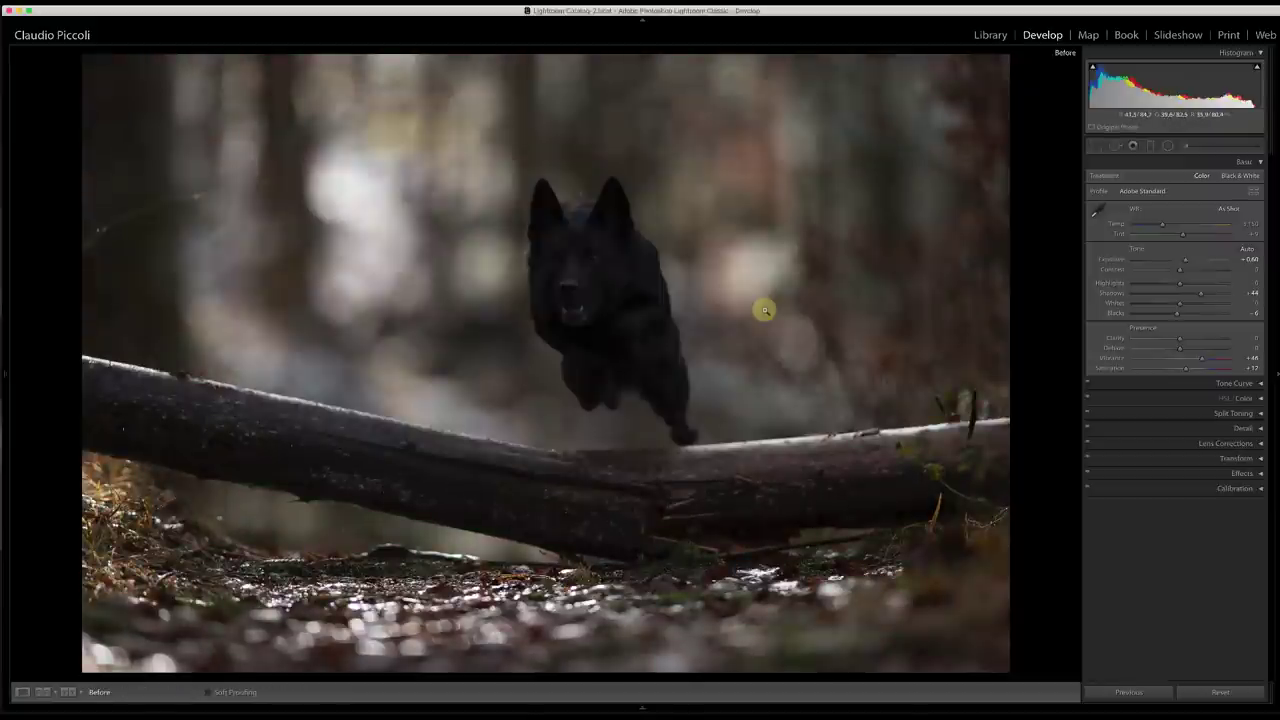
pyautogui.press('\\')
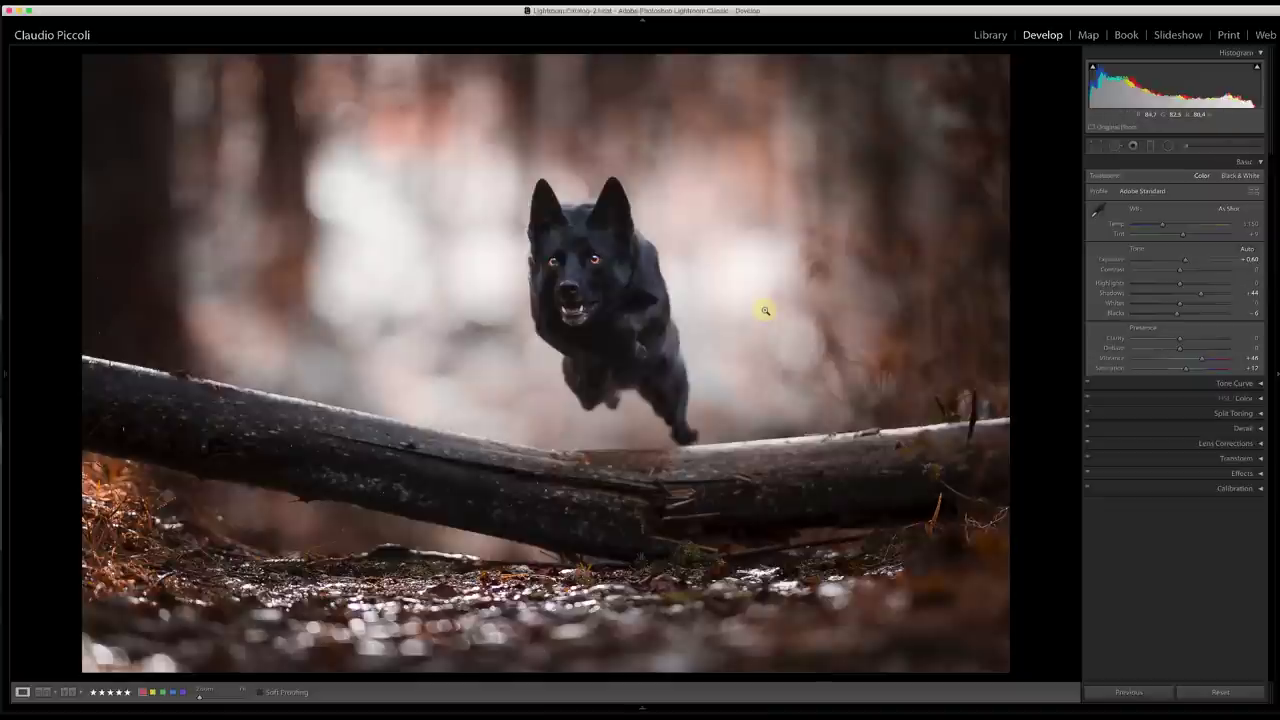
pyautogui.press('\\')
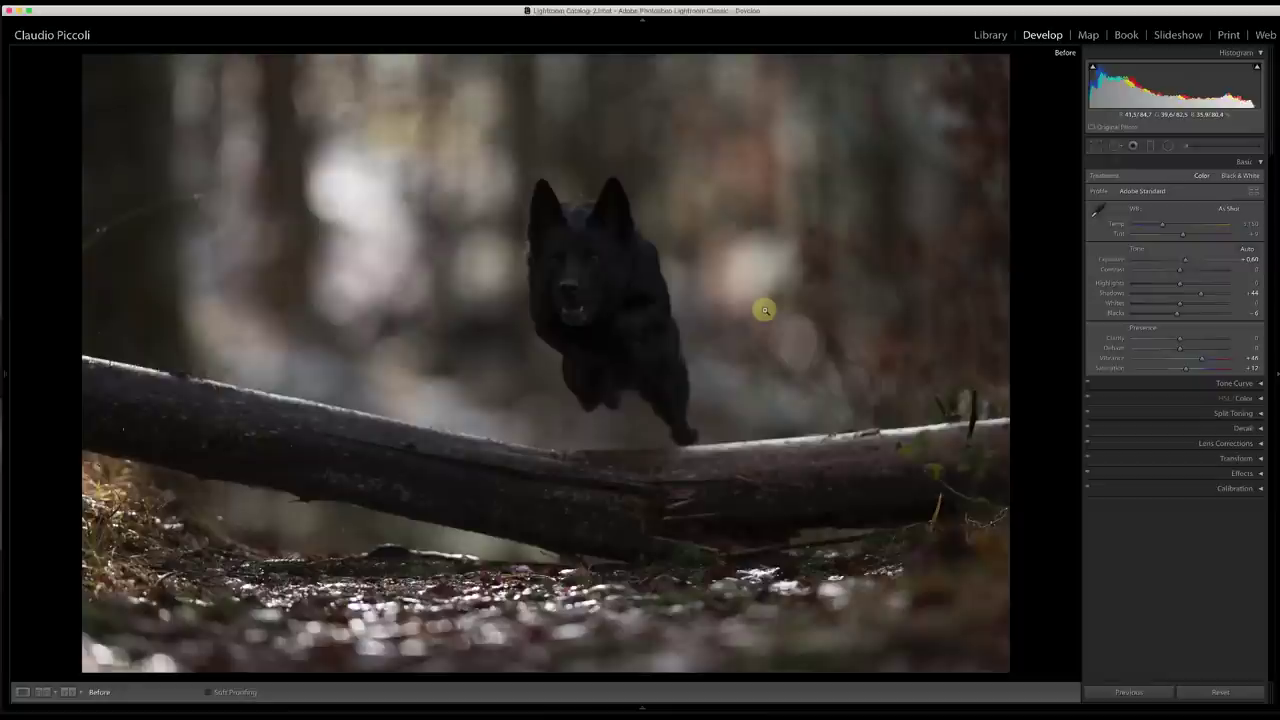
pyautogui.press('\\')
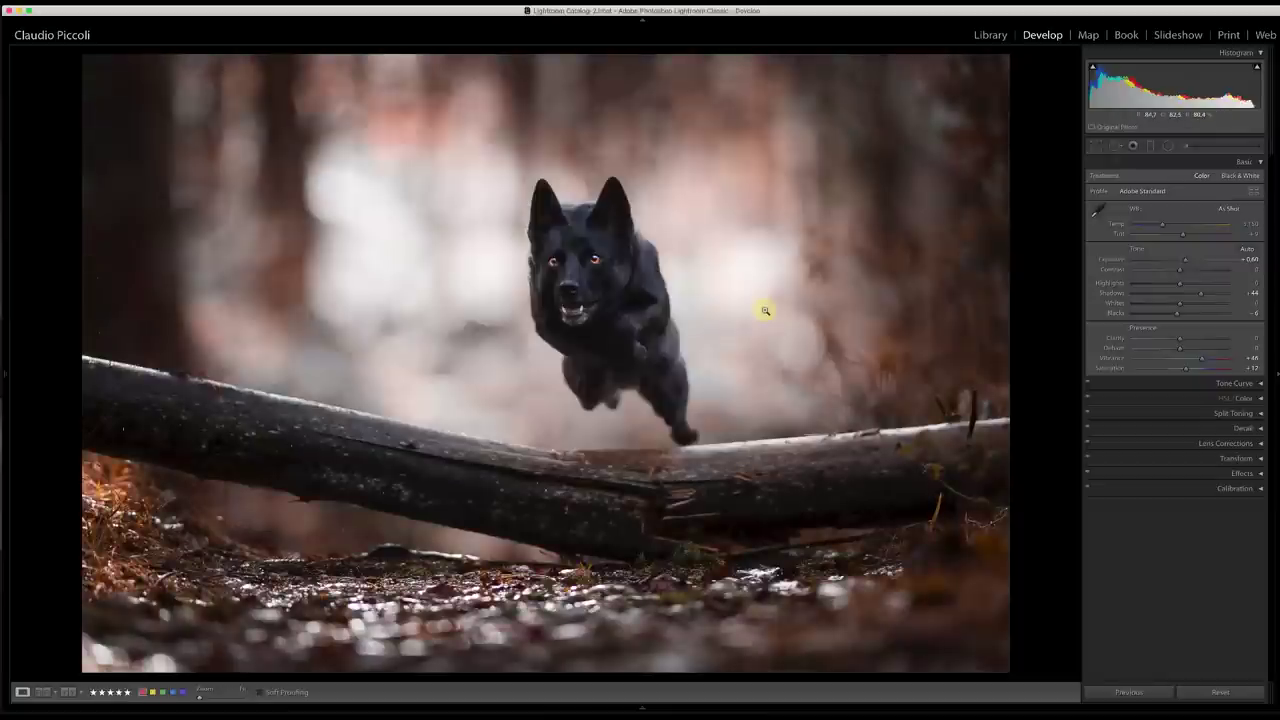
pyautogui.press('\\')
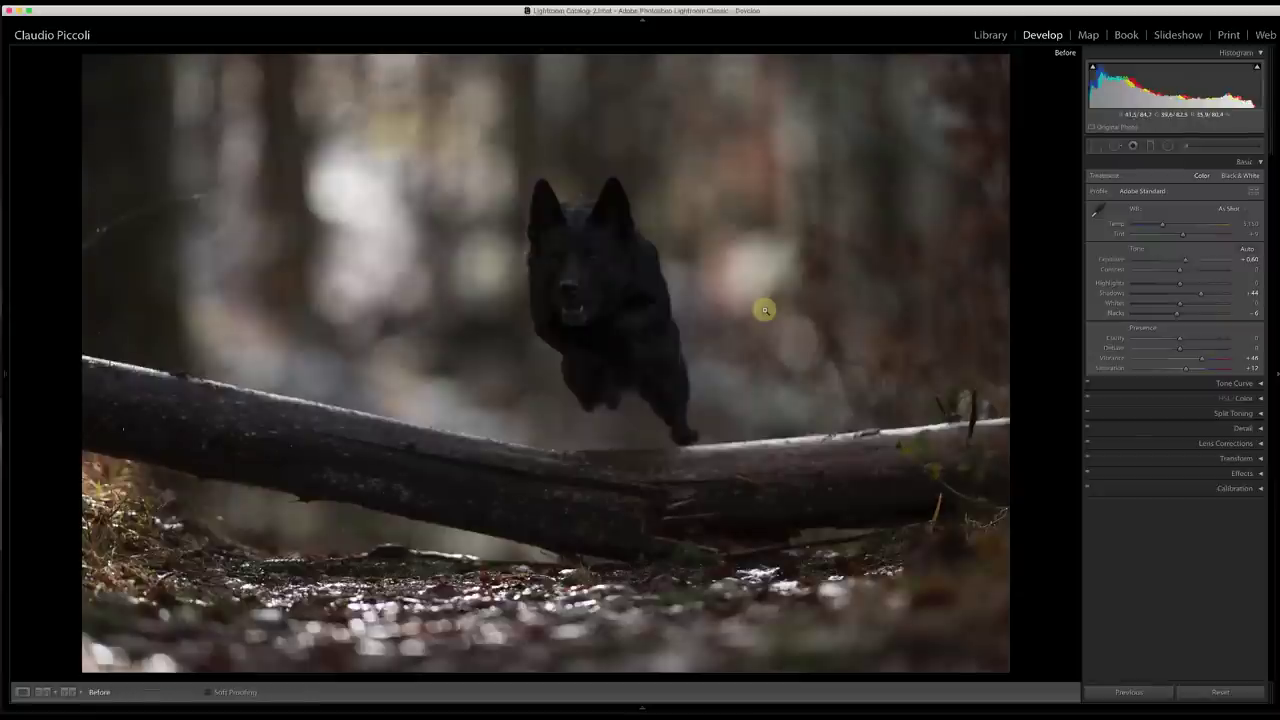
pyautogui.press('\\')
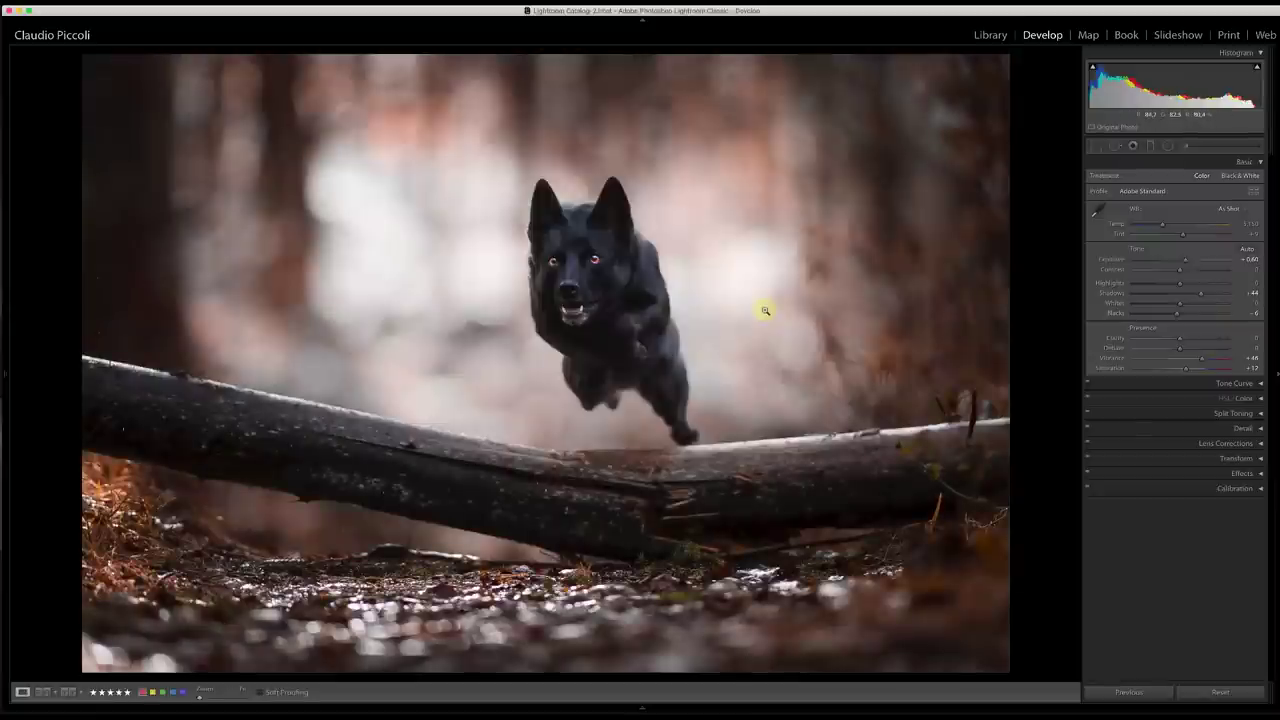